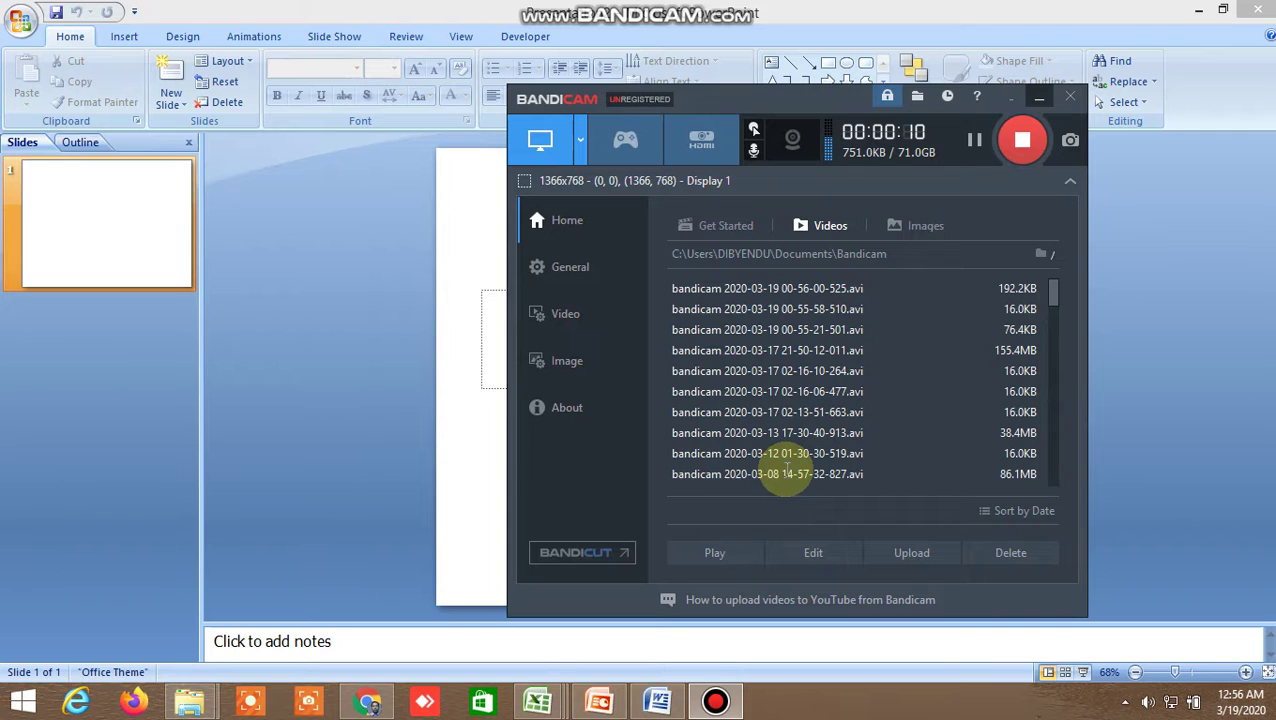
Open the recent presentation SAFE STOCK TRADING AND INVESTMENT, followed by the recent presentation DISCALAIMER.
click(400, 430)
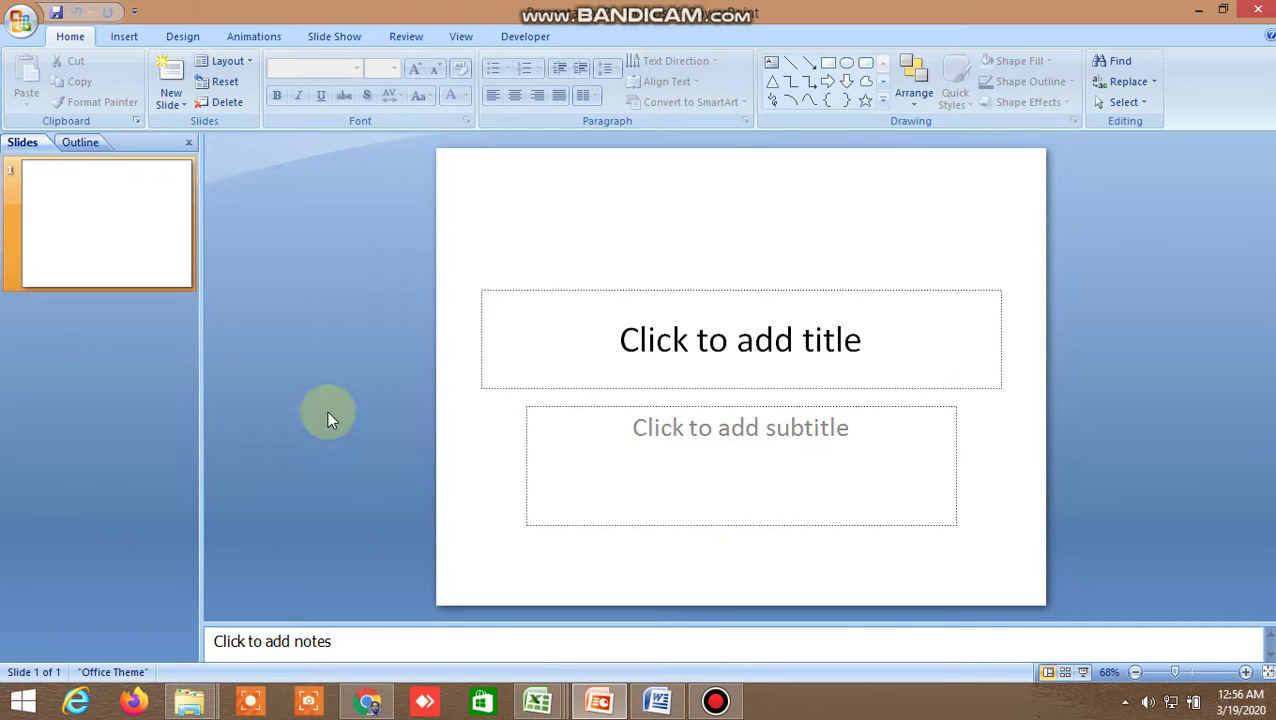
click(17, 26)
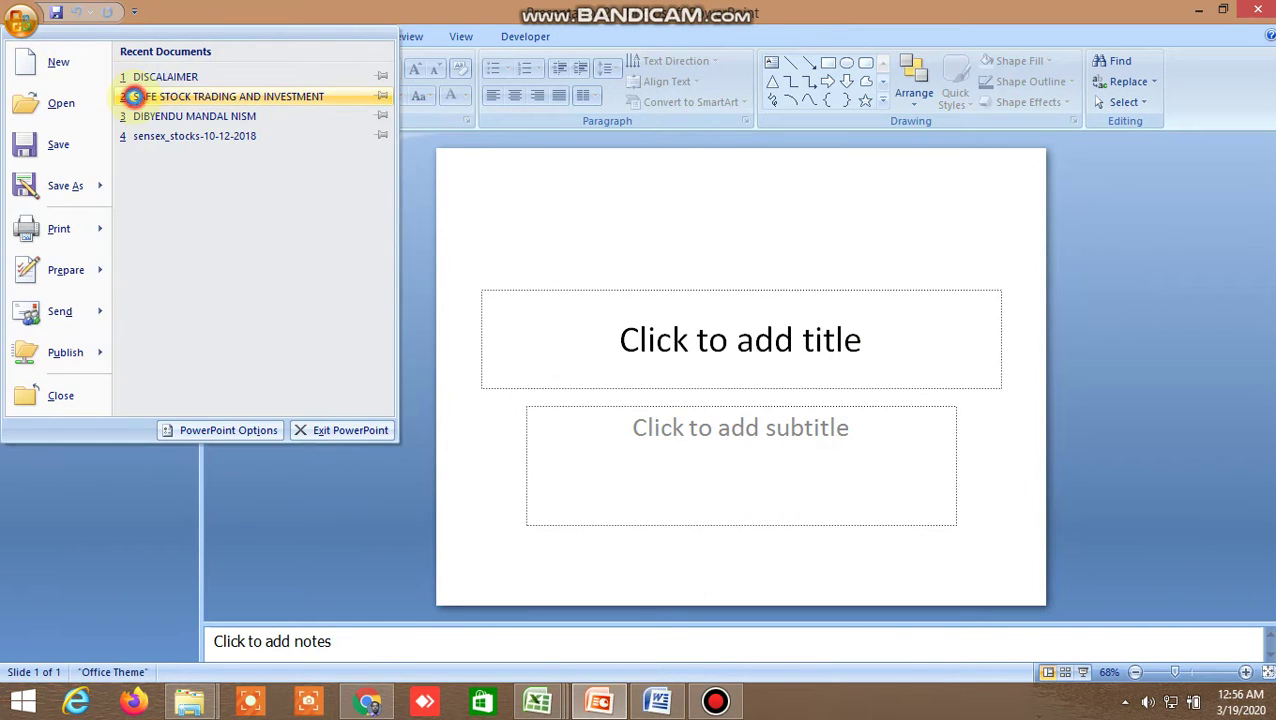
click(128, 94)
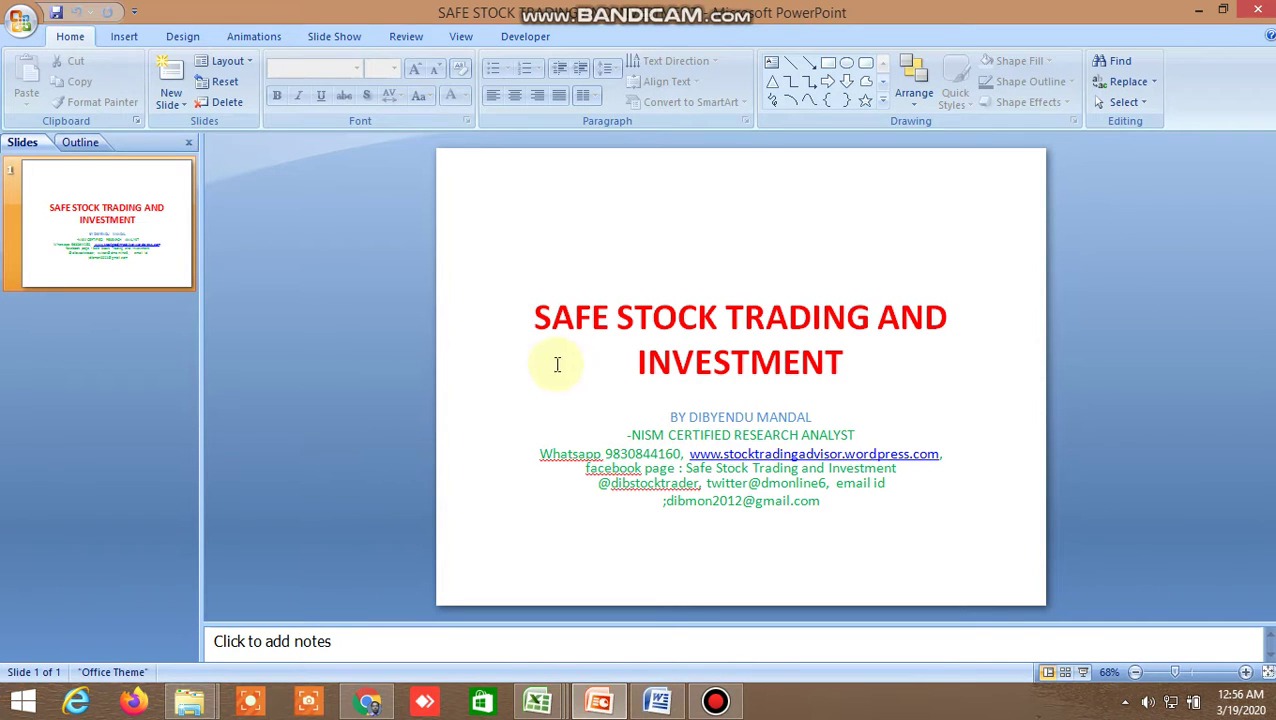
click(18, 22)
click(163, 97)
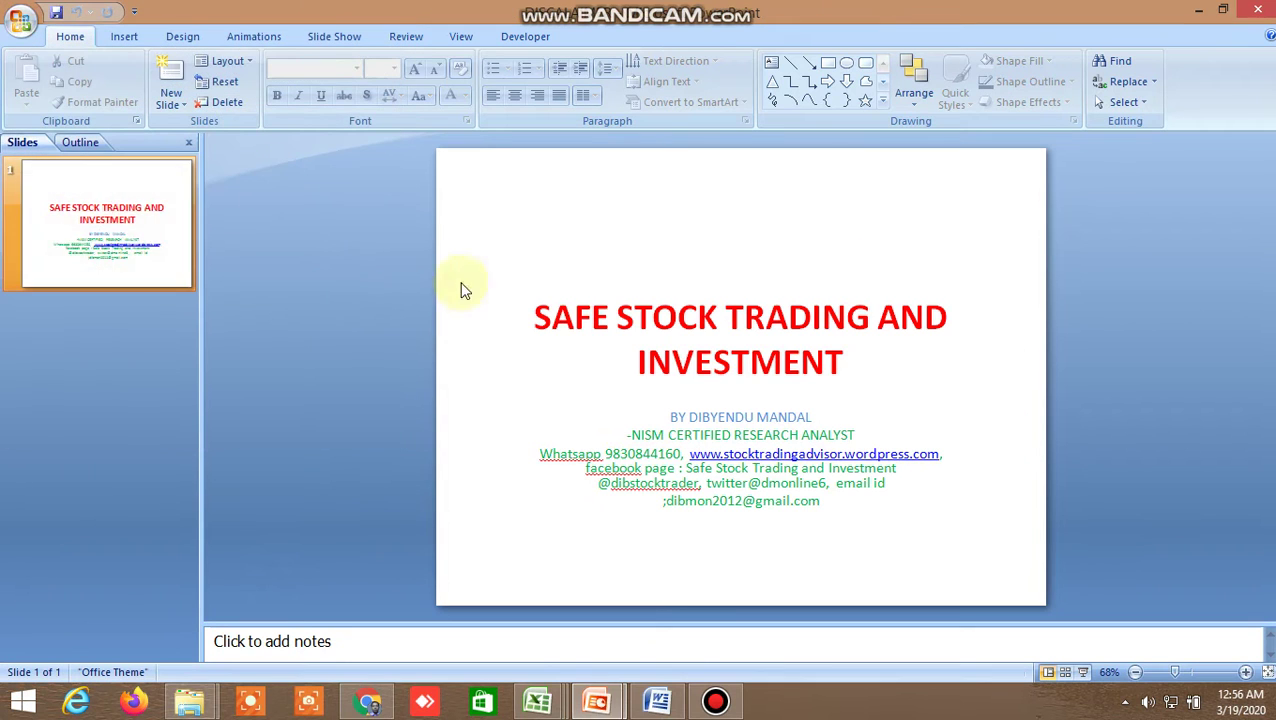
Switch to the buy and sell level screener workbook in Excel and examine the BUY ABOVE and target headers of BUY LEVEL AND SELL LEVELS 1.
mouse_move(555, 708)
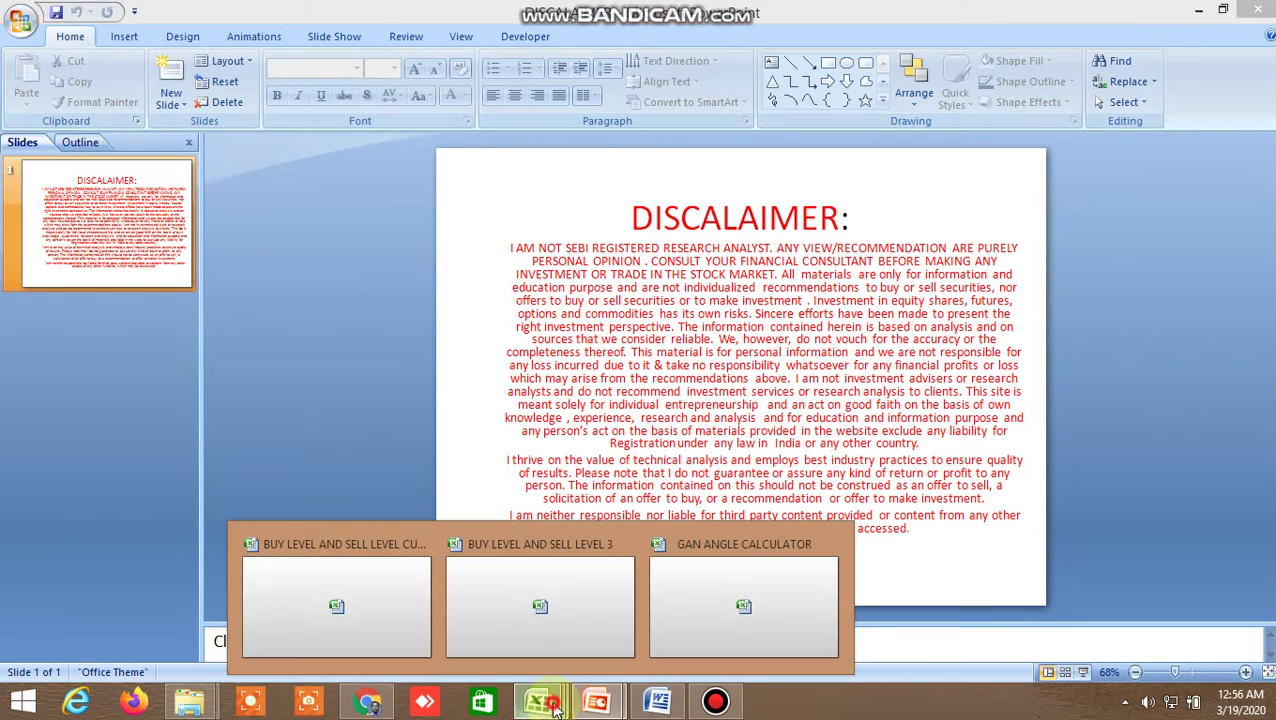
click(357, 609)
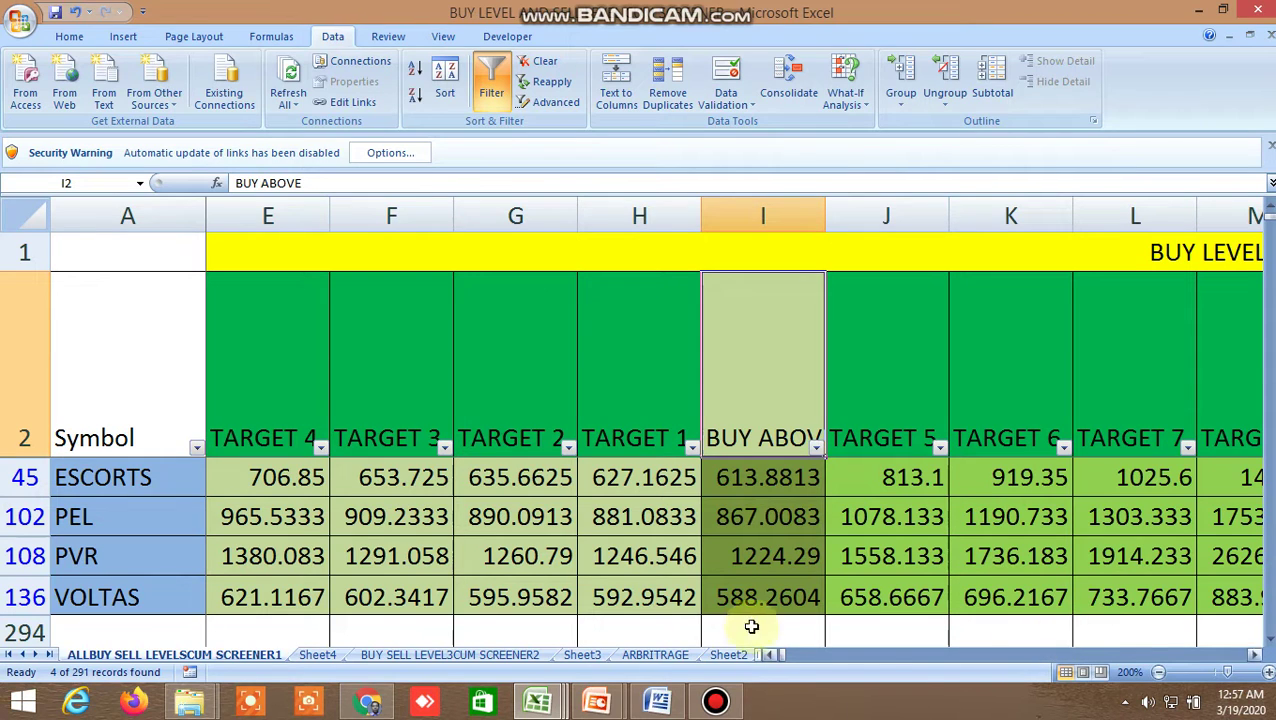
click(920, 247)
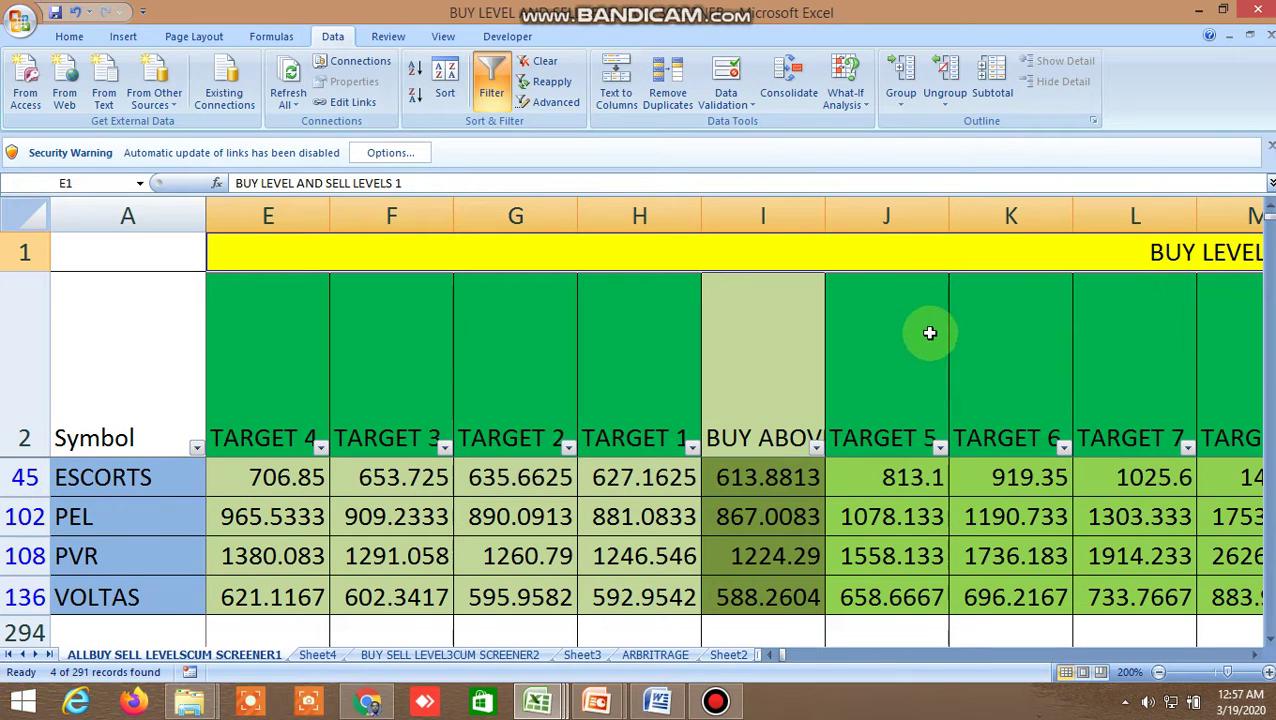
click(770, 395)
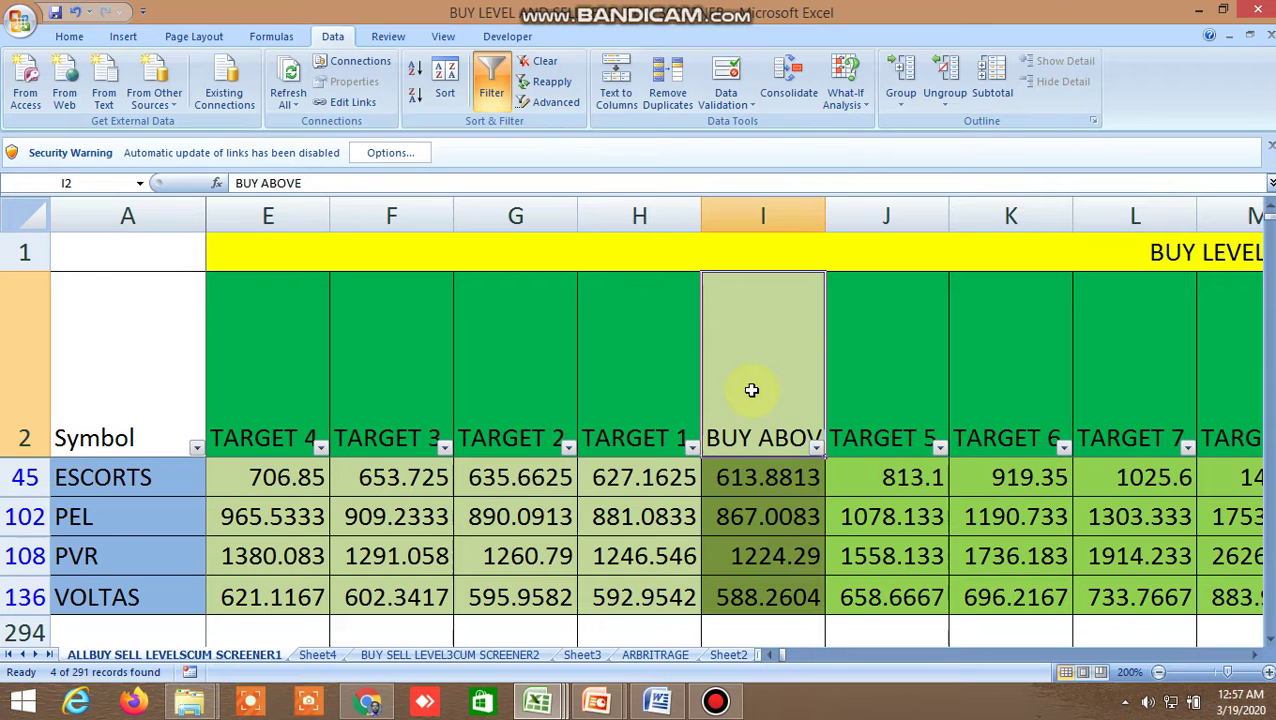
click(628, 390)
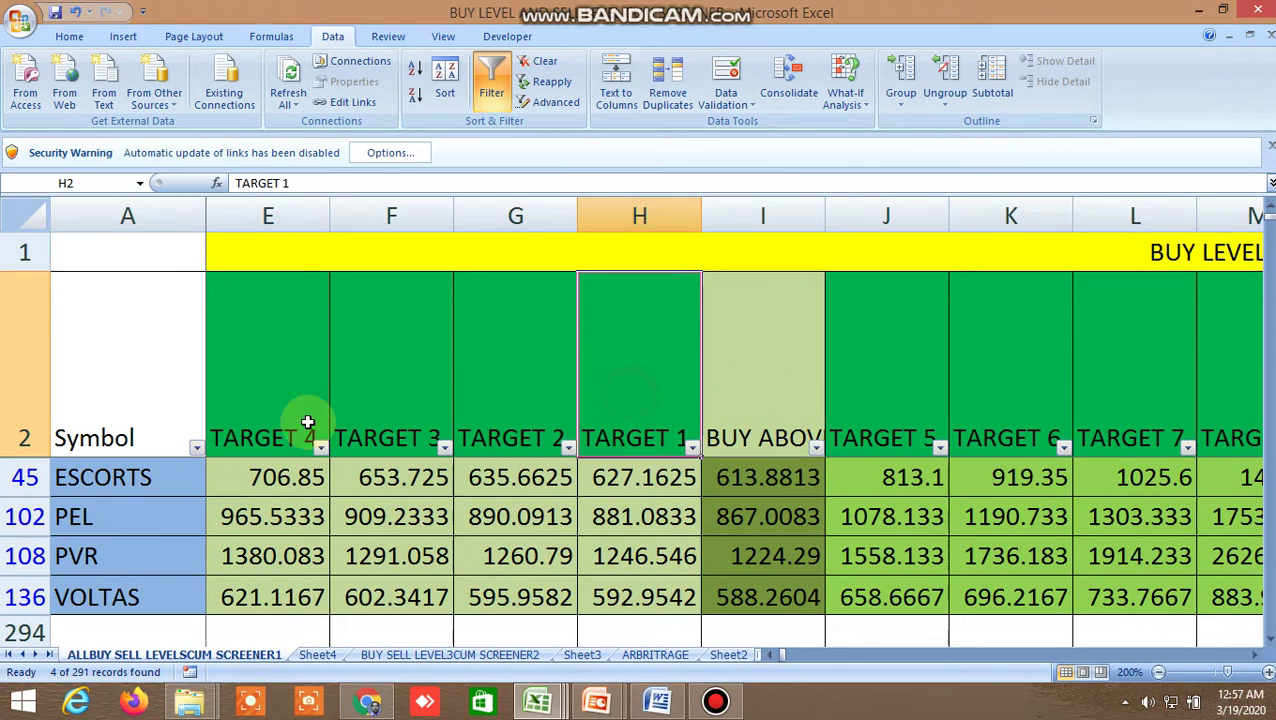
click(249, 392)
click(891, 390)
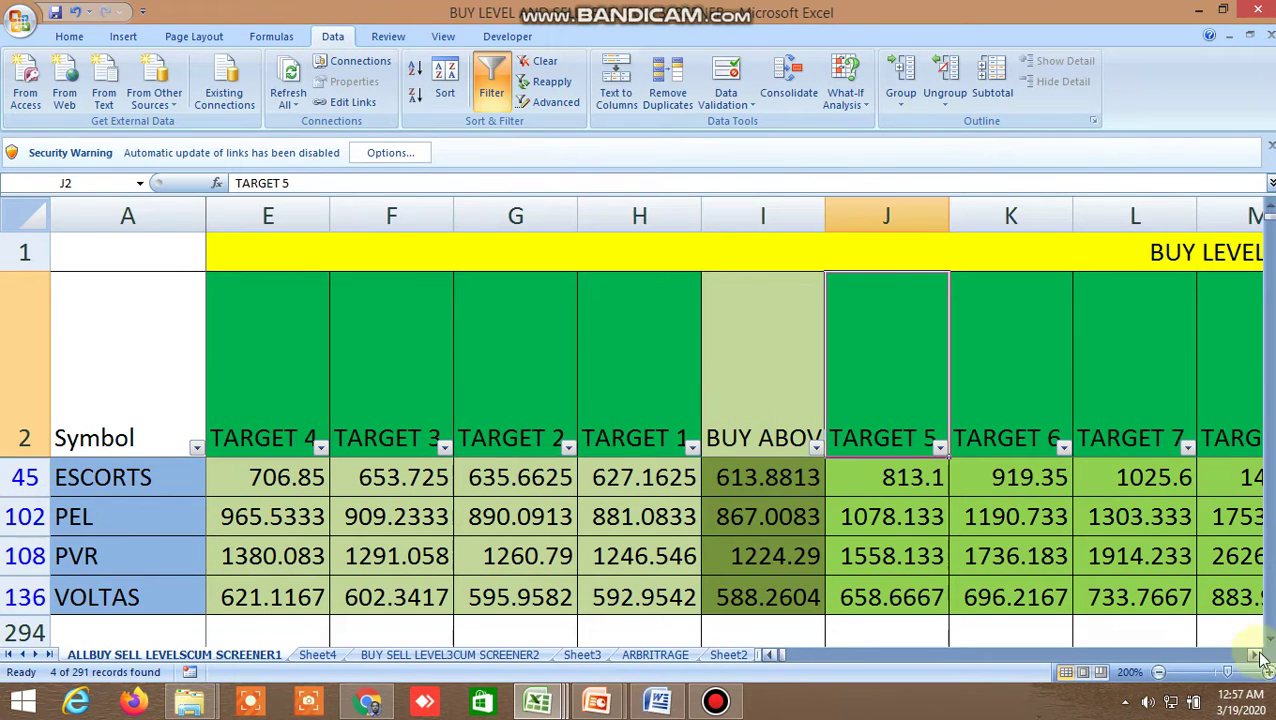
Examine the remaining buy targets and the Sell below and red sell target columns of BUY LEVEL AND SELL LEVELS 1.
click(1257, 655)
double_click(1257, 655)
click(1257, 655)
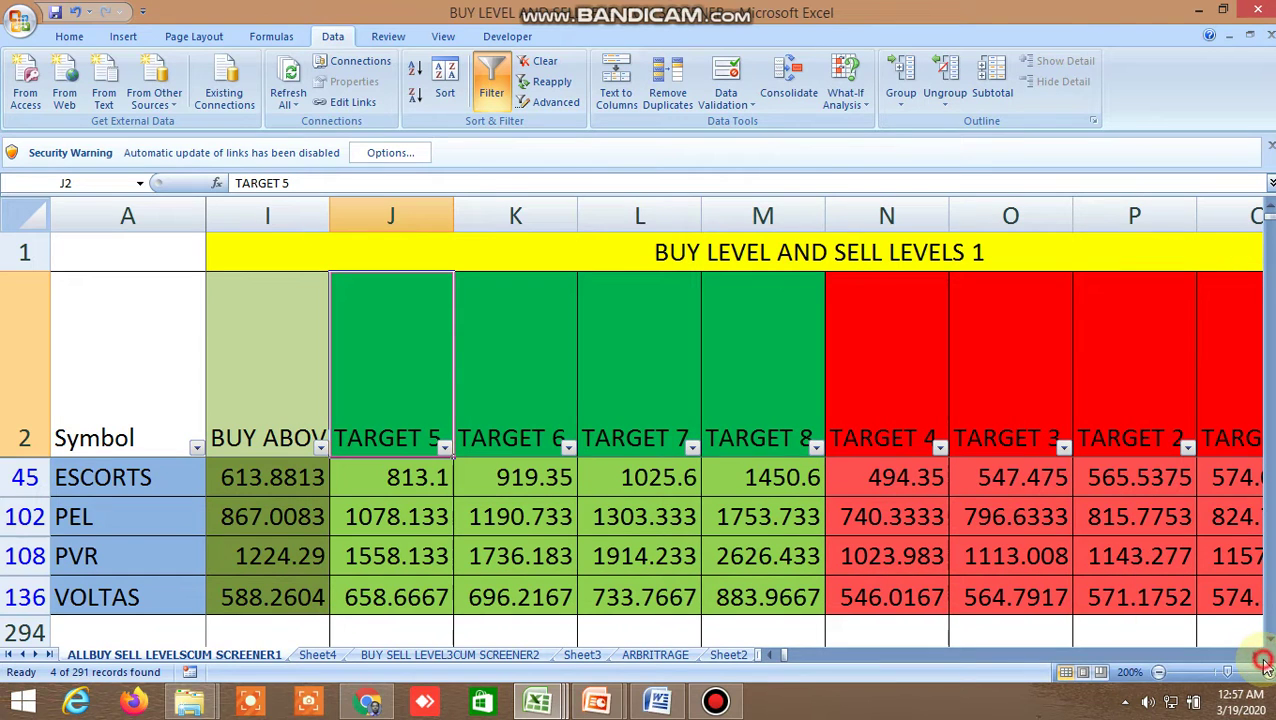
click(1257, 655)
double_click(1257, 655)
double_click(1257, 655)
click(1257, 655)
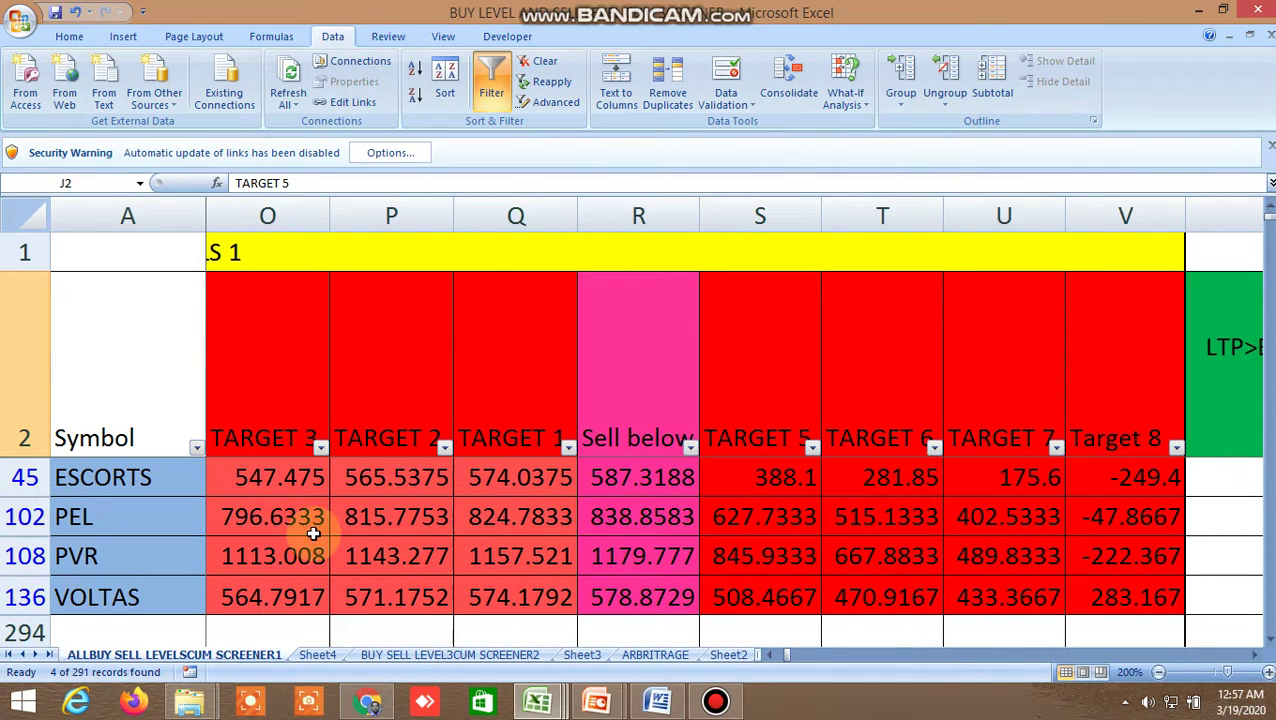
click(1257, 656)
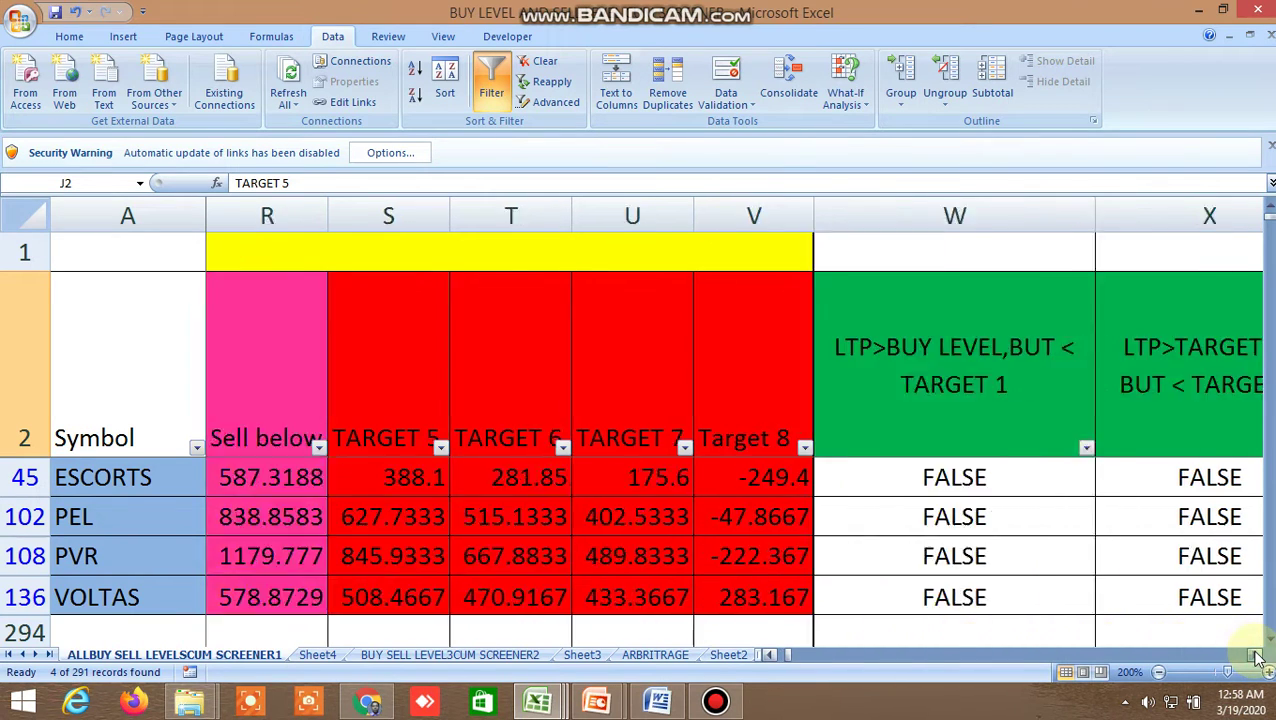
Examine the BUY LEVEL AND SELL LEVELS 2 section and the R1 and S1 columns of BUY LEVEL AND SELL LEVELS 3.
drag(1257, 656, 1257, 656)
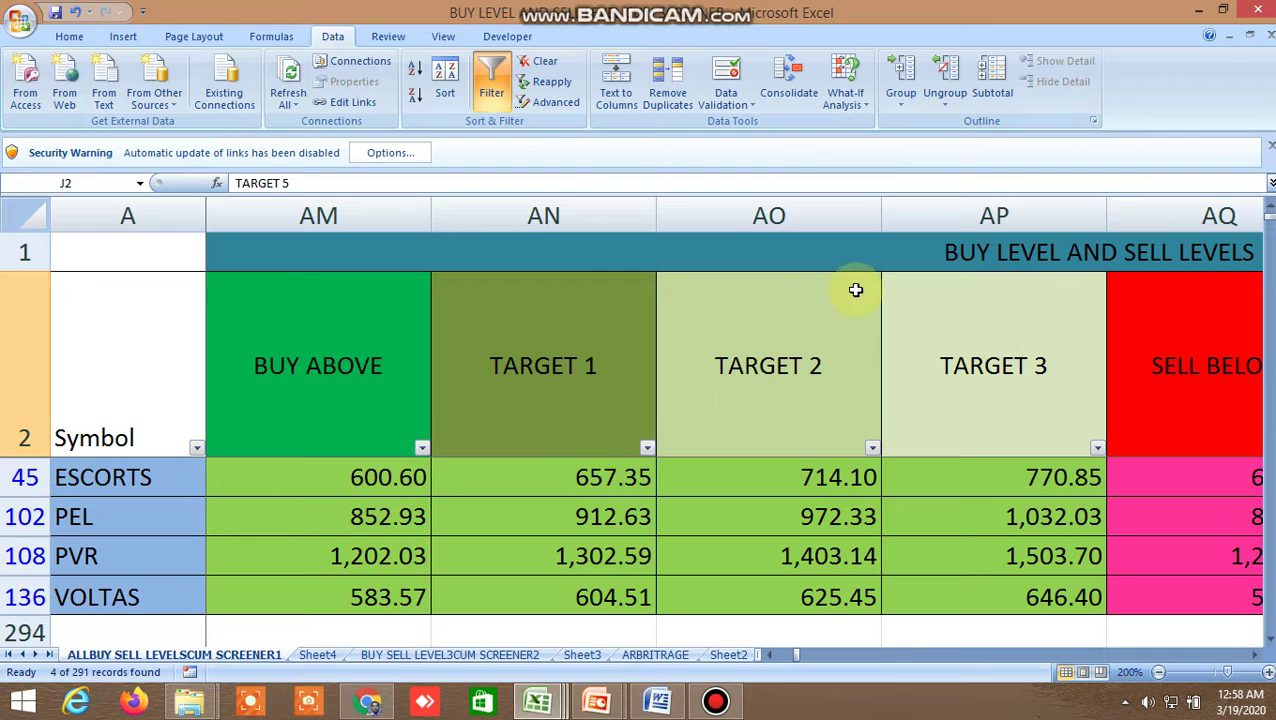
click(902, 258)
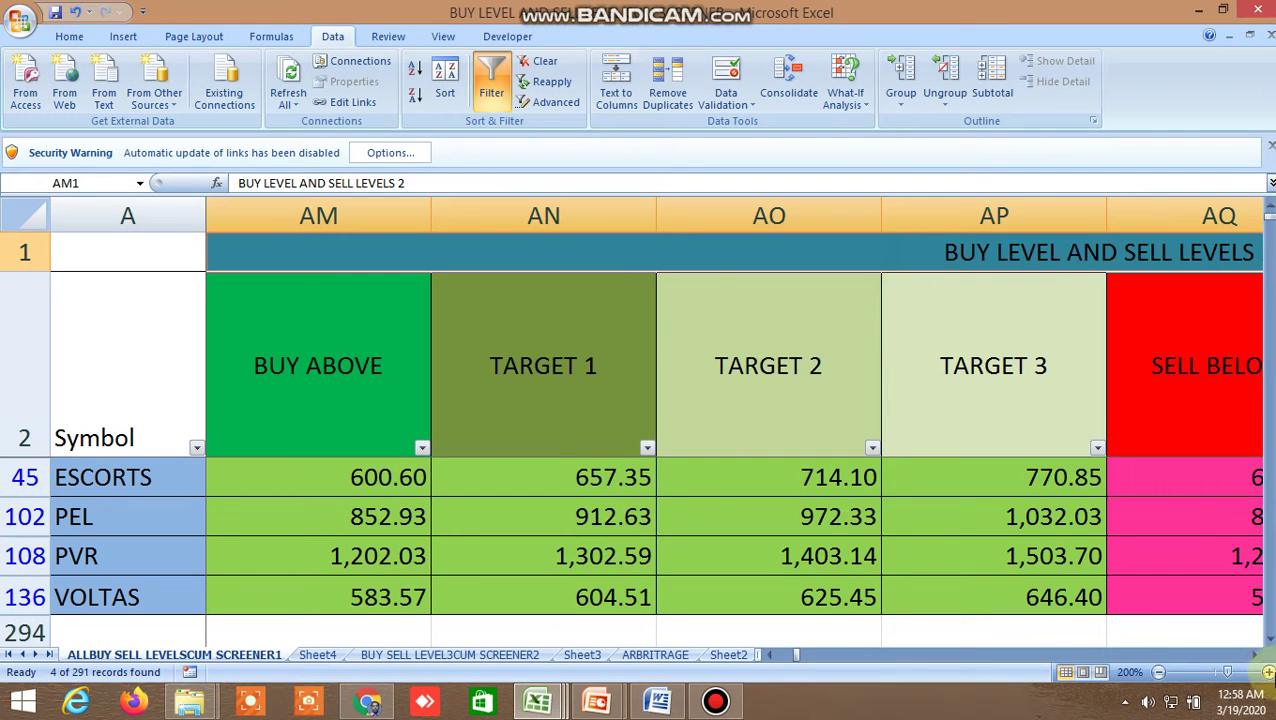
drag(1256, 657, 1256, 661)
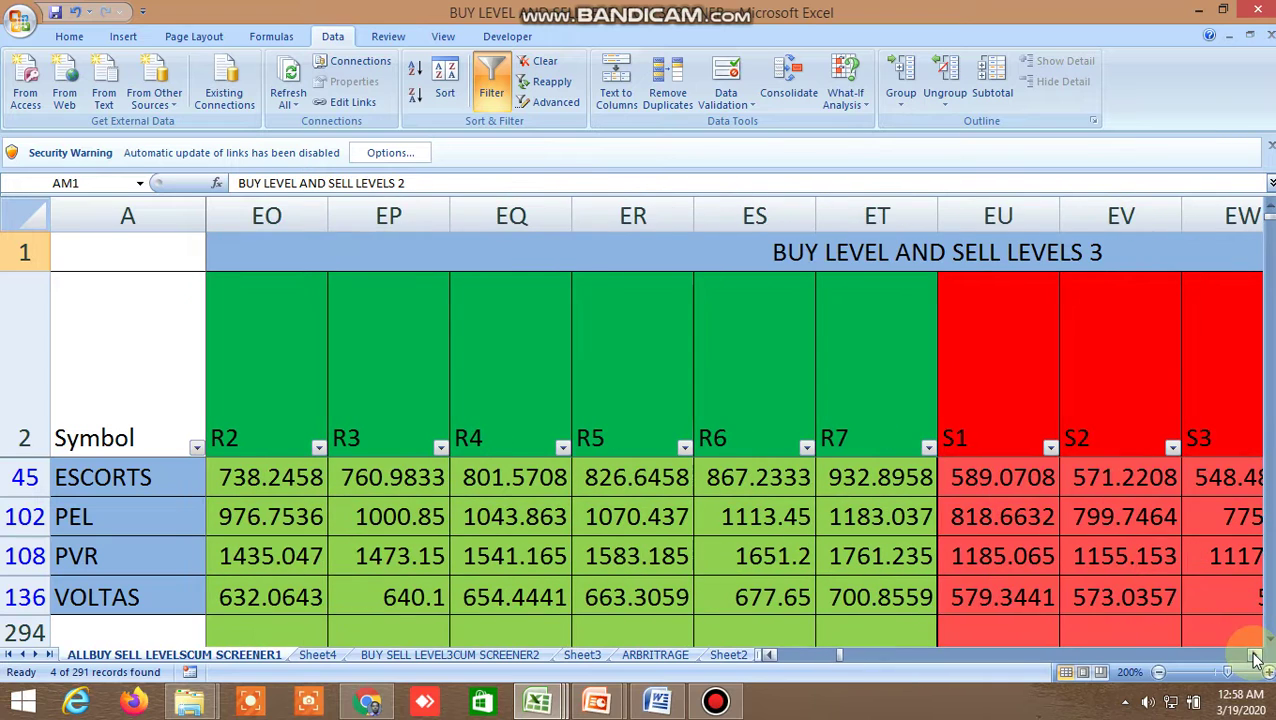
click(771, 655)
click(277, 372)
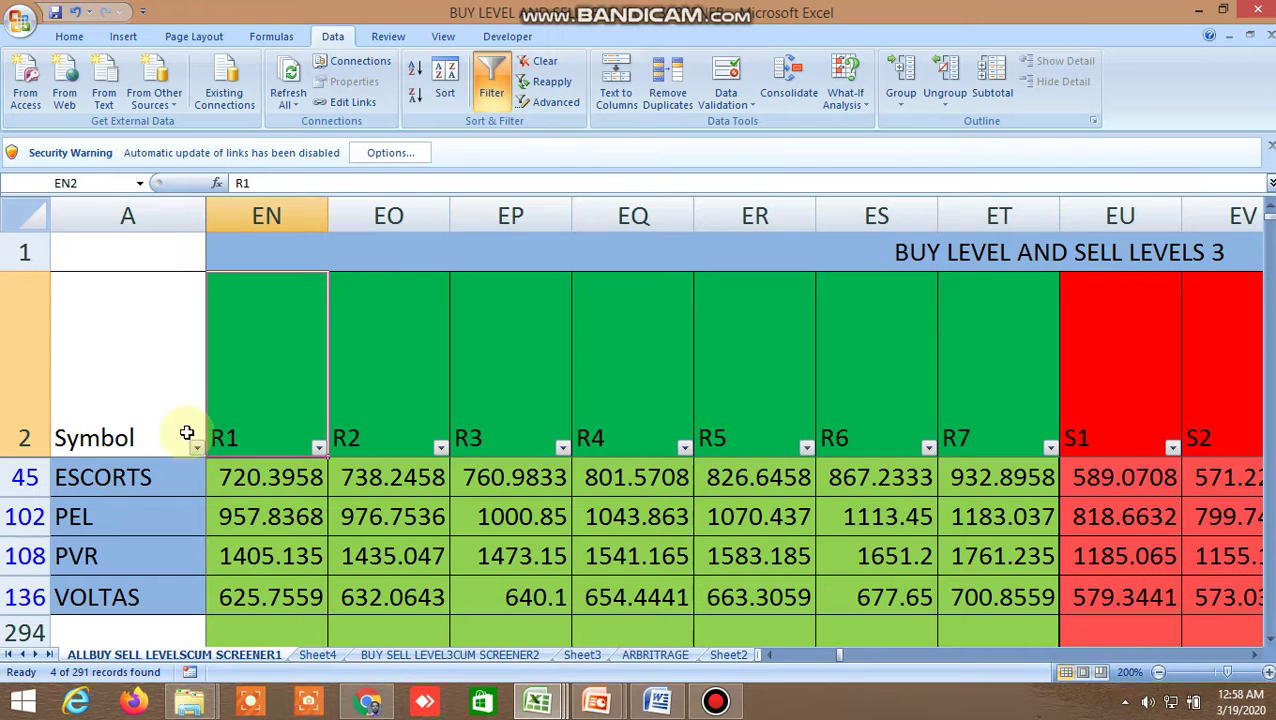
click(1076, 410)
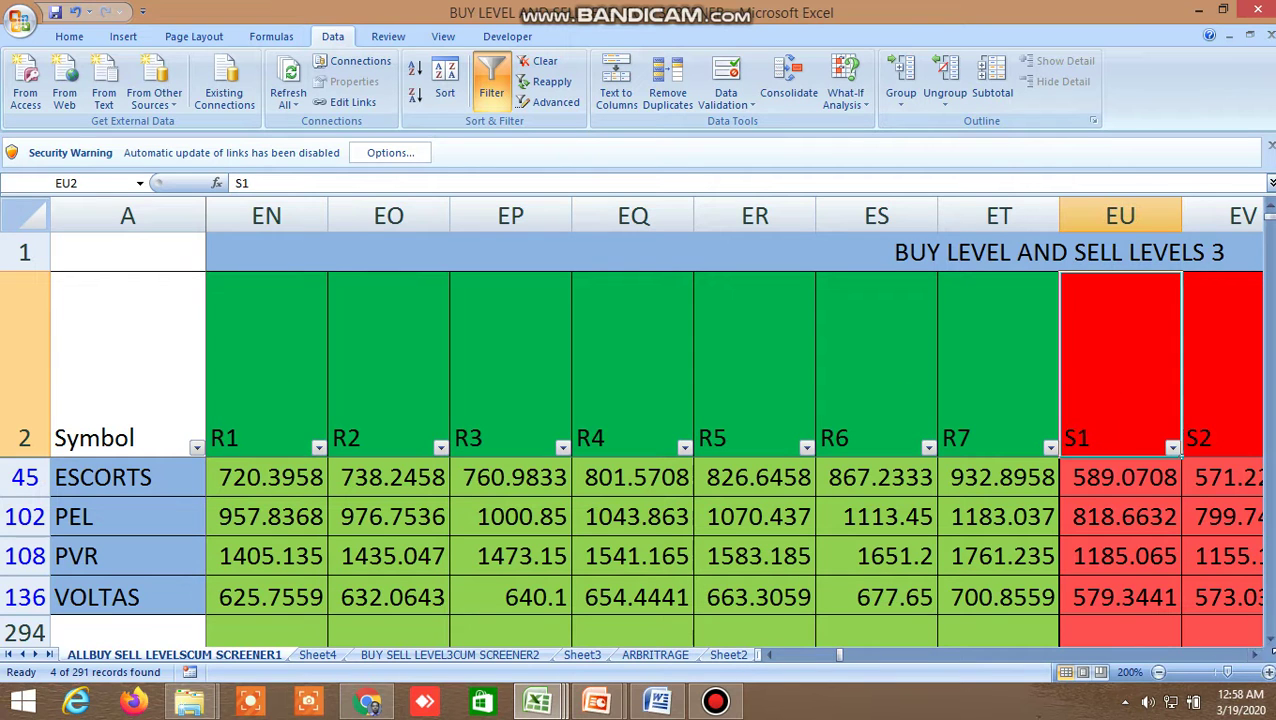
Examine the PIVOT POINT section and the mid, upper and lower band columns of the BOLLINGERBAND section.
click(1257, 655)
click(1257, 655)
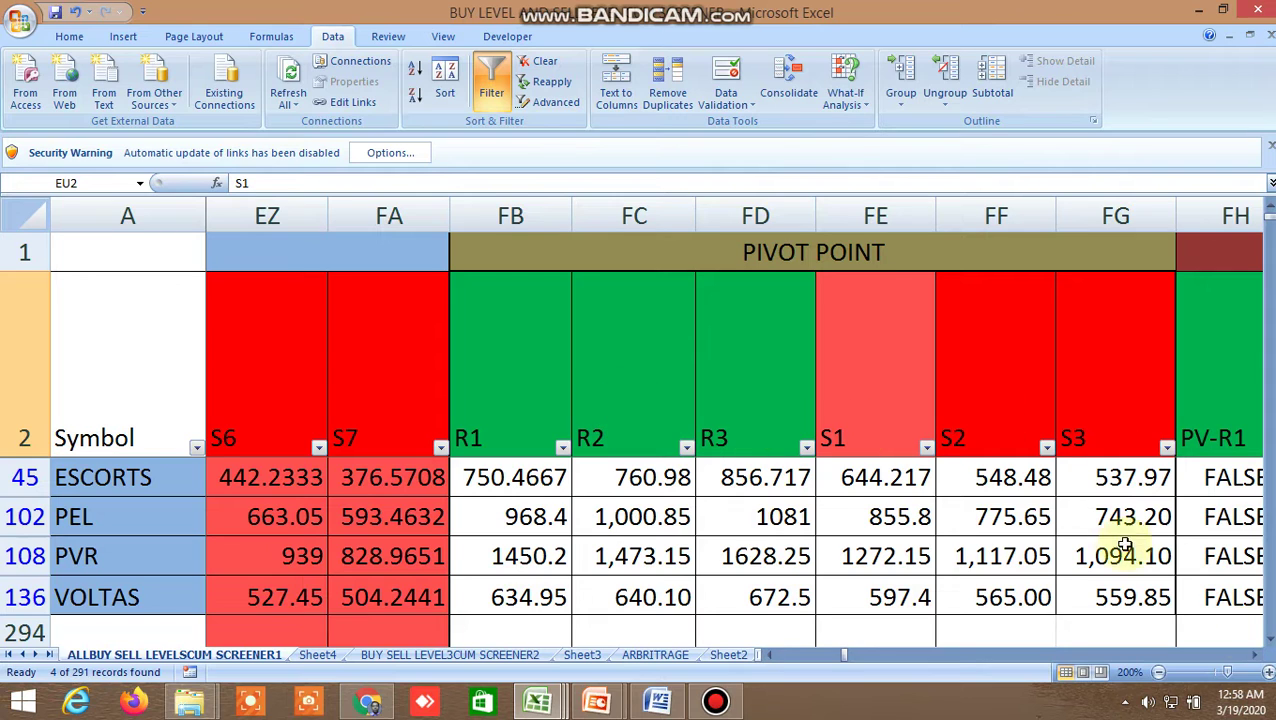
click(1257, 656)
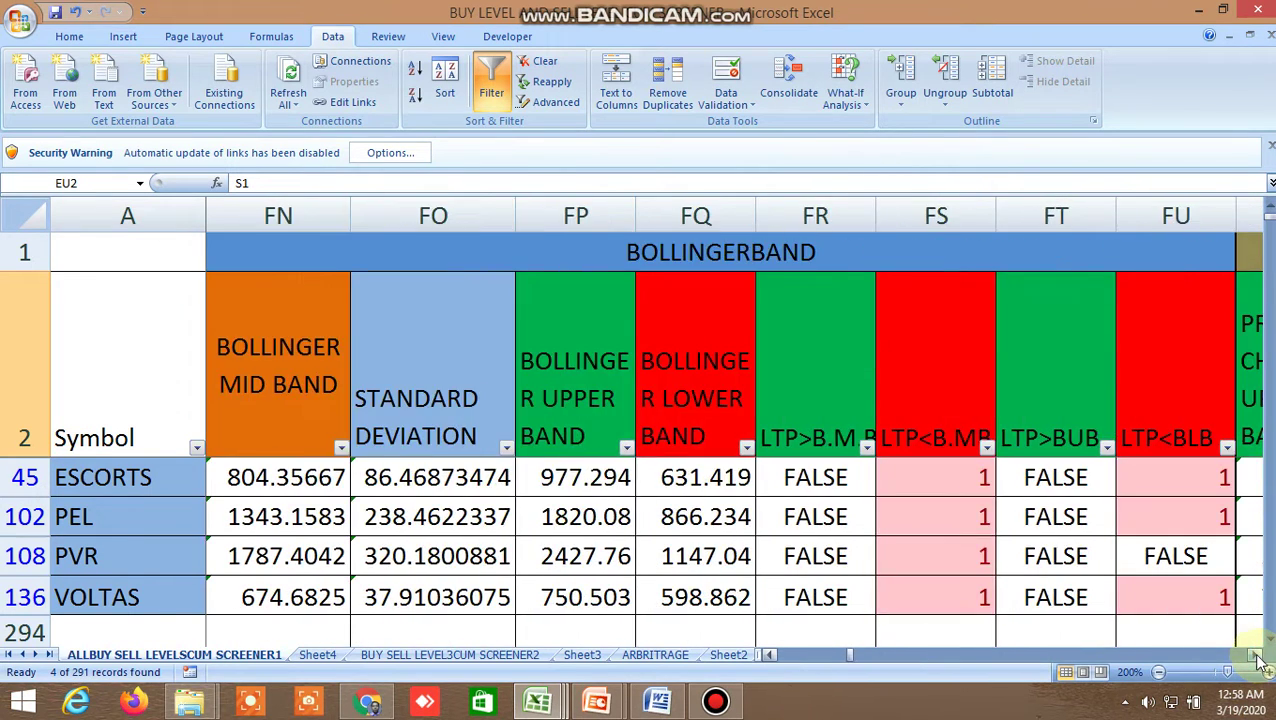
click(258, 368)
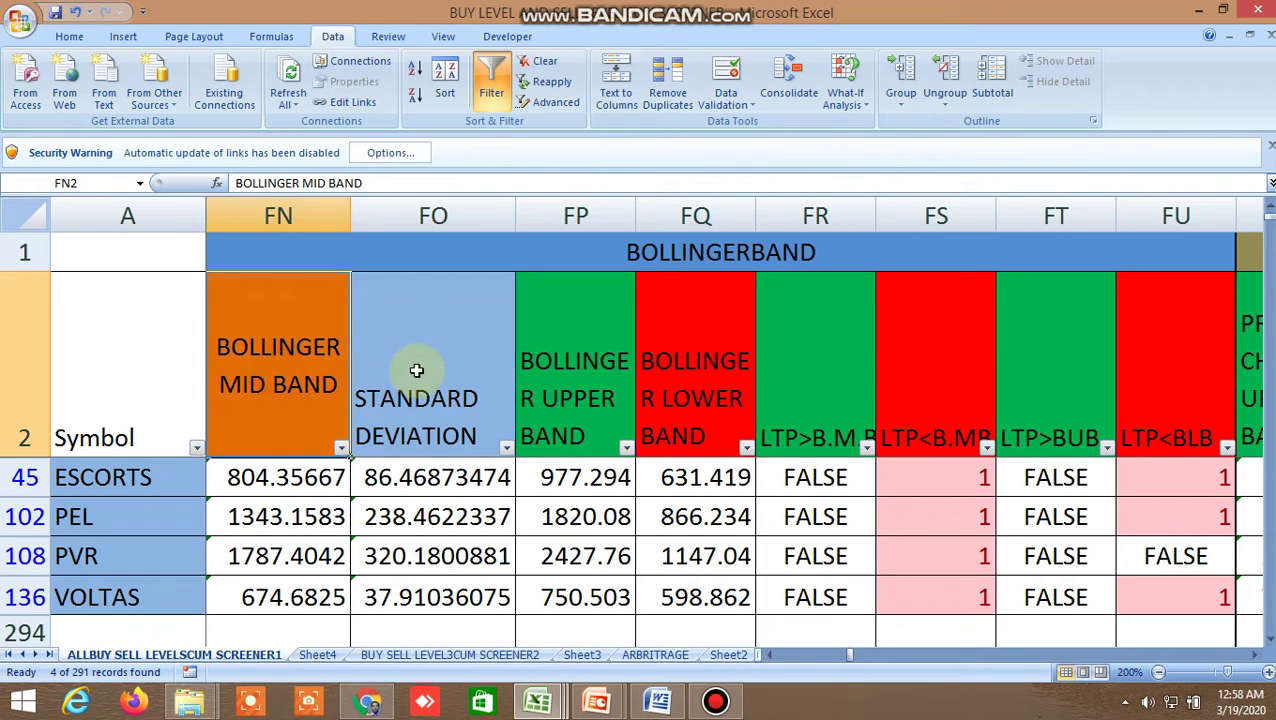
click(560, 362)
click(712, 370)
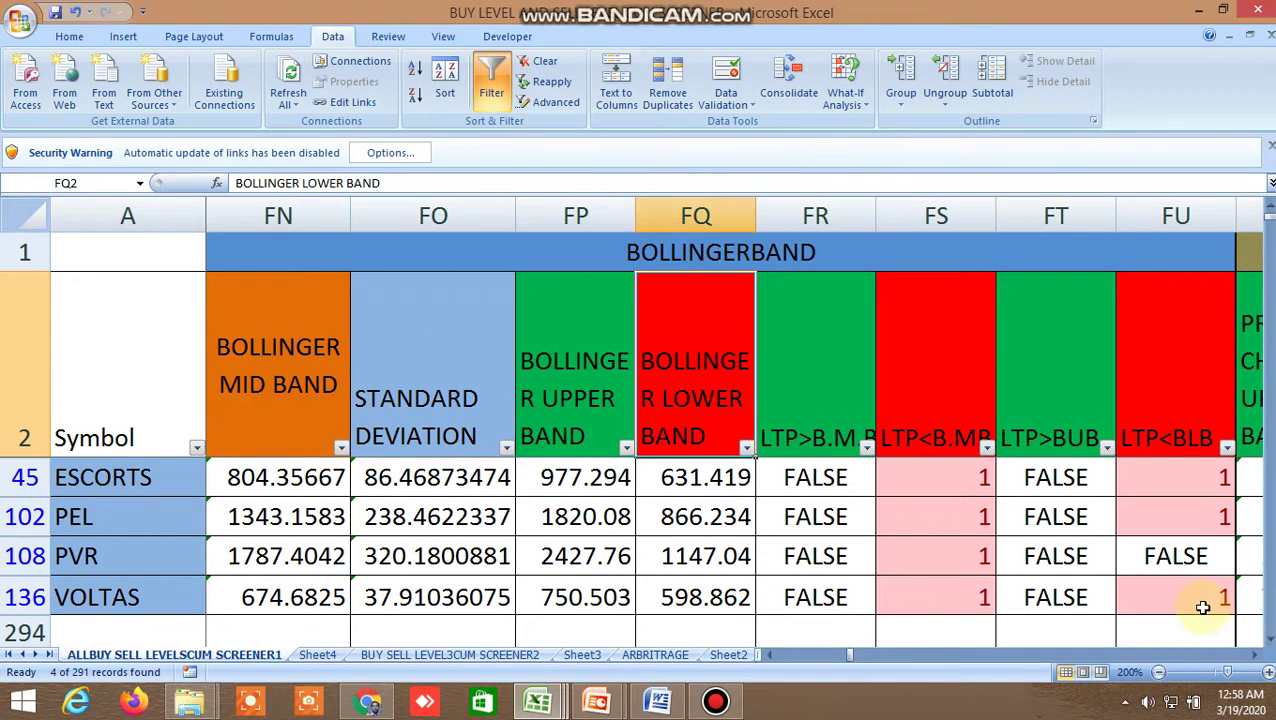
Examine the PRICE CHANNEL, LTP VS PC CHANNEL and ICHIMOKU CLOUD sections for the filtered stocks.
click(1257, 656)
click(1257, 656)
click(1257, 656)
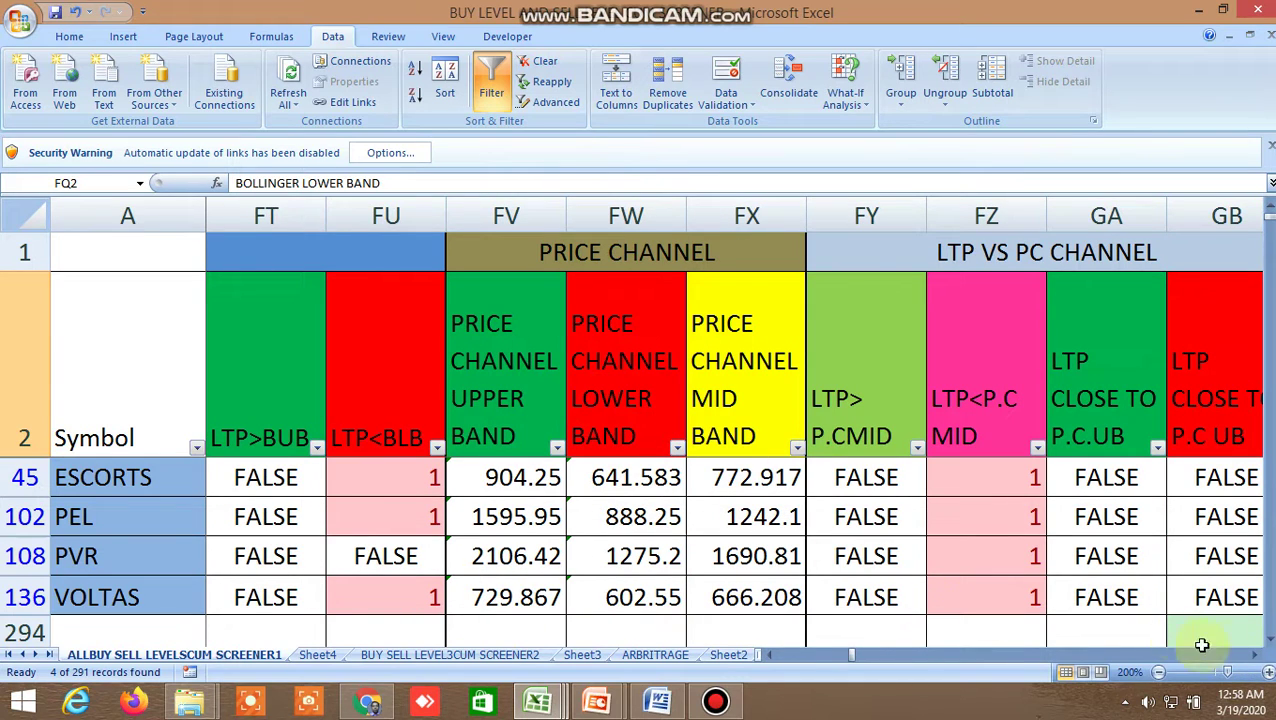
click(1257, 656)
click(1257, 656)
click(1257, 656)
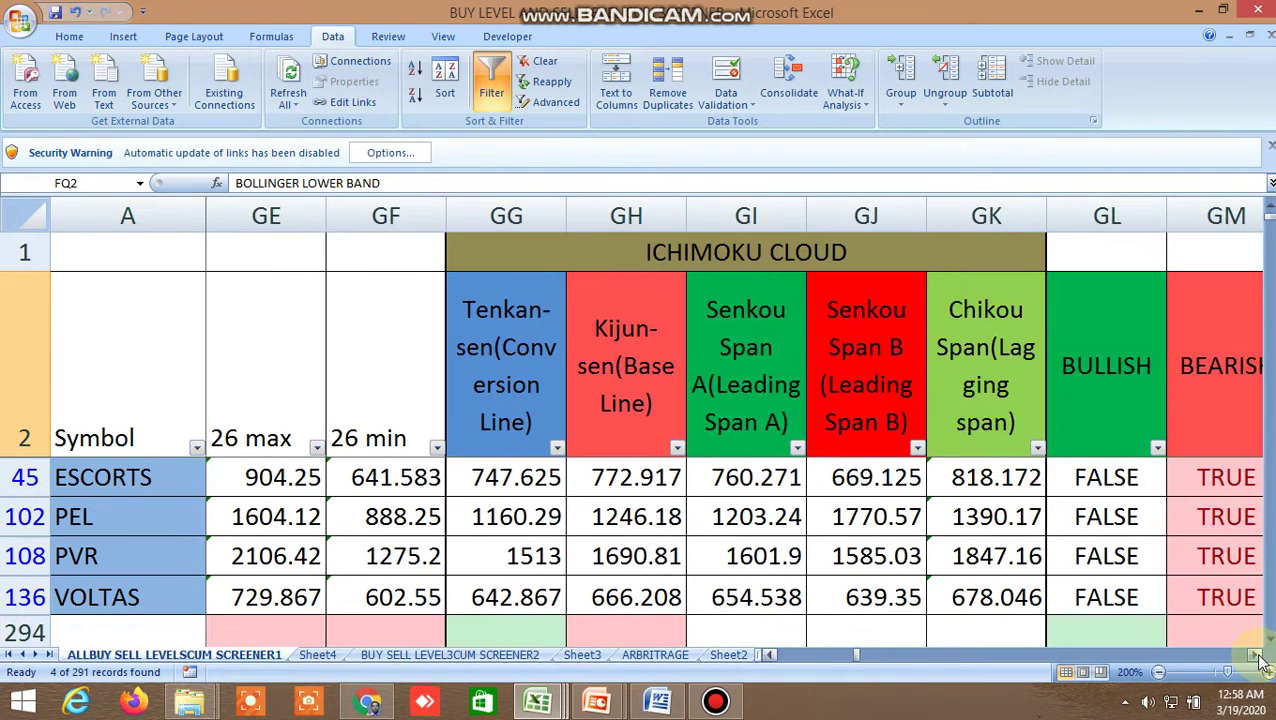
Examine the VWAP columns and the TIRONE LEVEL section for the filtered stocks.
click(1257, 656)
click(1257, 656)
click(1257, 656)
click(1257, 656)
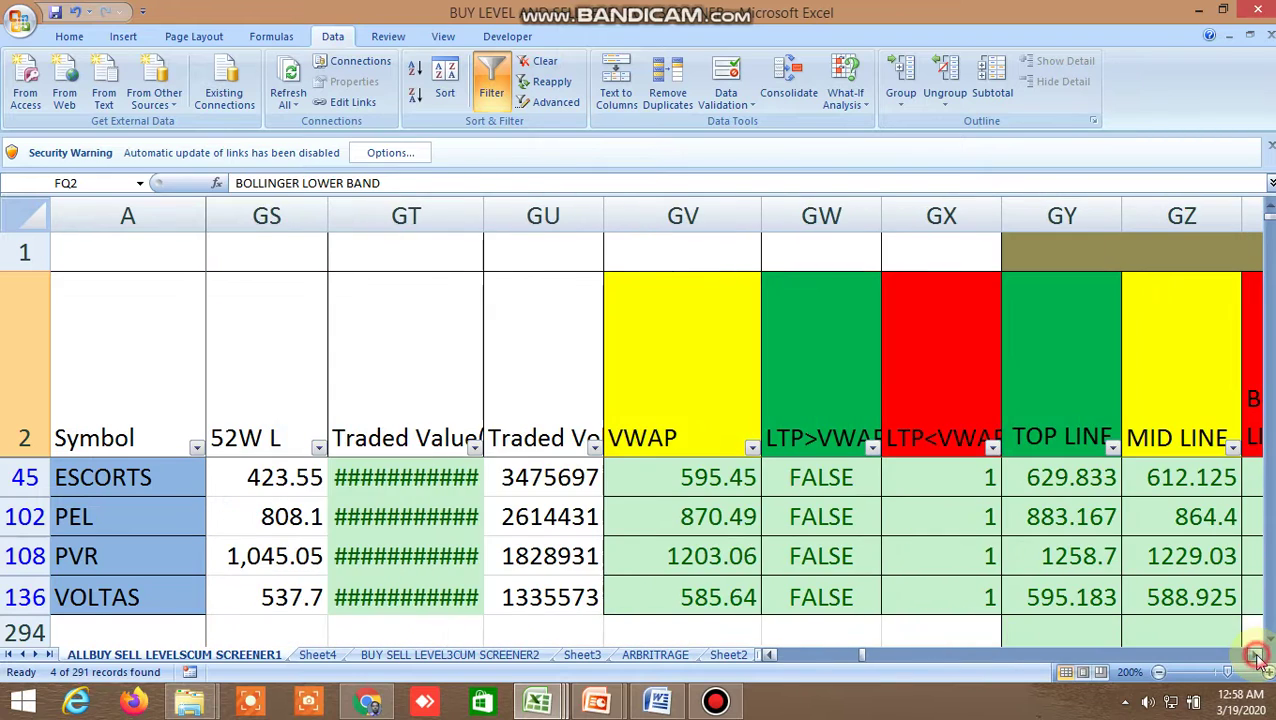
click(1257, 656)
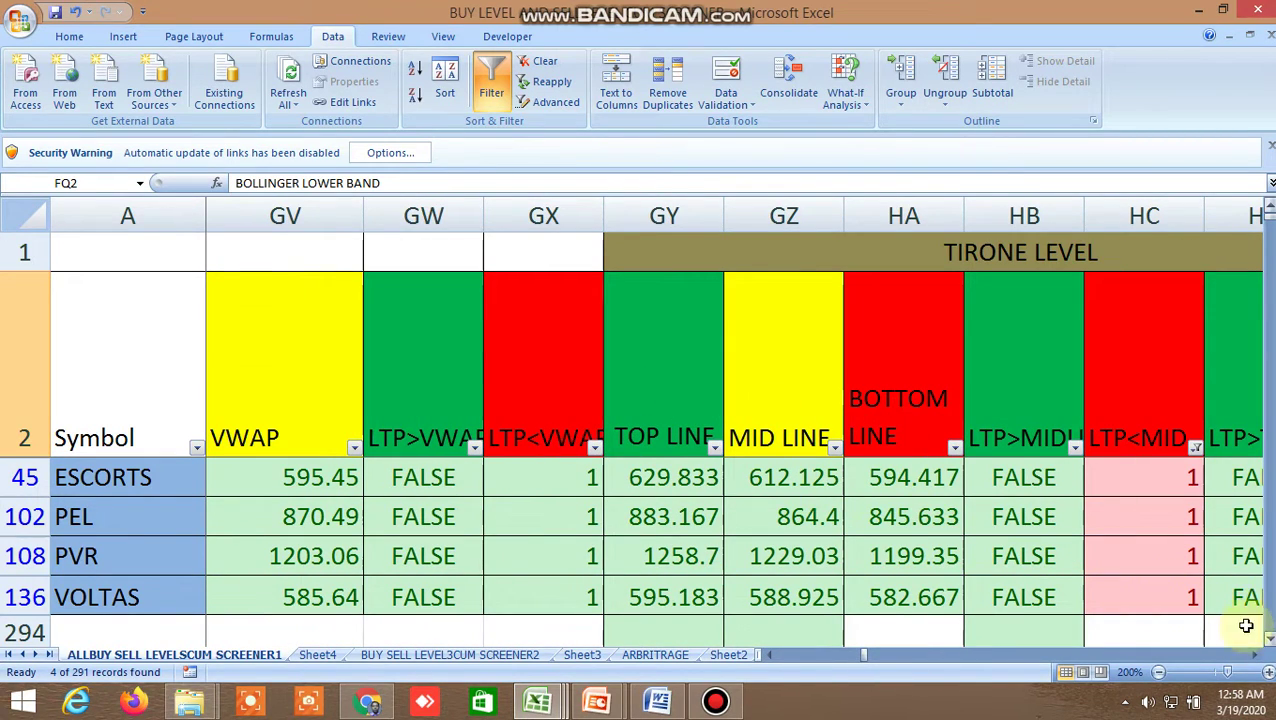
Find the start of the Gann angle columns and select the RESISTANCE header in KB2.
click(1256, 656)
click(1256, 656)
drag(1256, 656, 1256, 660)
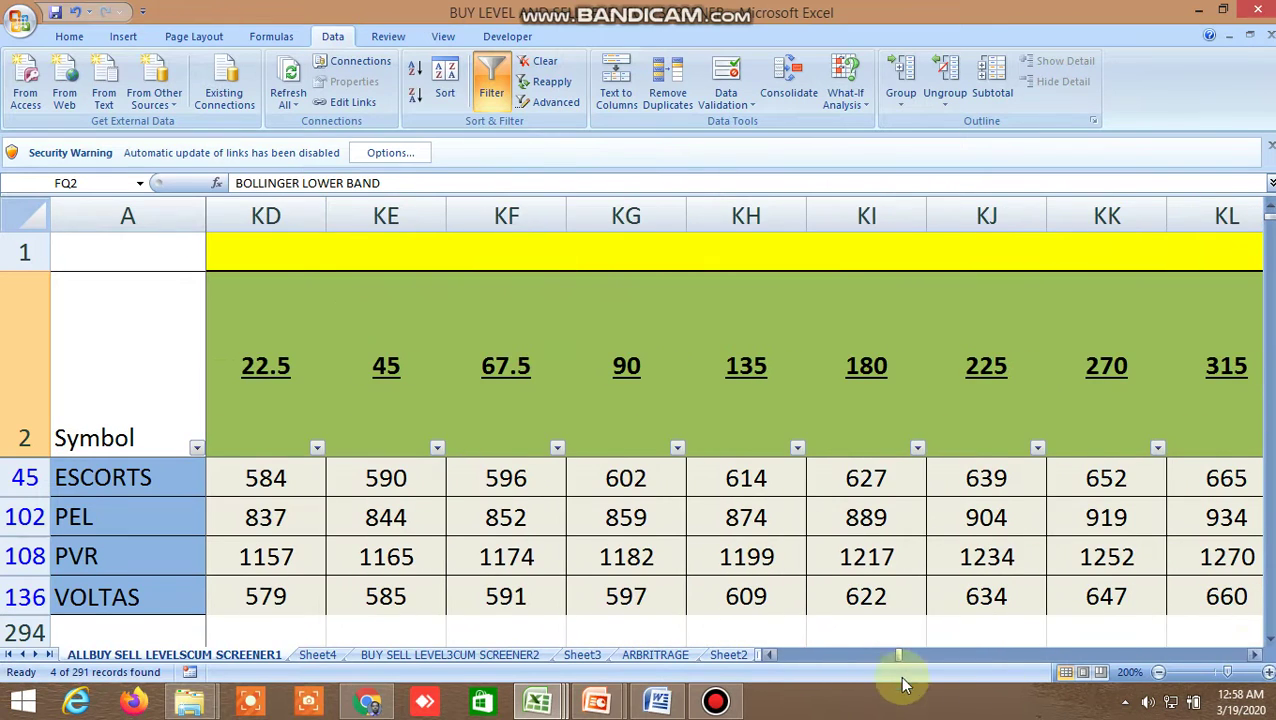
click(766, 656)
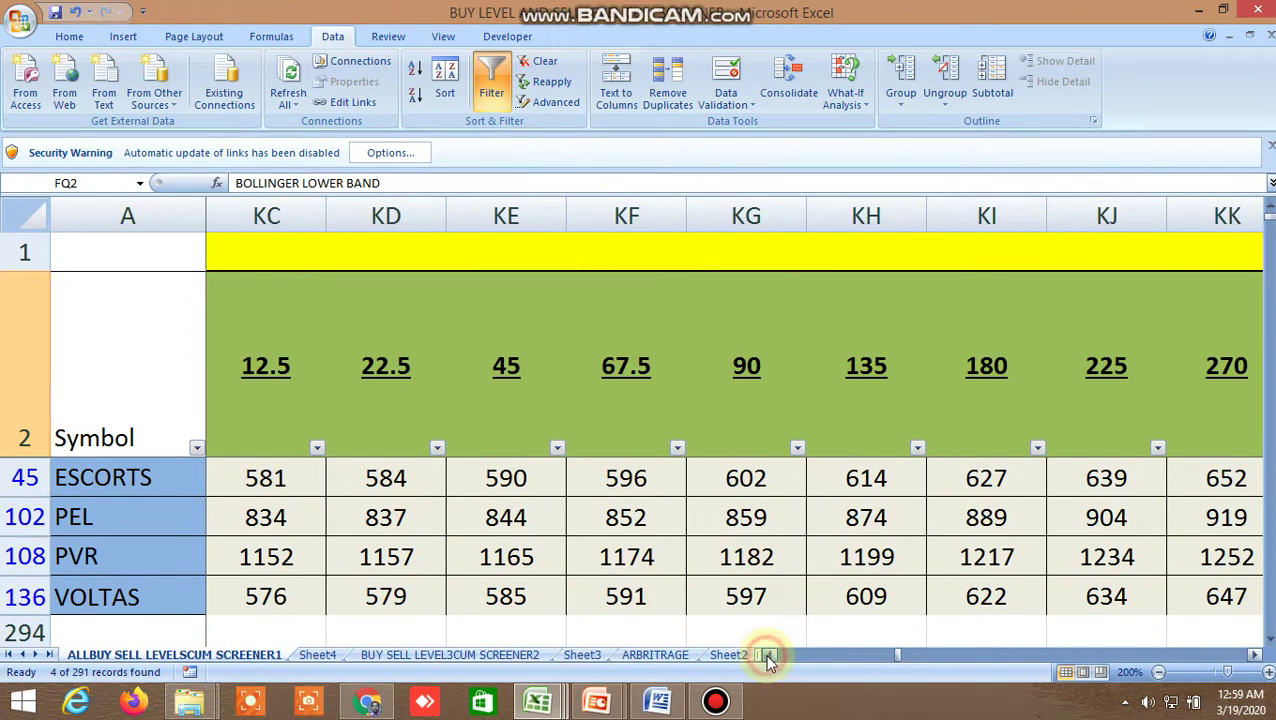
click(766, 656)
click(766, 656)
click(414, 371)
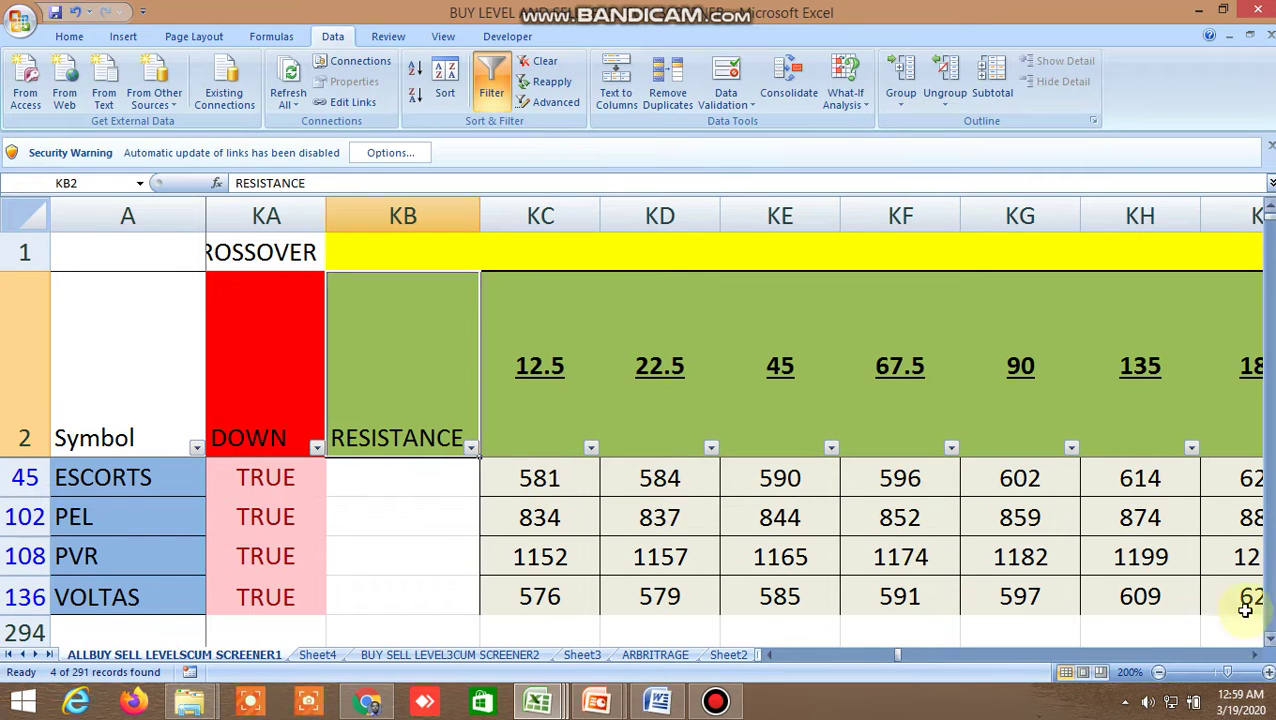
Examine the resistance and support columns of the GANN ANGLES section, from 12.5 through 360 degrees.
click(1255, 655)
click(1255, 655)
click(1255, 655)
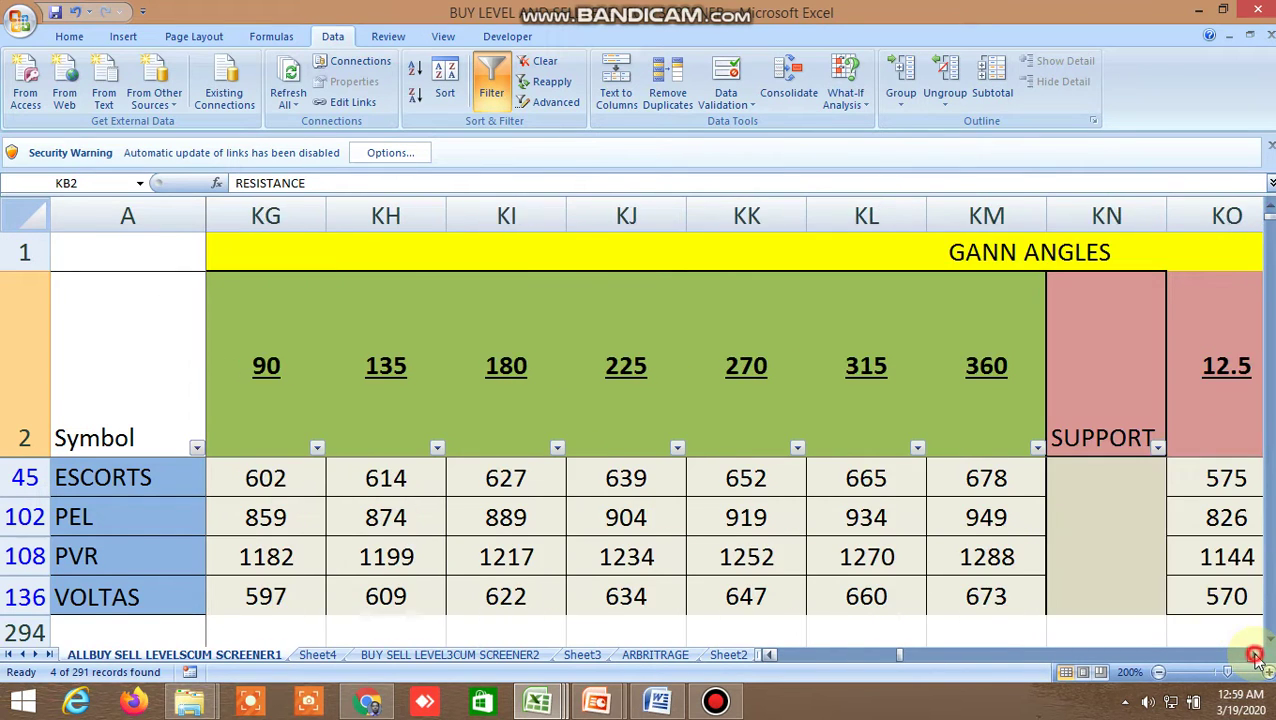
click(1255, 655)
click(1255, 655)
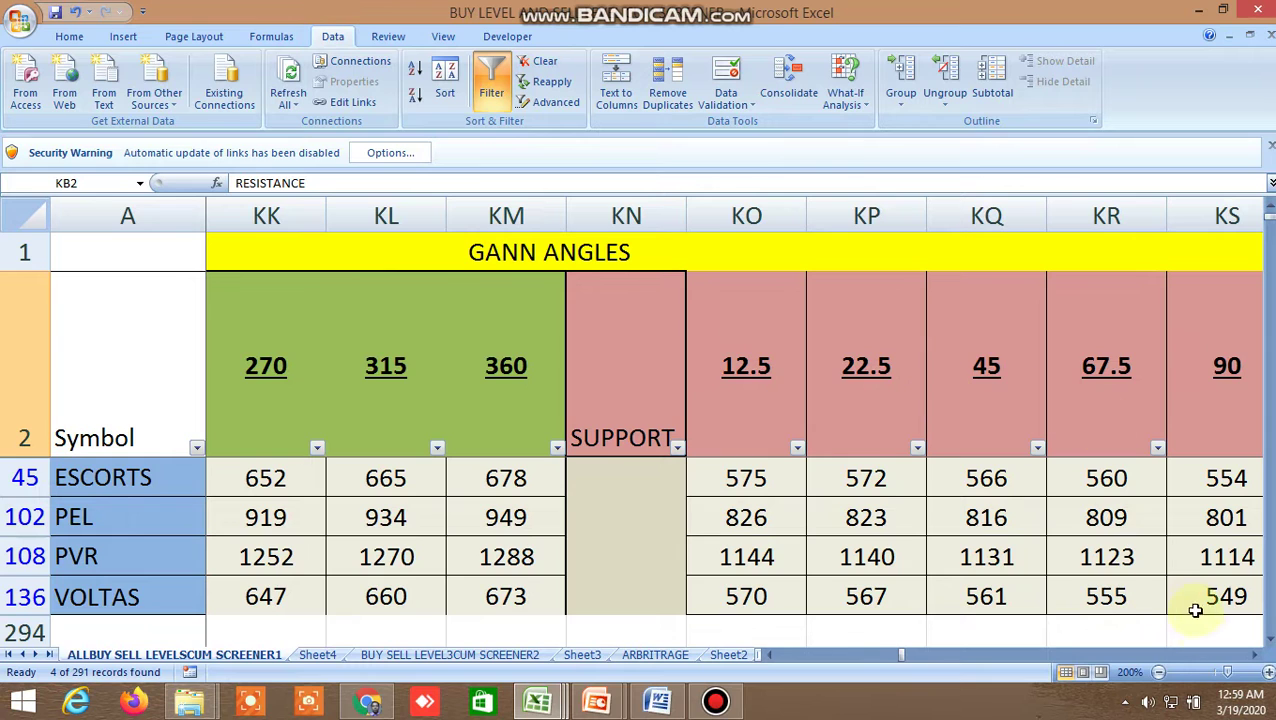
click(1255, 655)
click(1255, 655)
click(1255, 655)
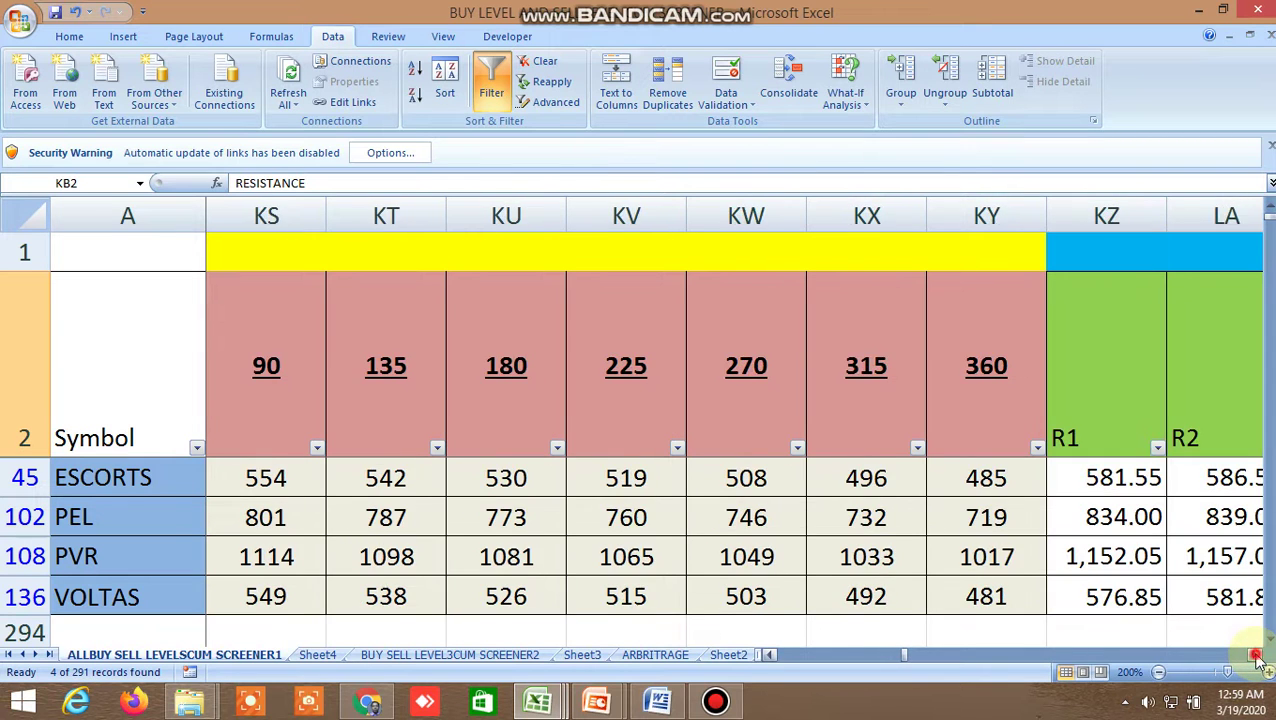
Examine the GANN SQUARE OF 9 section, covering the R1 to R9 resistance and s2 to s9 support columns.
click(1255, 655)
click(1255, 655)
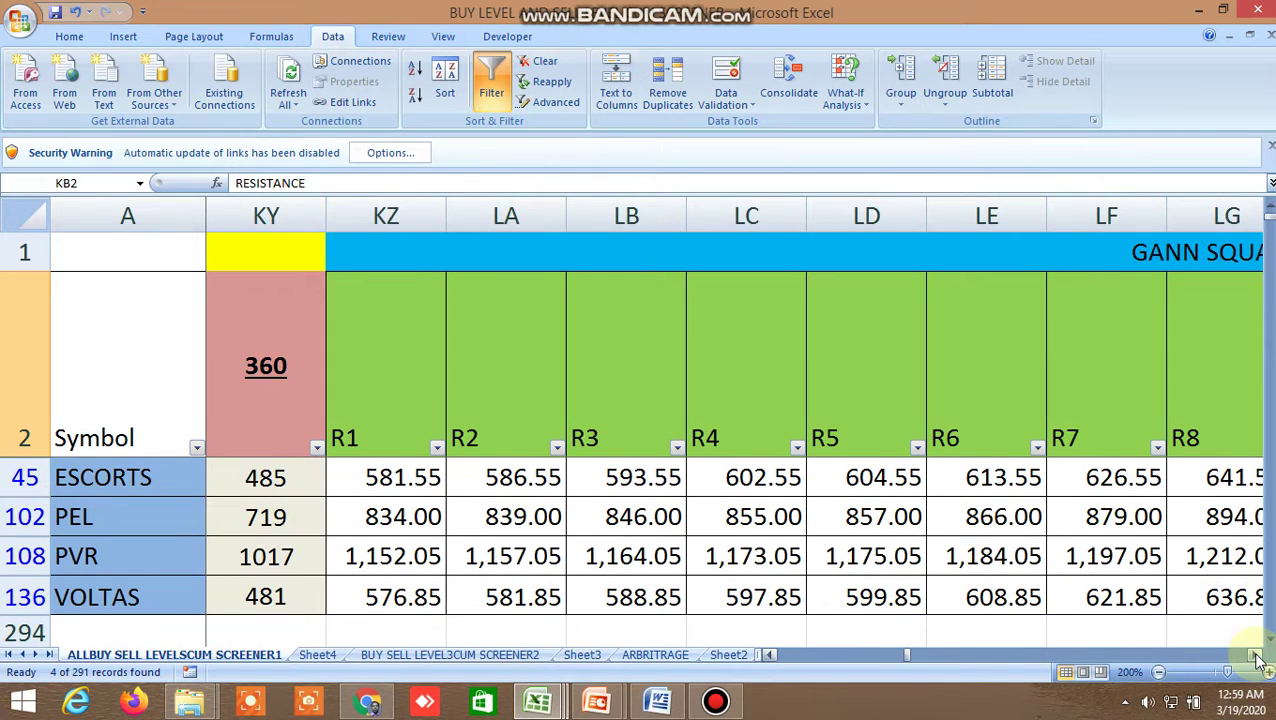
click(1255, 655)
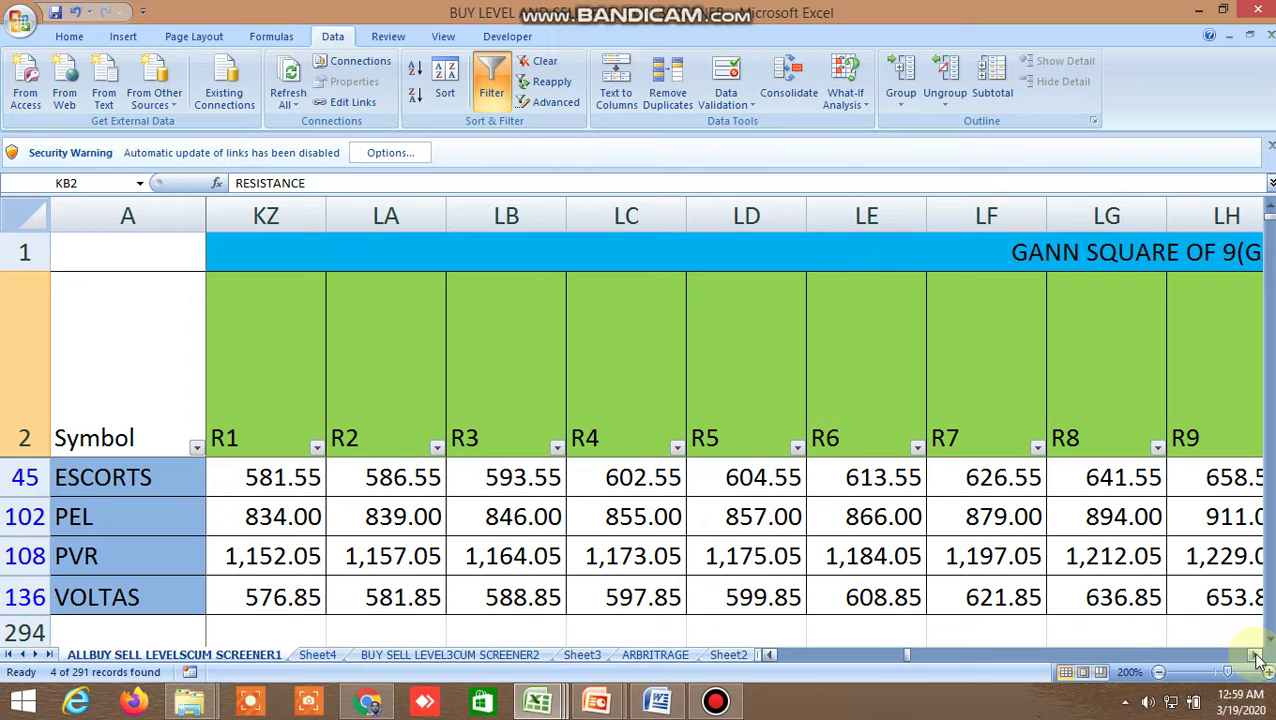
click(1255, 655)
click(1255, 655)
click(1255, 655)
click(1255, 655)
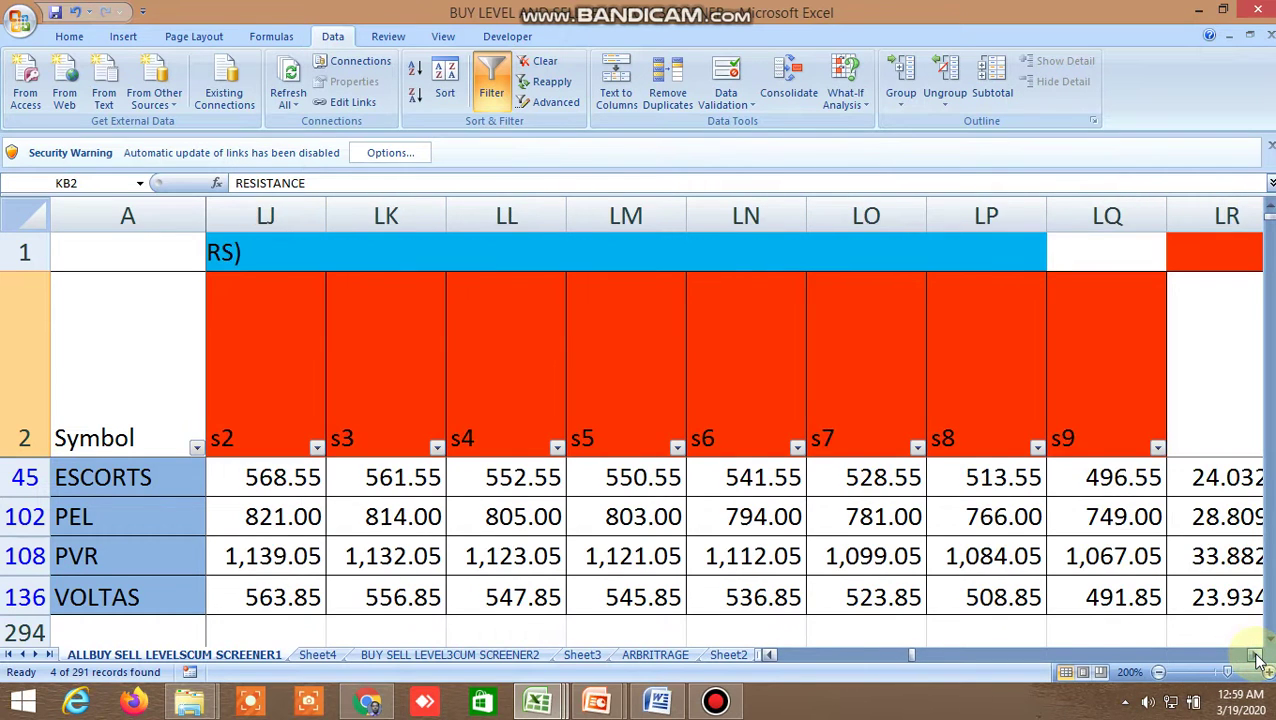
Find the MURREY'S MATHEMATICAL LEVEL CALCULATION section and check its title, HIGHEST RESISTANCE and LOWEST SUPPORT header cells.
click(1255, 655)
click(1255, 655)
click(1255, 655)
click(1255, 655)
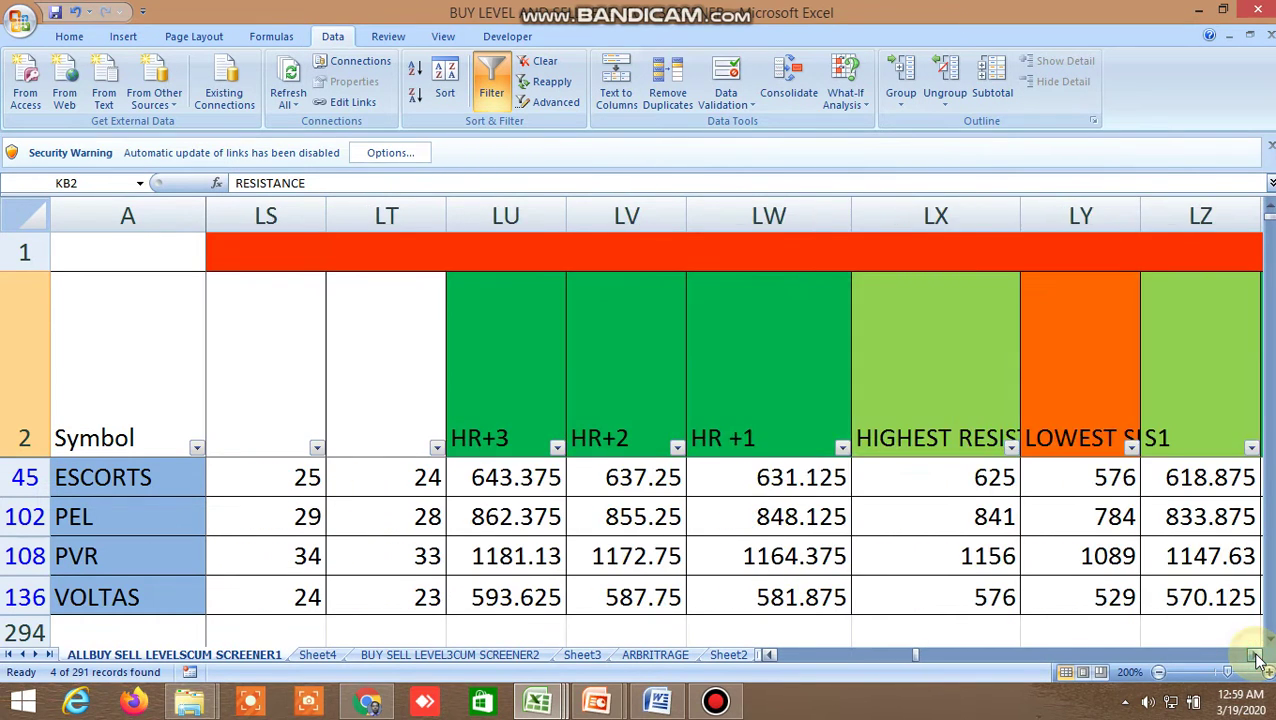
click(1255, 655)
click(1255, 655)
click(1255, 655)
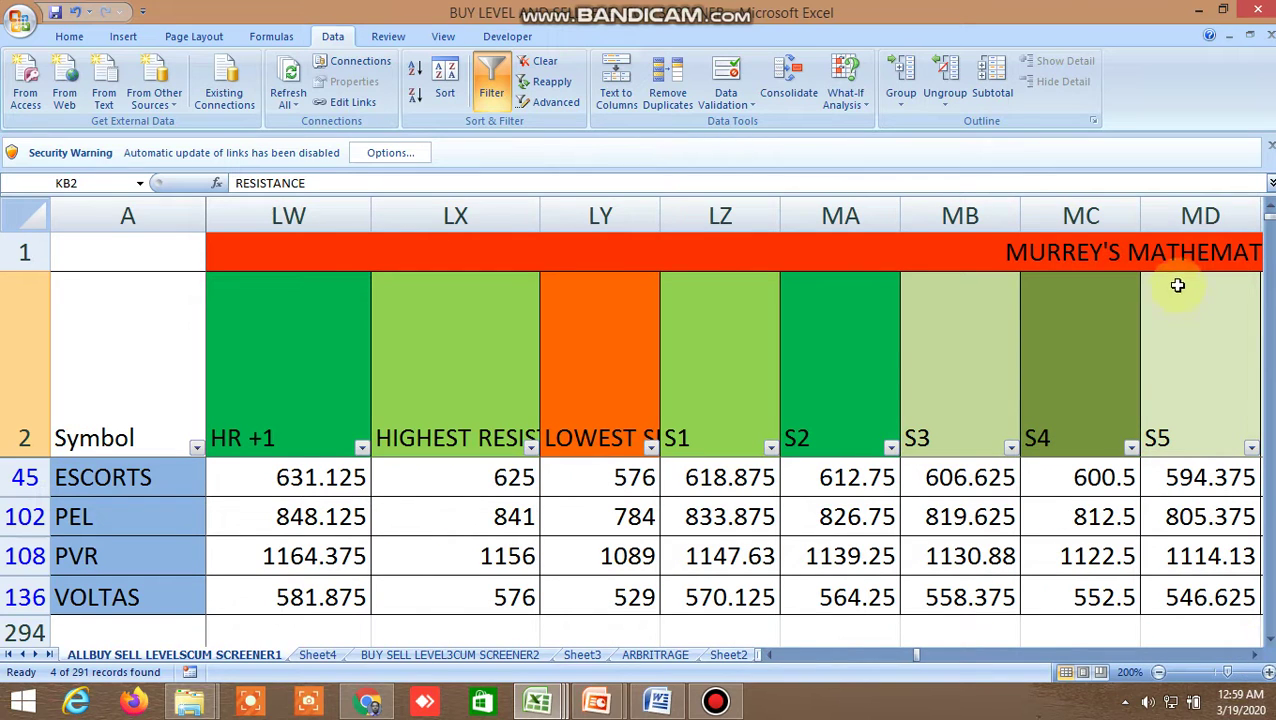
click(1158, 251)
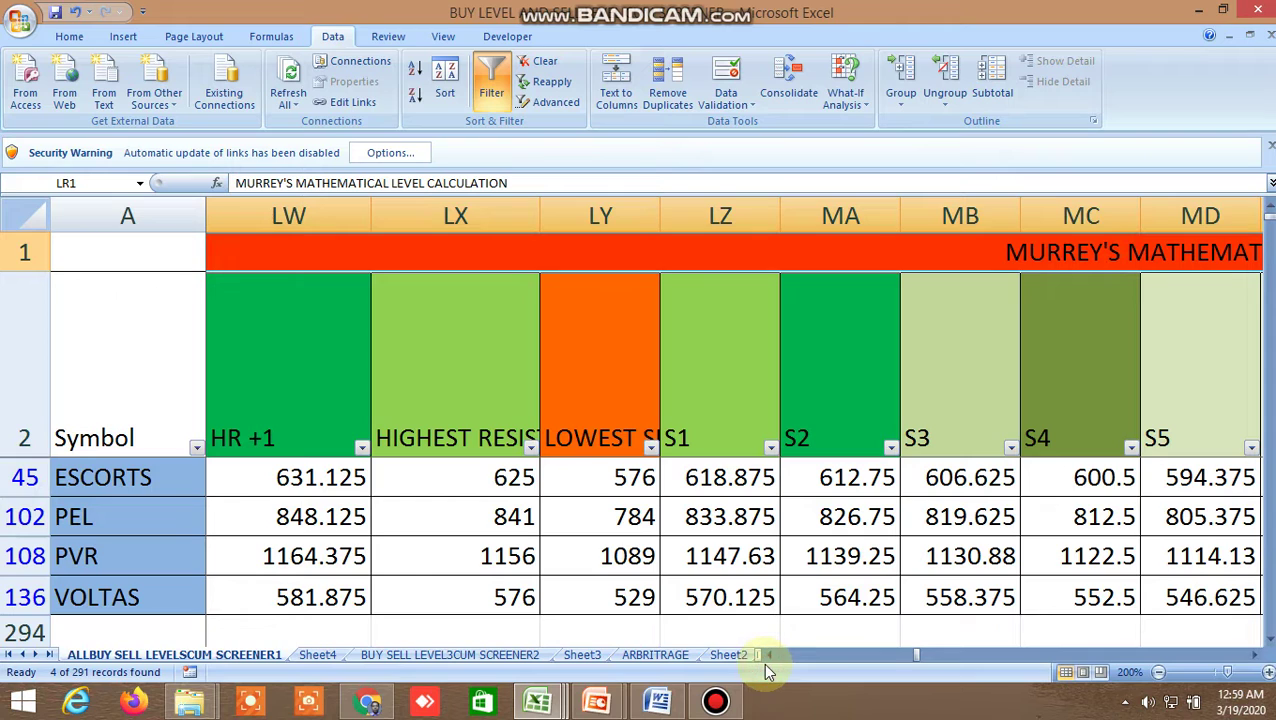
click(479, 417)
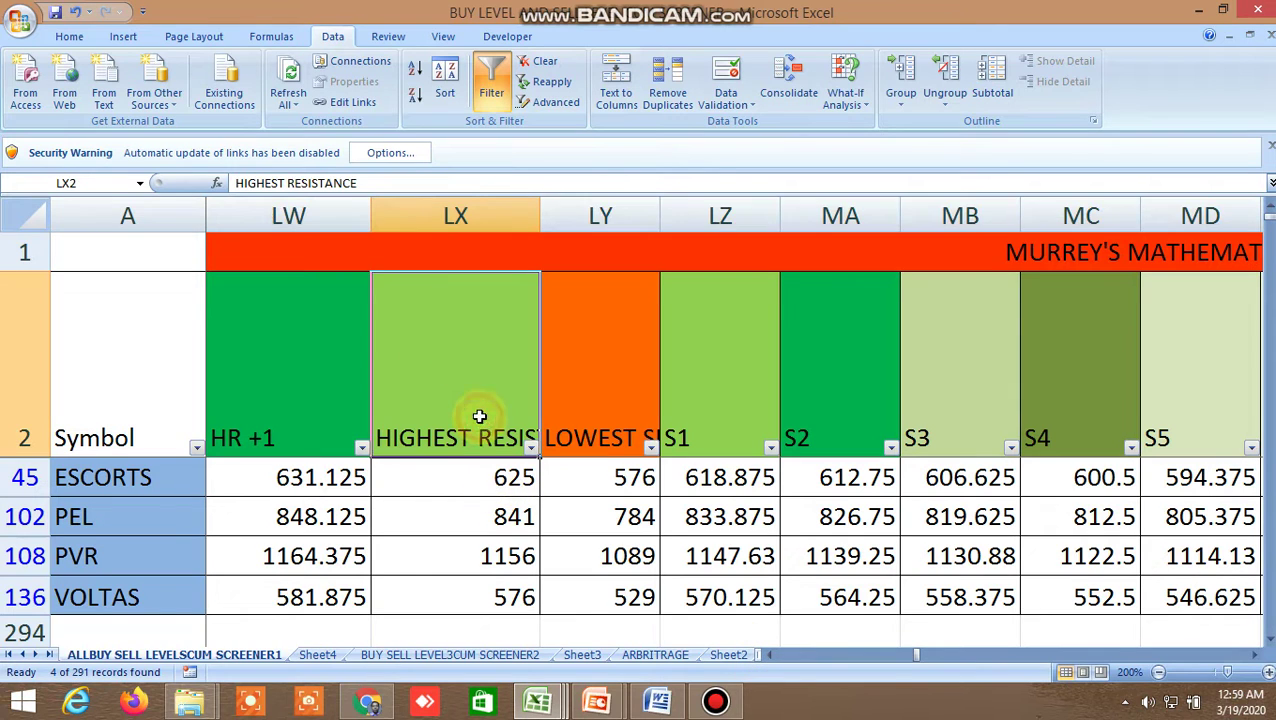
click(629, 395)
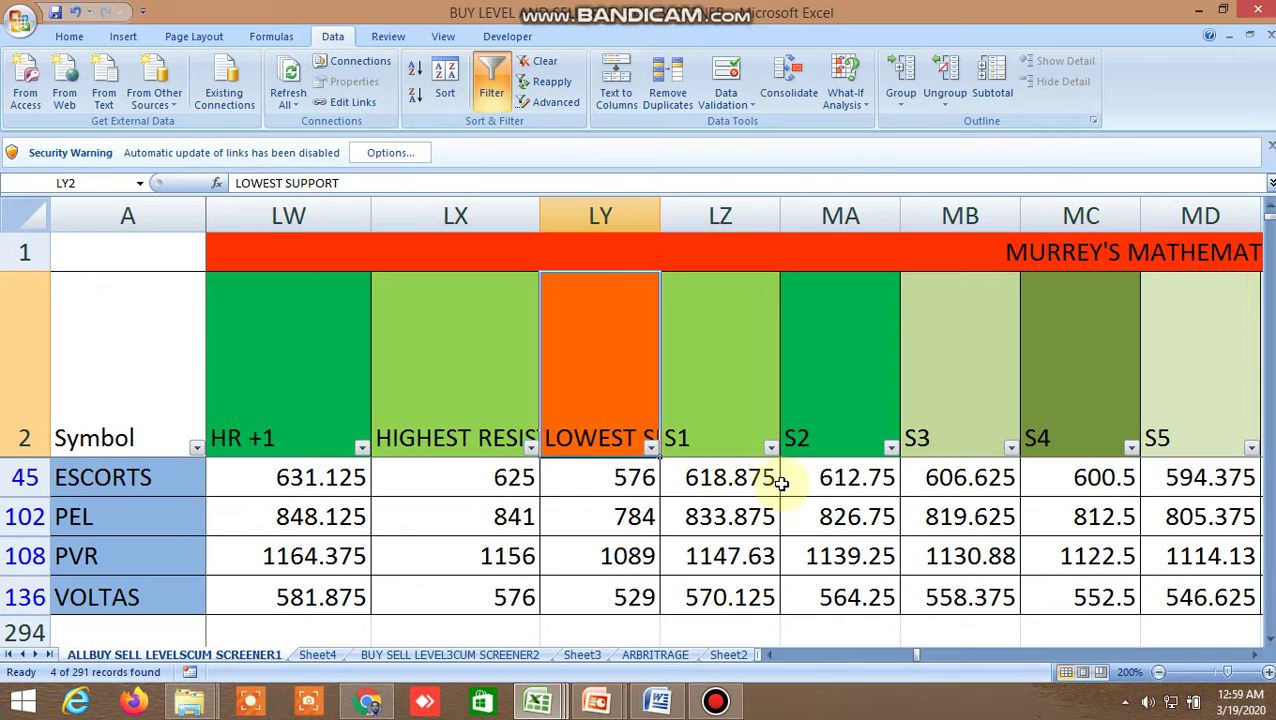
Examine the S2 to S18 support columns of the Murrey's mathematical level section for the filtered stocks.
click(1256, 655)
click(1256, 655)
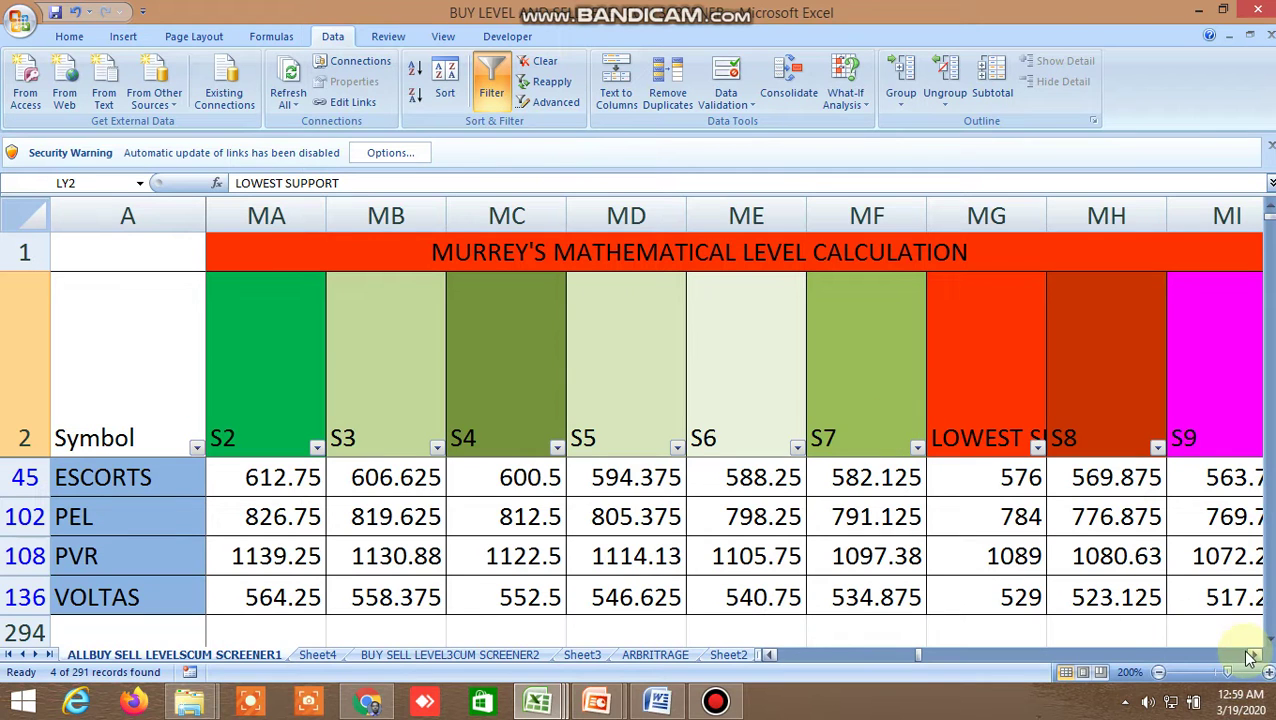
click(1252, 656)
click(1252, 656)
click(1252, 656)
click(1252, 656)
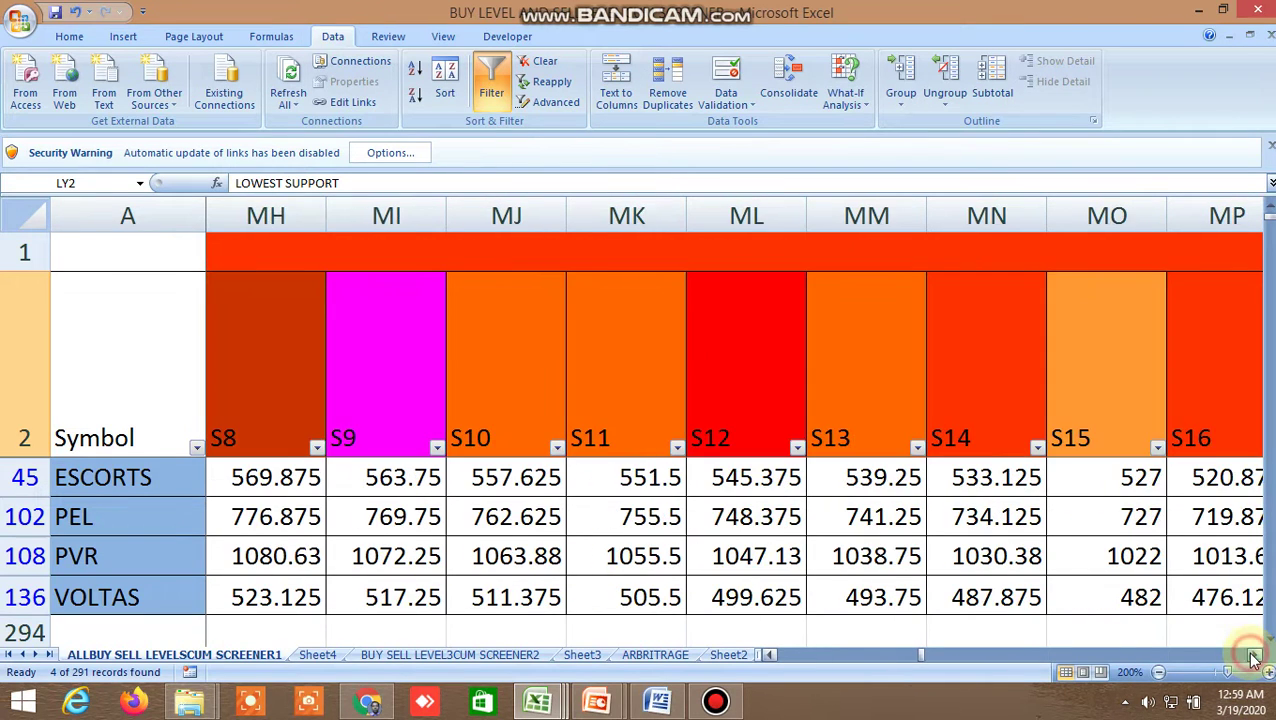
click(1252, 656)
click(1252, 656)
click(1252, 656)
click(1252, 656)
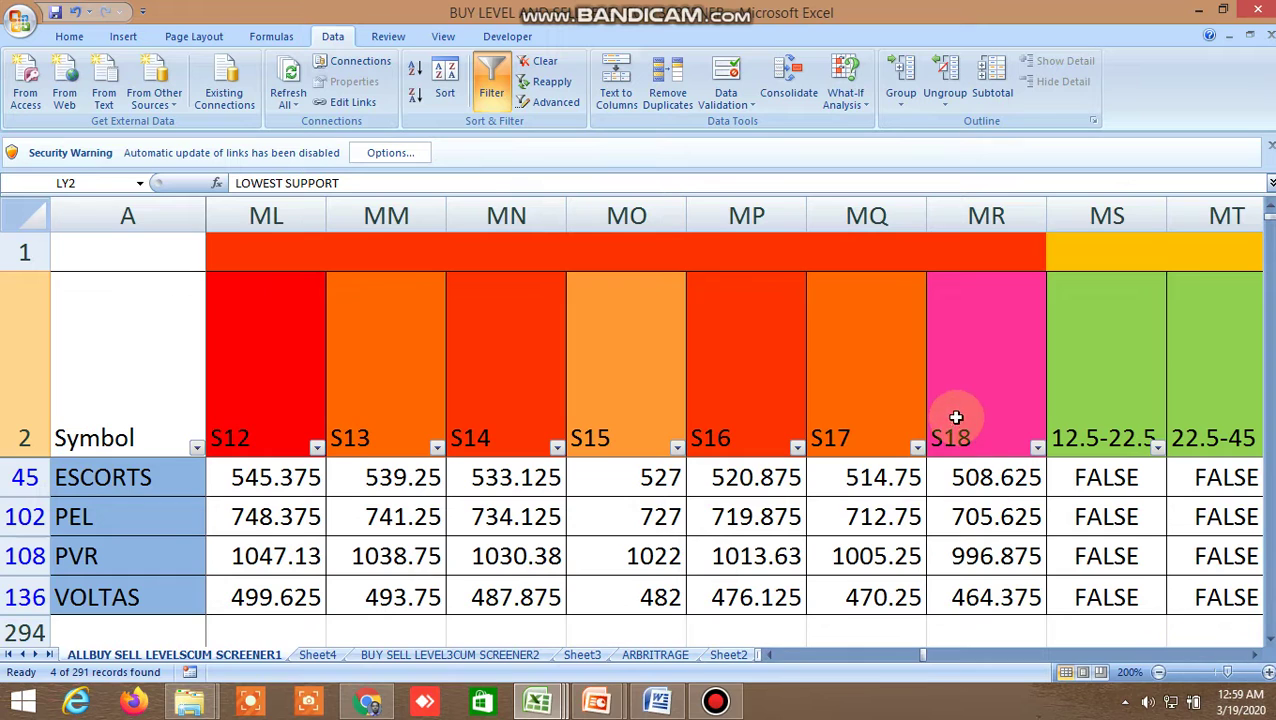
Review the Murrey's levels around S3 to S10 again and examine the remaining columns through TIME TO REVERSE W.R.T GUN SUPPORT.
mouse_move(925, 656)
mouse_down()
mouse_move(899, 657)
mouse_move(920, 660)
mouse_up()
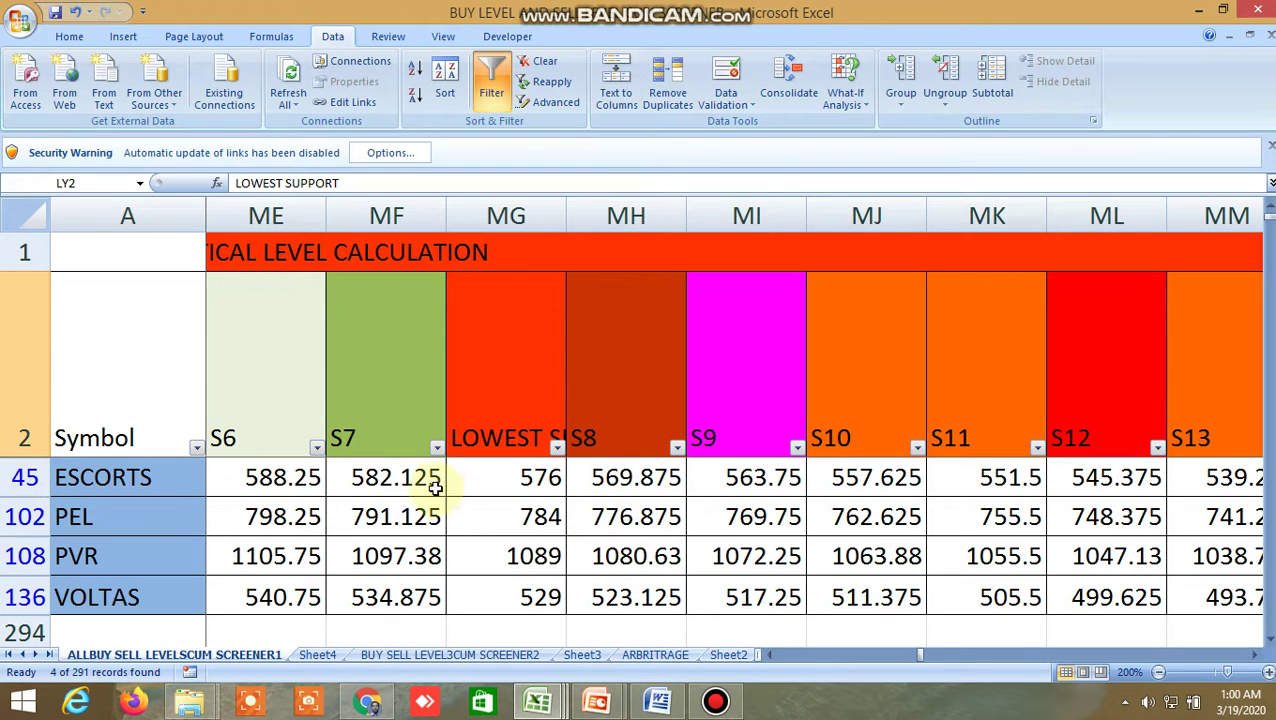
click(771, 655)
click(771, 655)
click(771, 655)
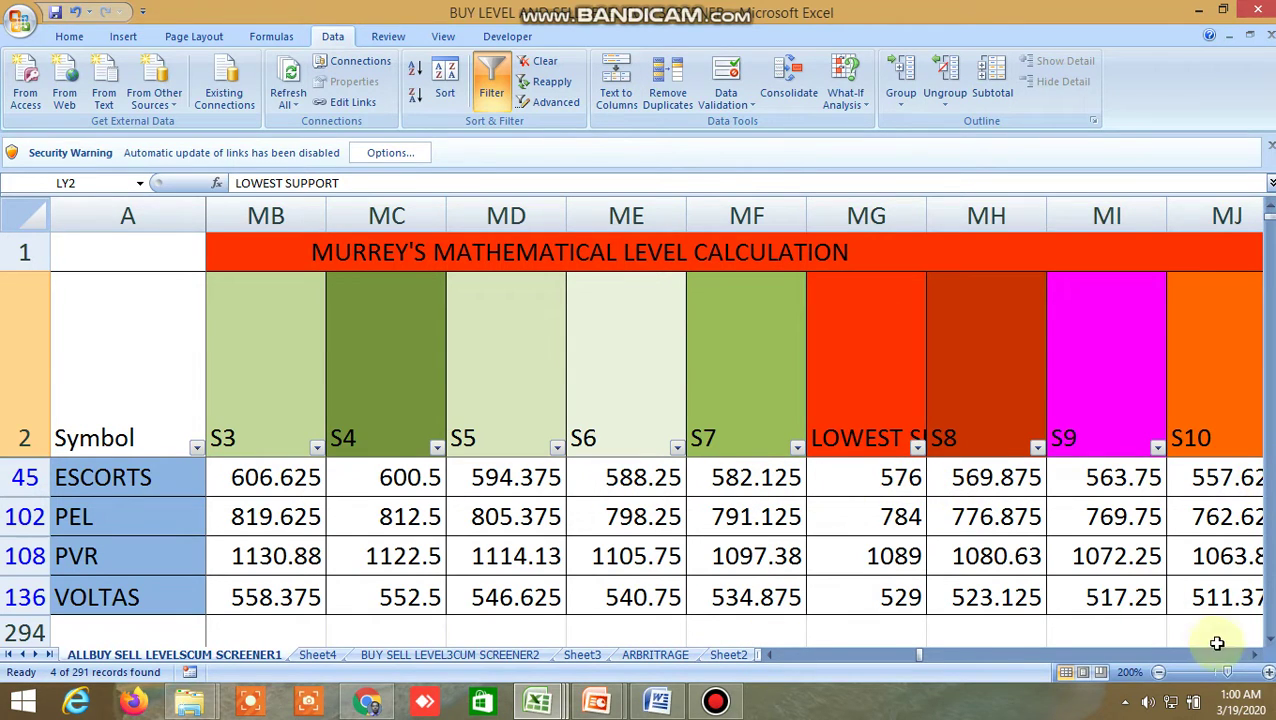
drag(1257, 656, 1257, 656)
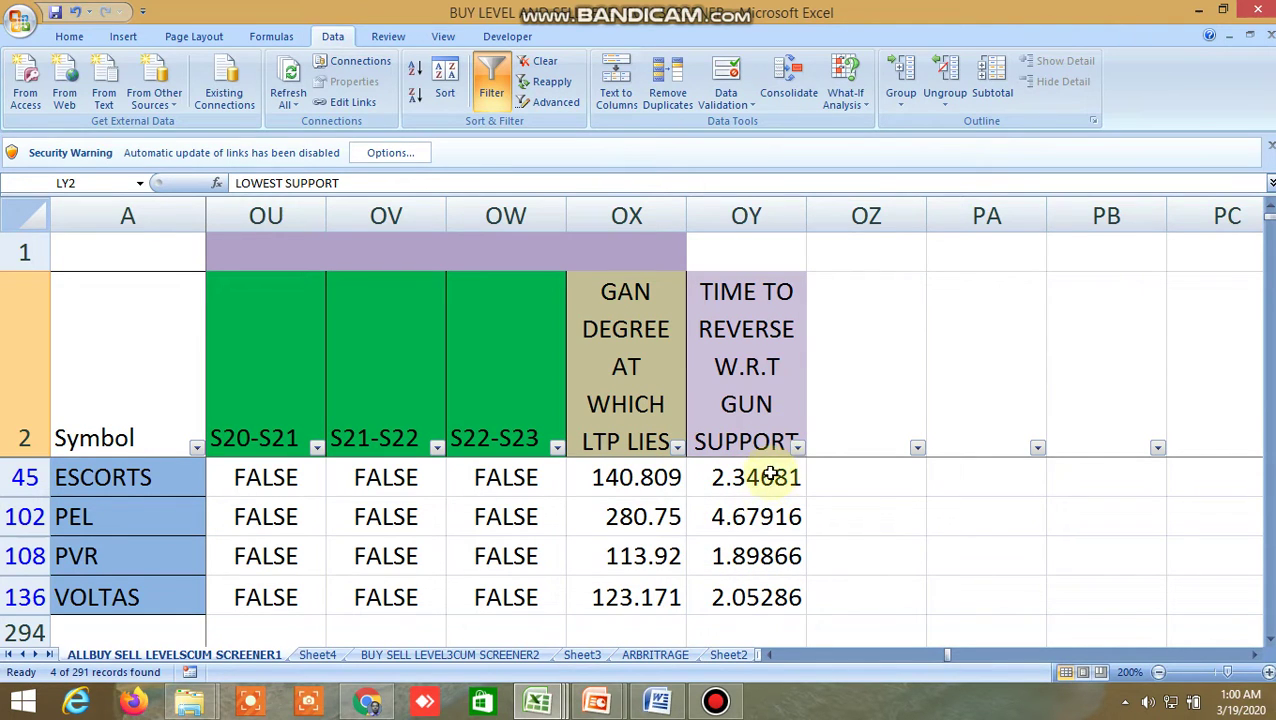
drag(949, 658, 785, 656)
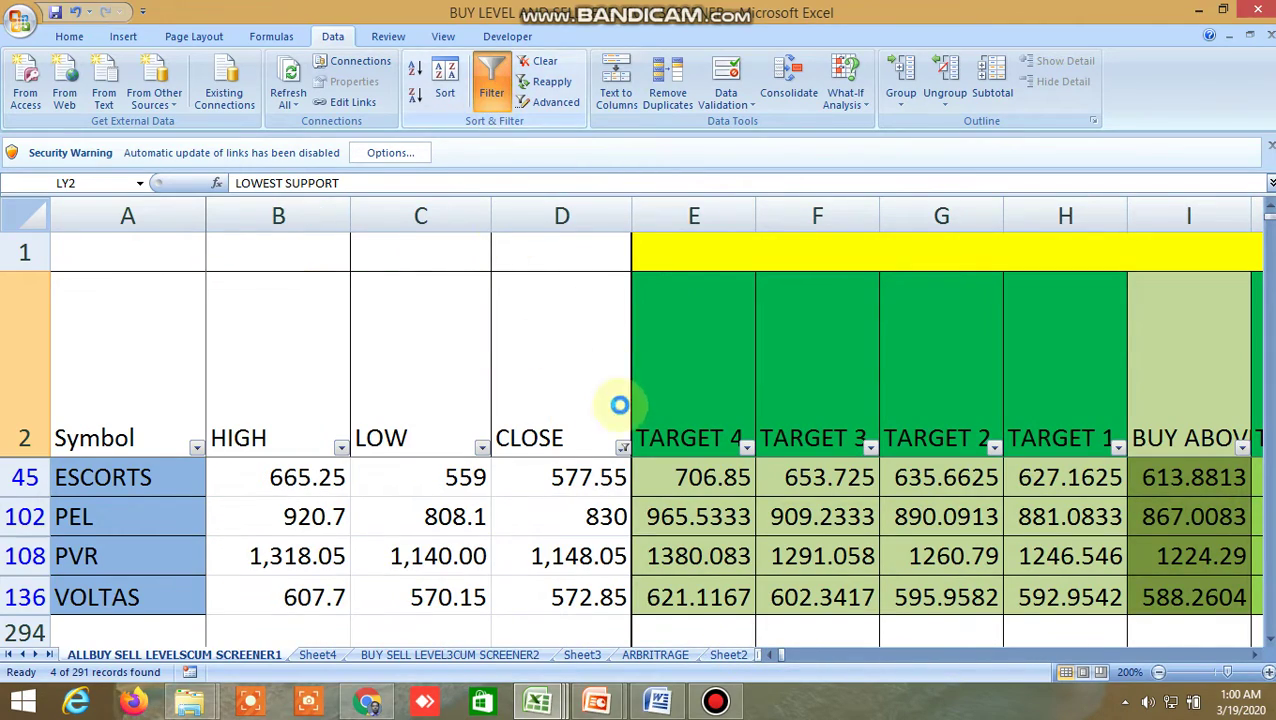
Remove the filter from the stock table and bring the NIFTY & BANKNIFTY rows into view.
key(ctrl+shift+l)
scroll(700, 540, down, 19)
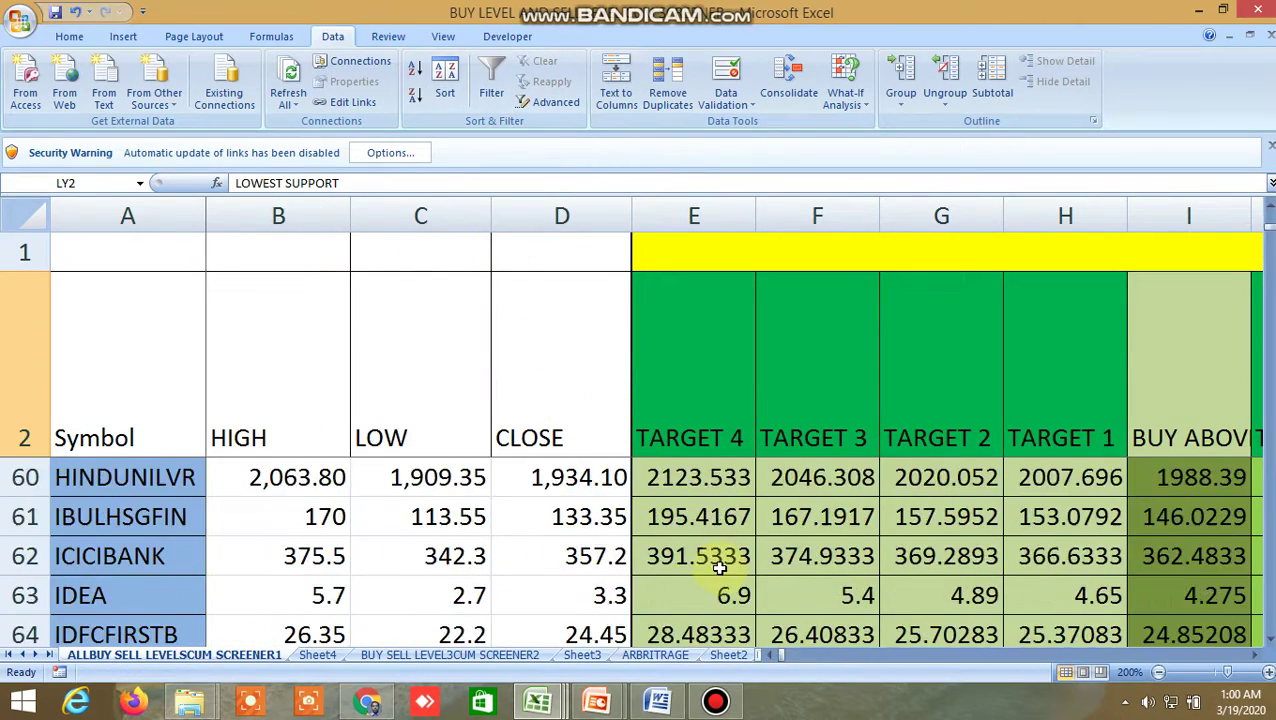
scroll(719, 567, down, 20)
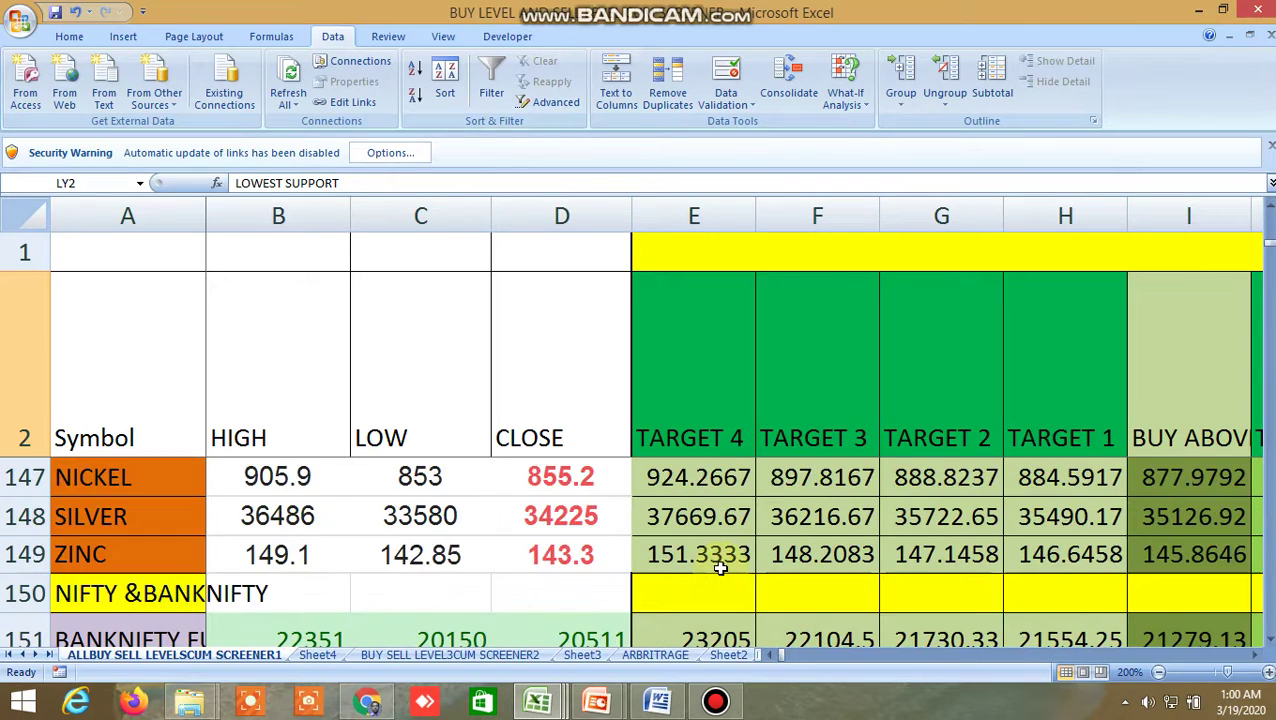
scroll(720, 567, down, 1)
scroll(720, 567, down, 1)
scroll(720, 567, up, 1)
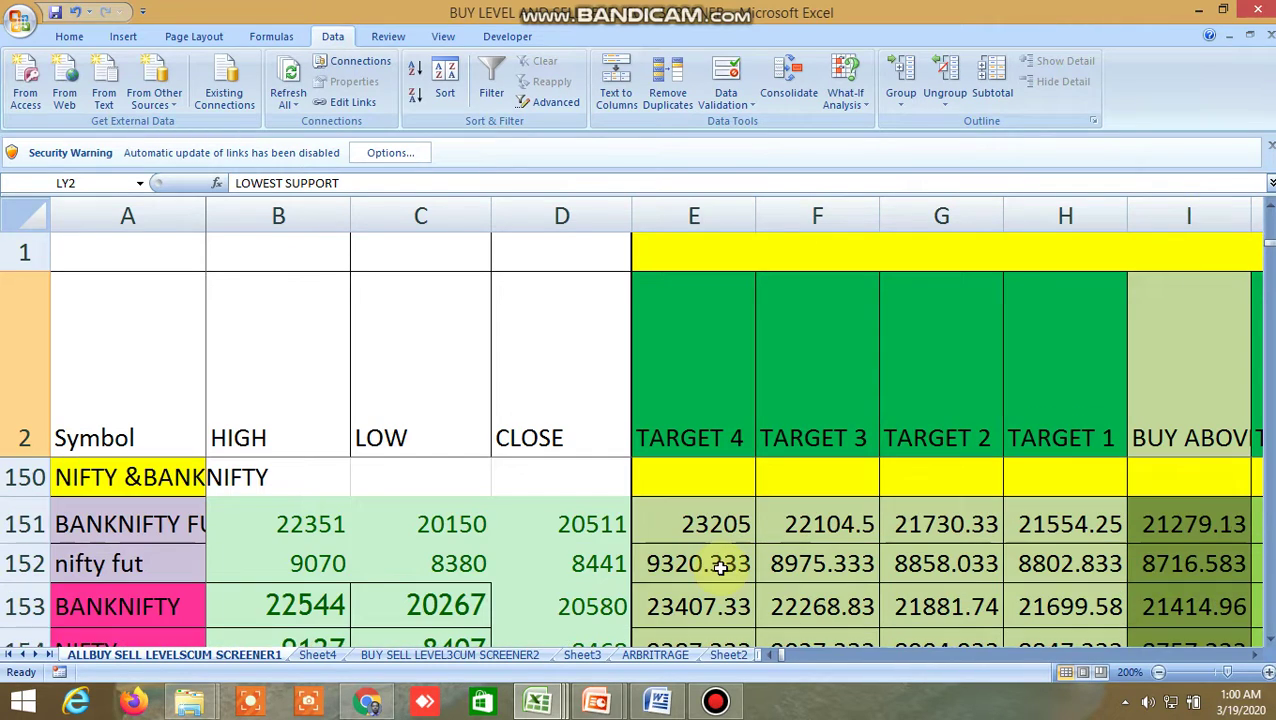
click(1270, 641)
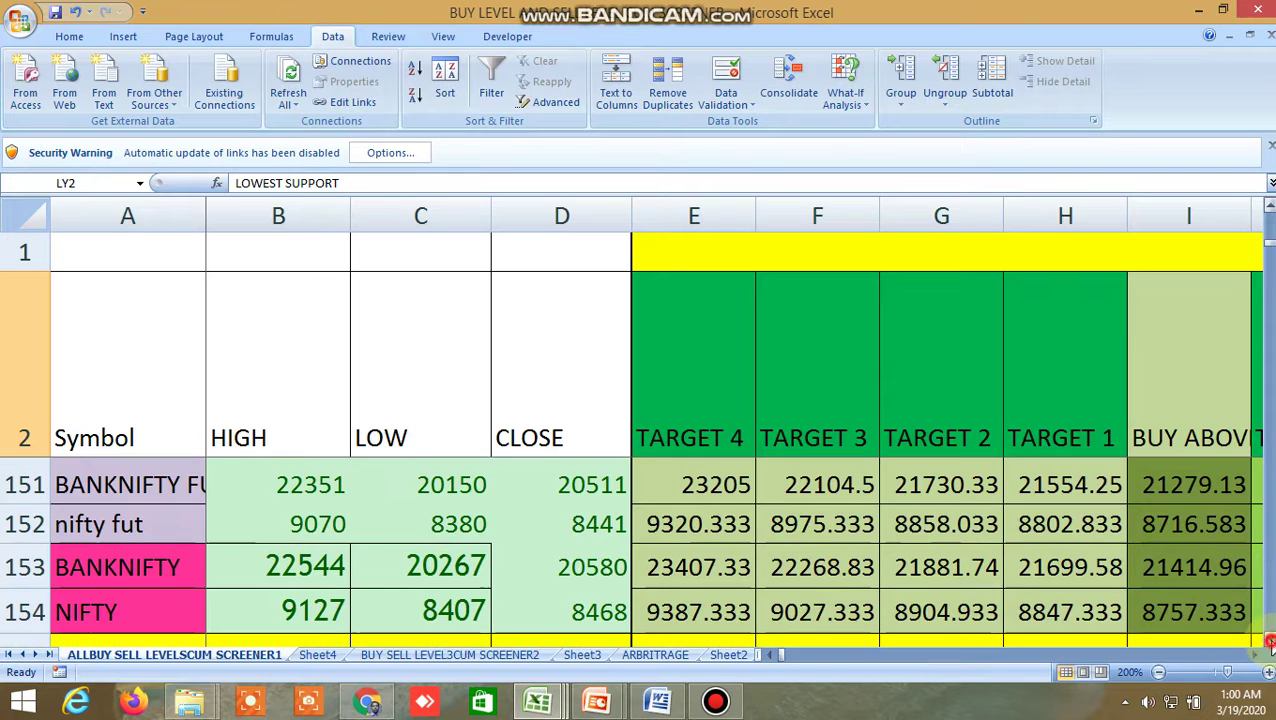
Examine the NIFTY and BANKNIFTY rows, and the COMMODITY rows from ALUMINIUM to LEAD, across all indicator columns.
drag(1256, 664, 1258, 664)
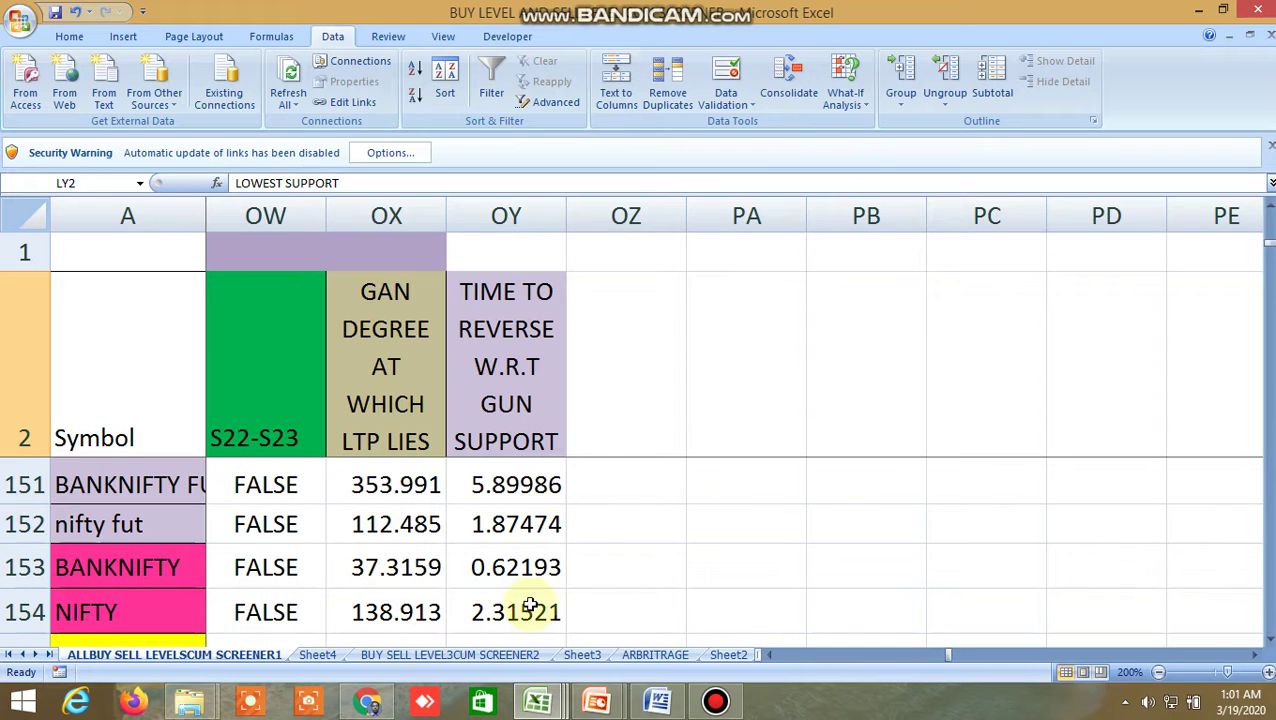
drag(951, 655, 785, 658)
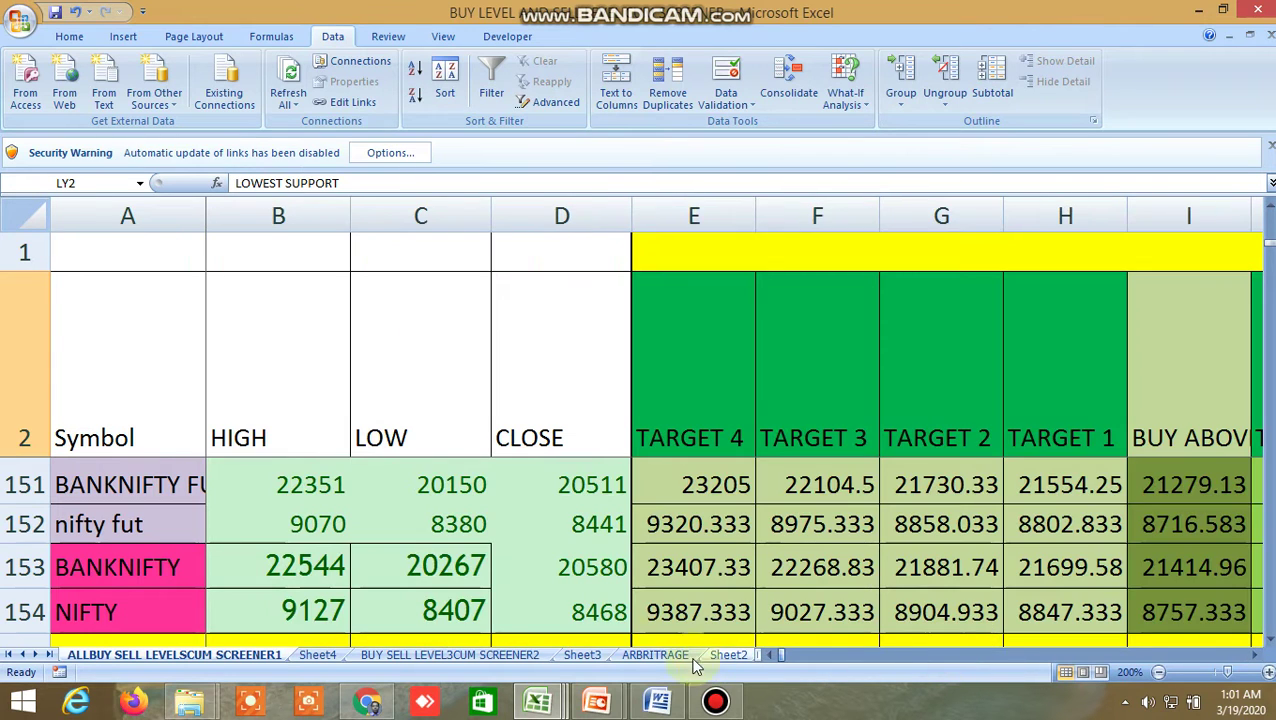
scroll(588, 632, up, 3)
scroll(588, 632, up, 1)
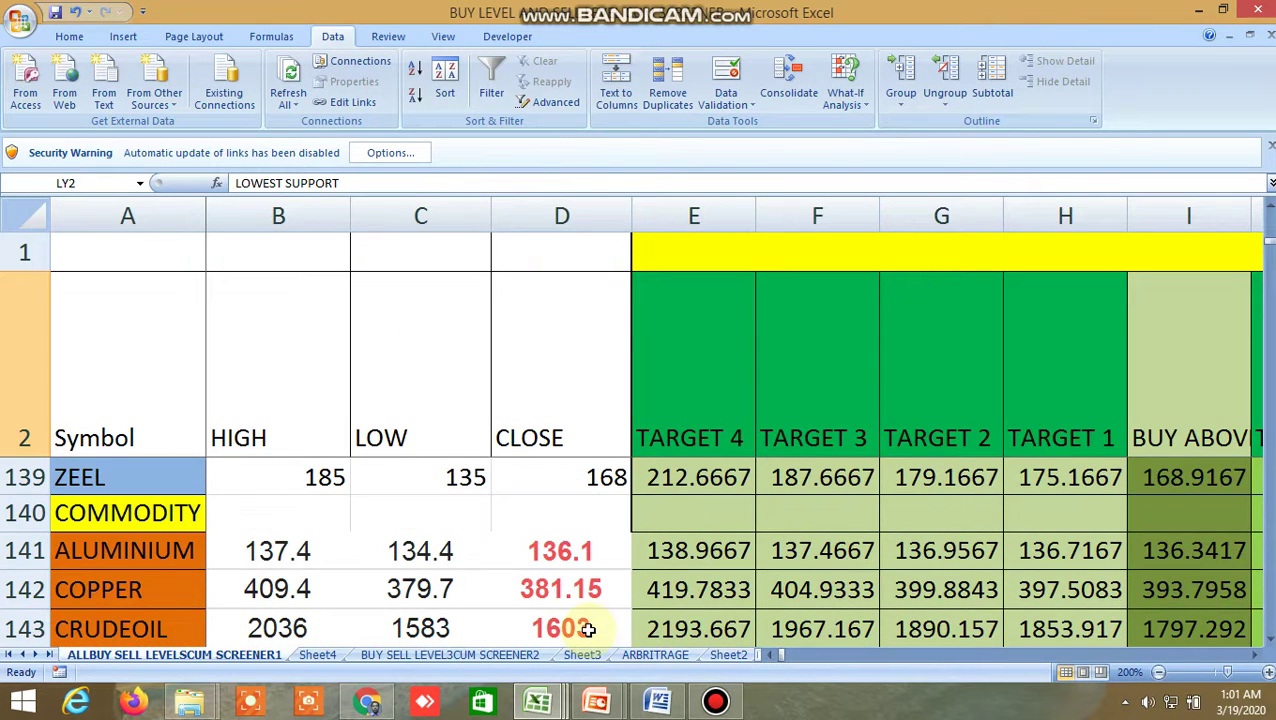
drag(1269, 640, 1256, 662)
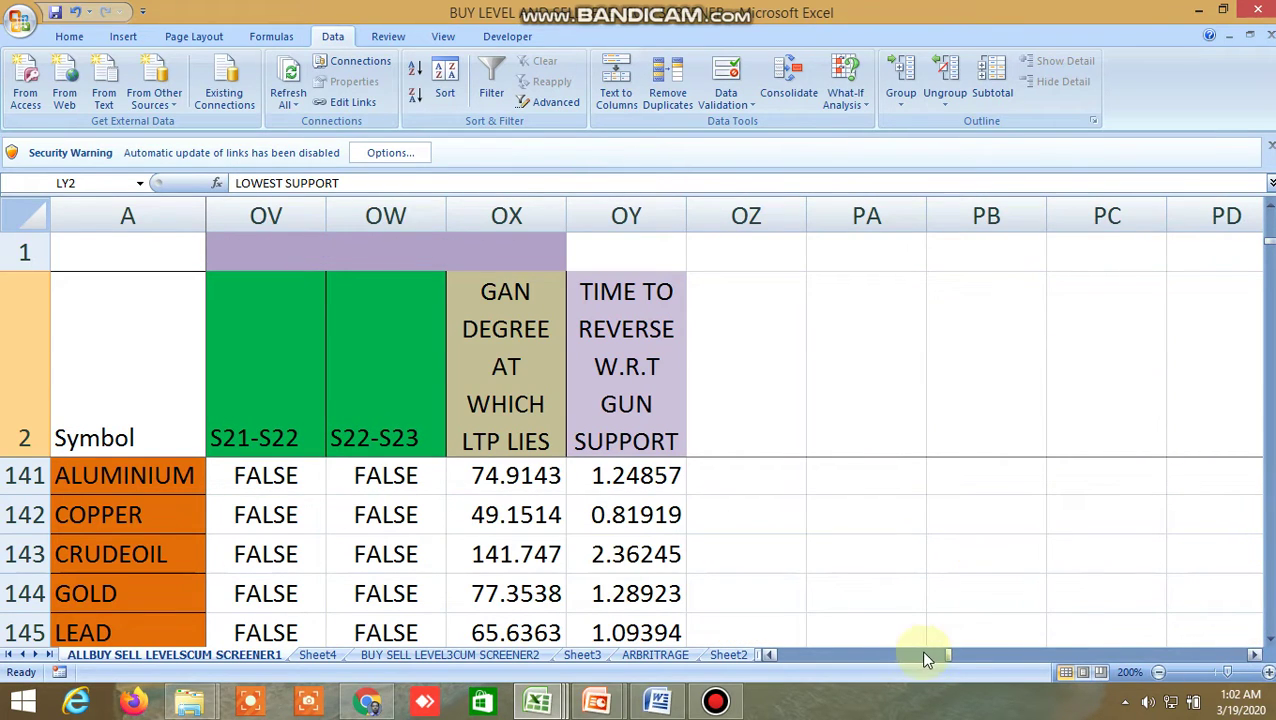
drag(948, 657, 755, 656)
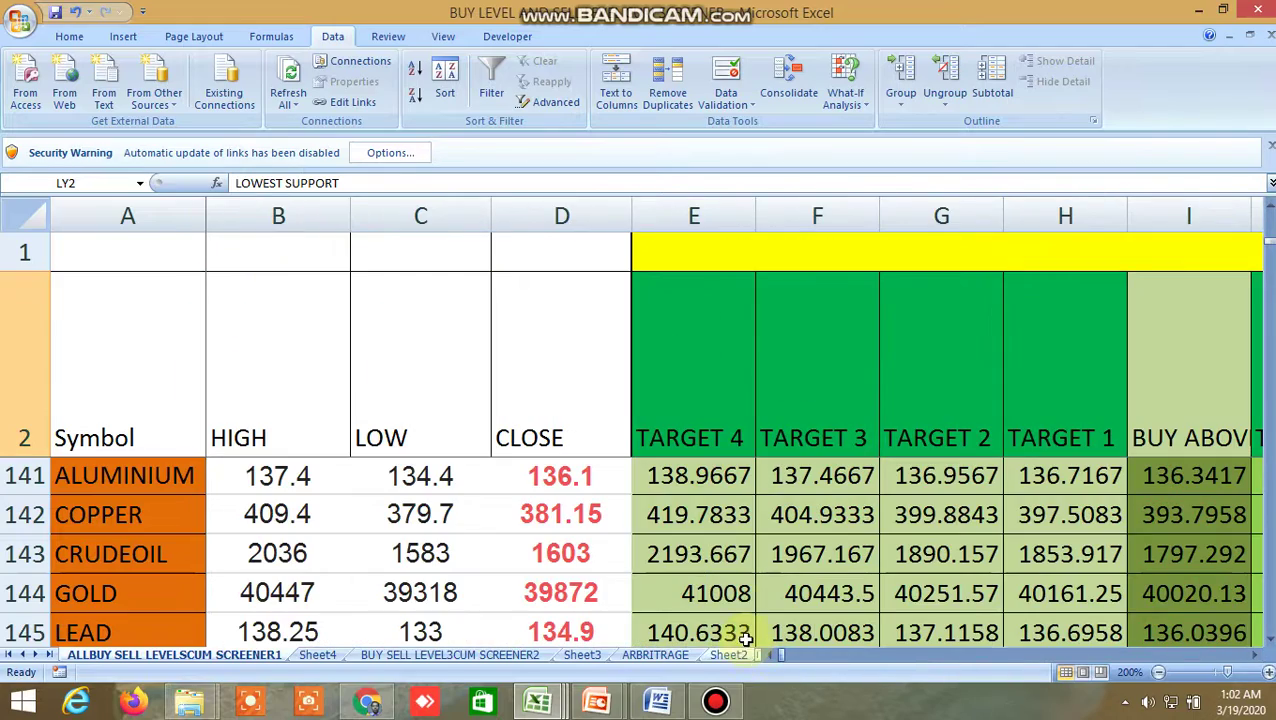
Examine the LEAD to ZINC commodity rows across all indicator columns, and the stock rows starting at ADANIENT.
scroll(733, 598, down, 2)
scroll(733, 598, up, 1)
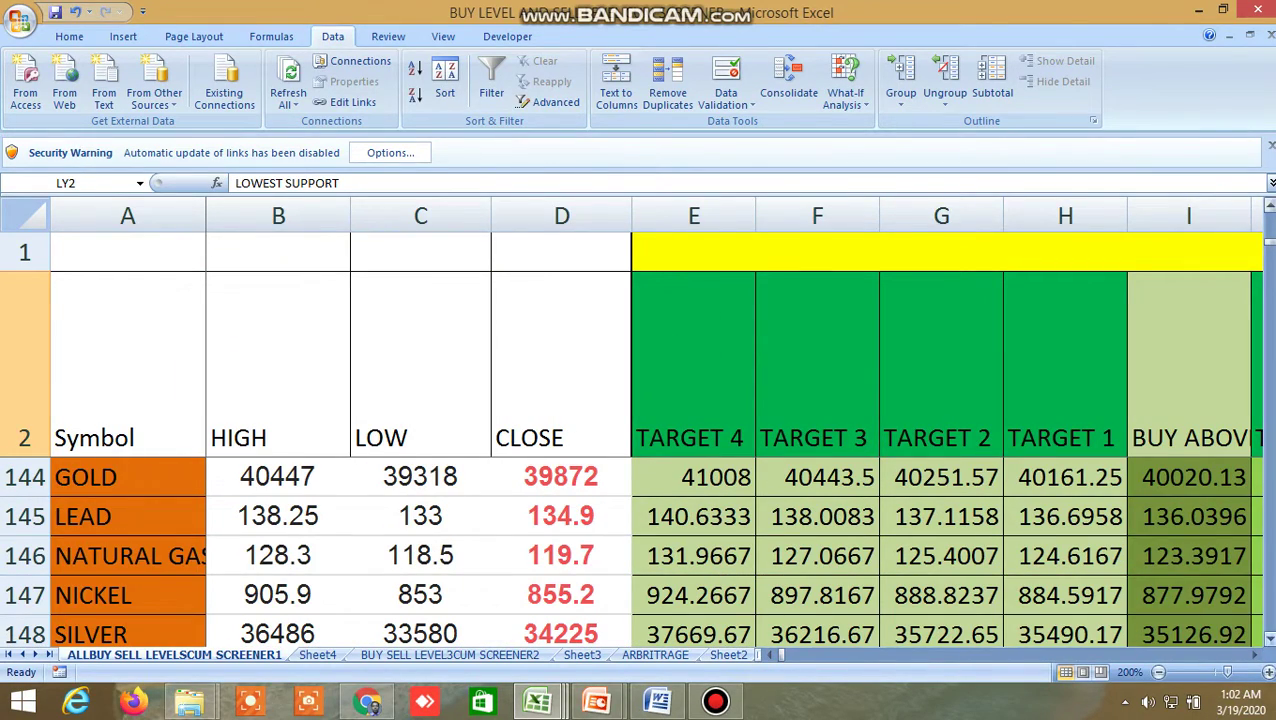
click(1269, 641)
drag(1262, 664, 1262, 664)
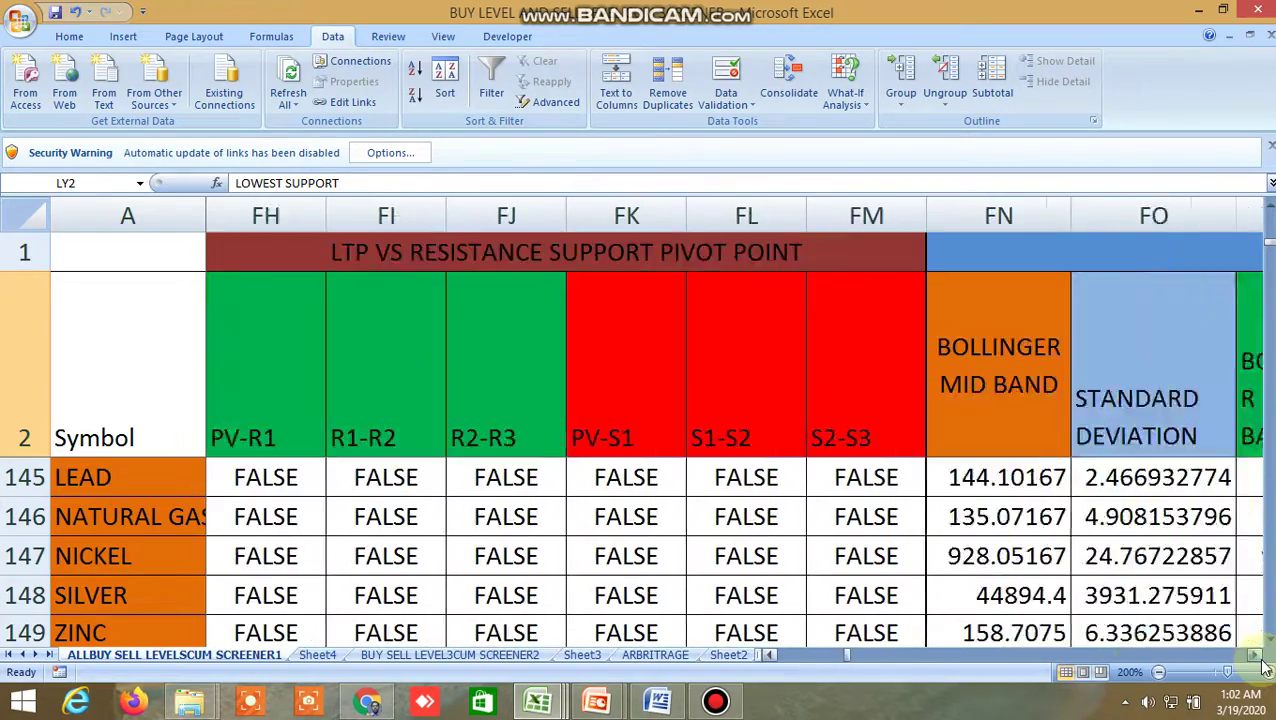
drag(1262, 664, 1264, 668)
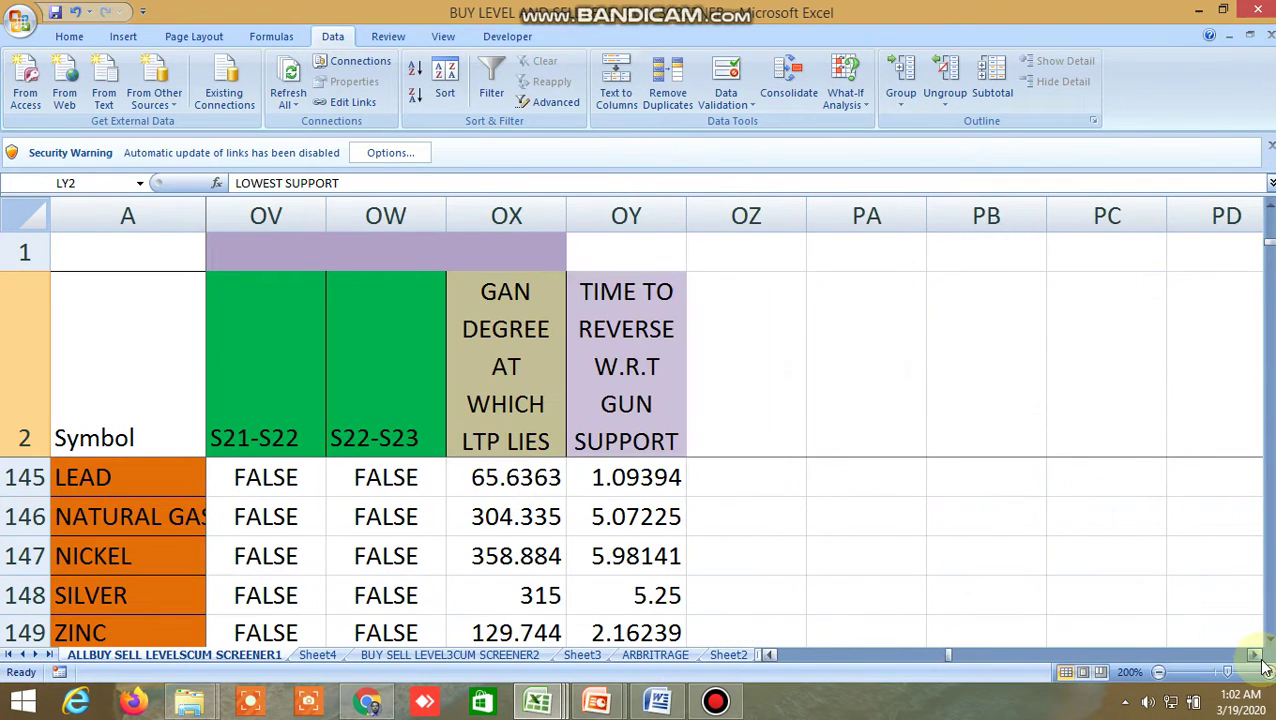
drag(941, 658, 730, 668)
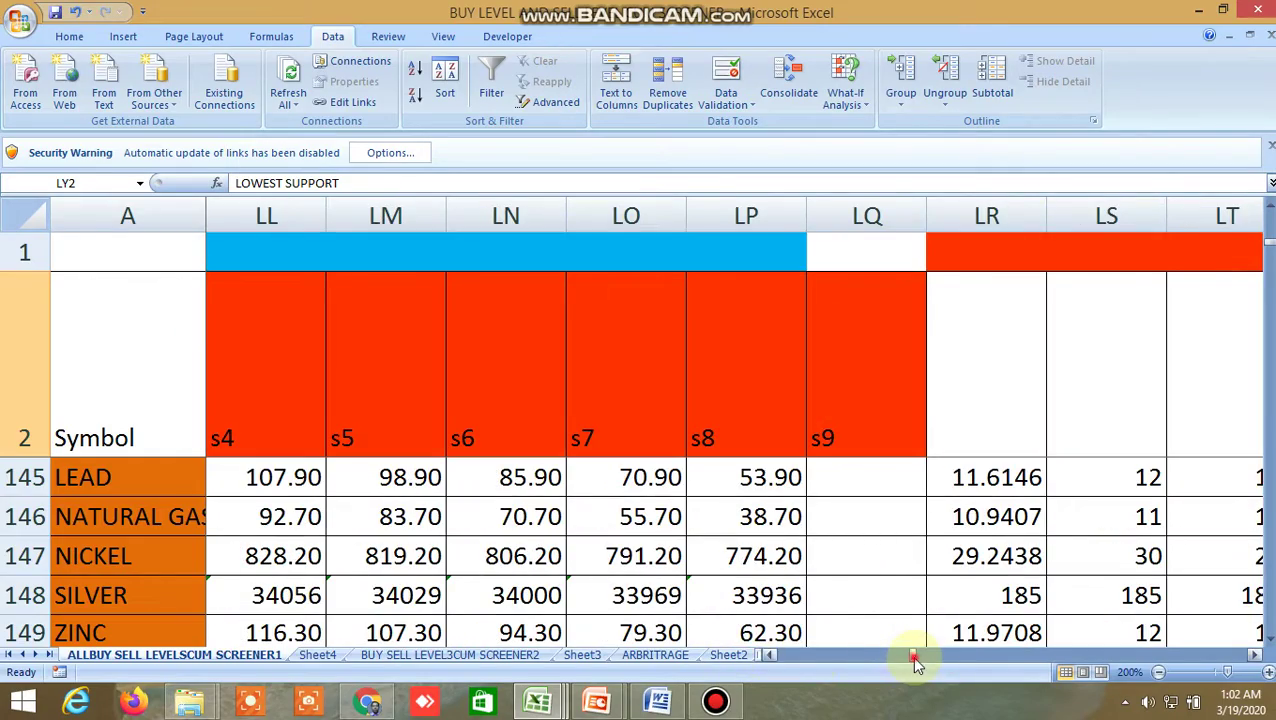
drag(916, 660, 740, 658)
scroll(565, 588, down, 4)
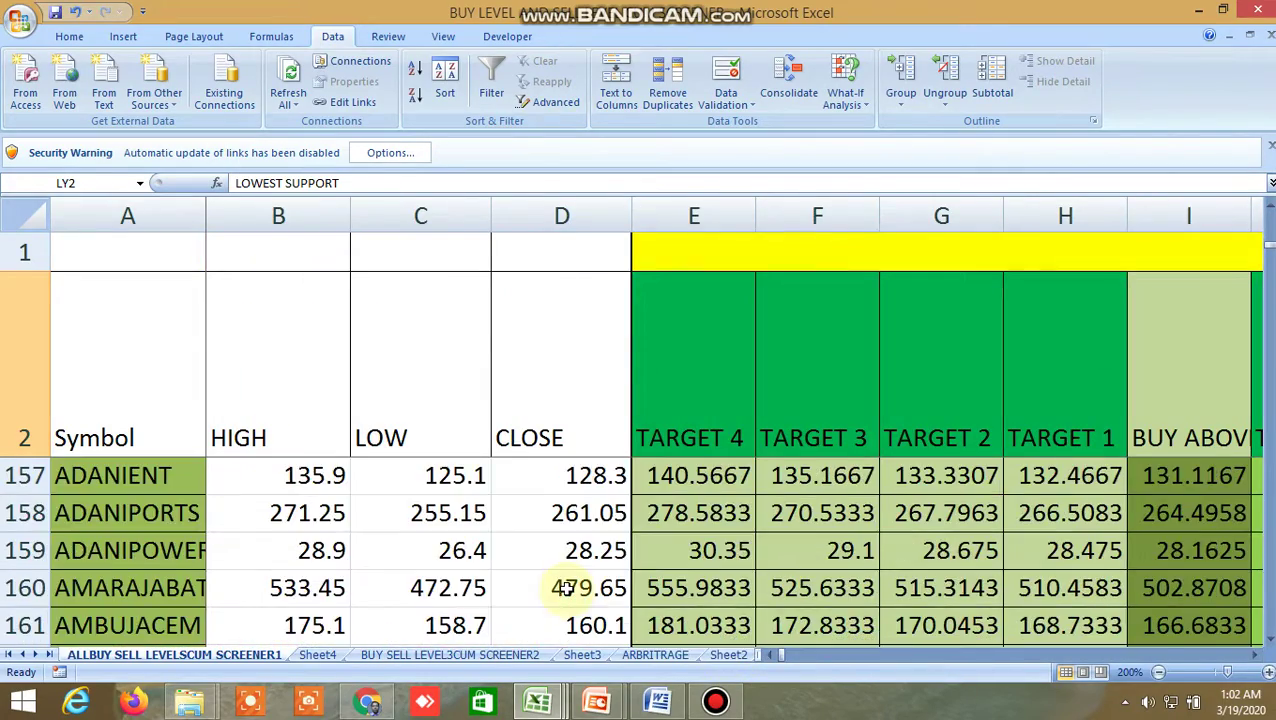
scroll(565, 588, up, 2)
scroll(565, 588, down, 2)
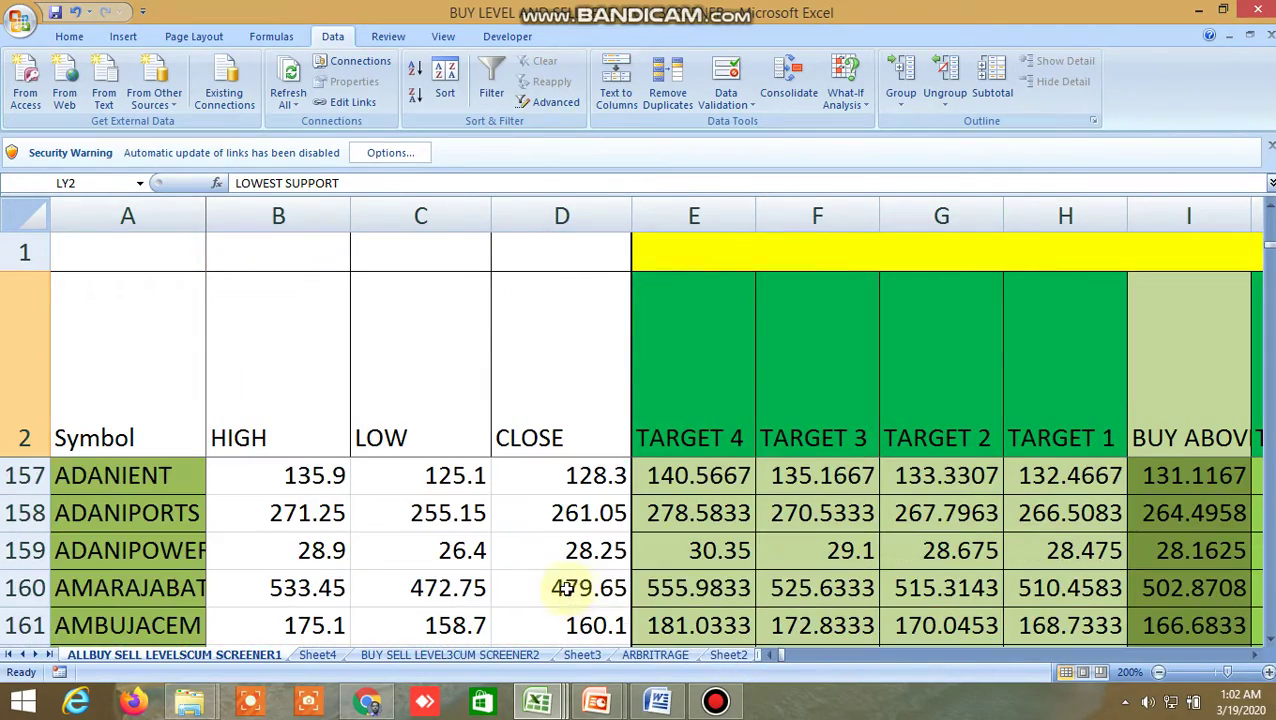
Open the INSIDE THE BAR WITH NR7 sheet and look through its stock rows from the commodities back to MARICO.
click(728, 655)
key(ctrl+Page_Down)
key(ctrl+Page_Down)
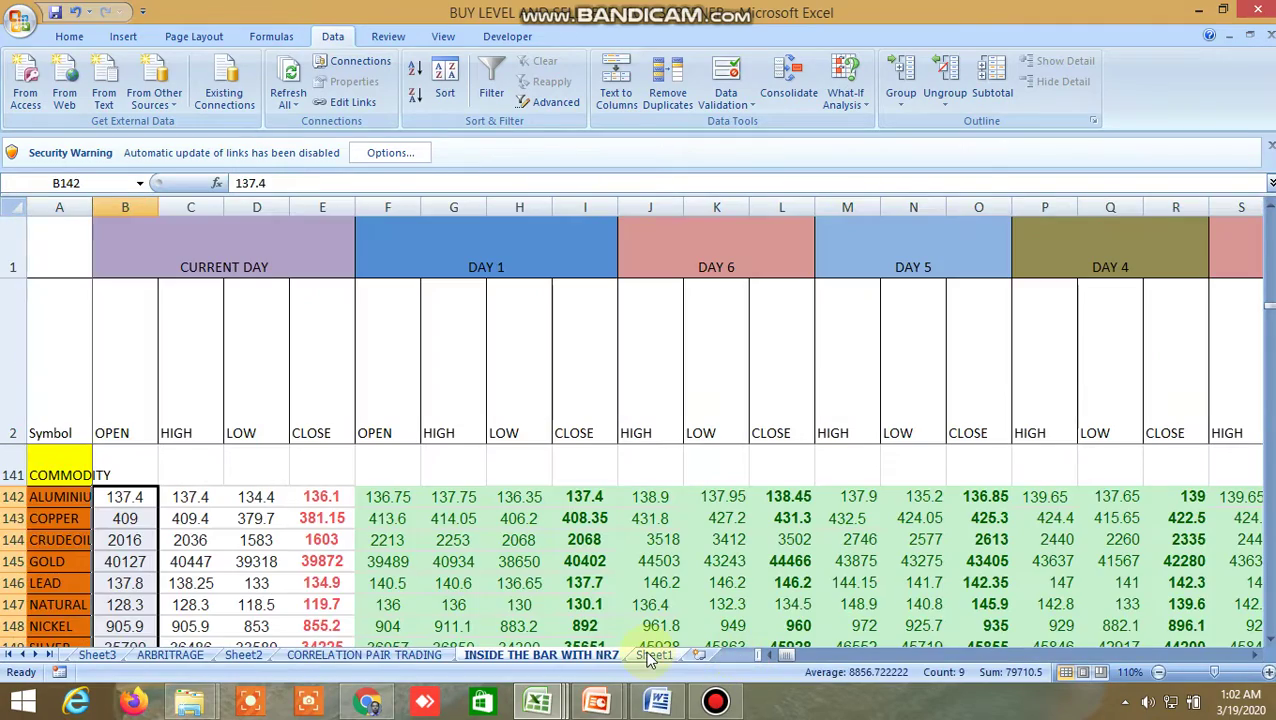
scroll(815, 585, up, 19)
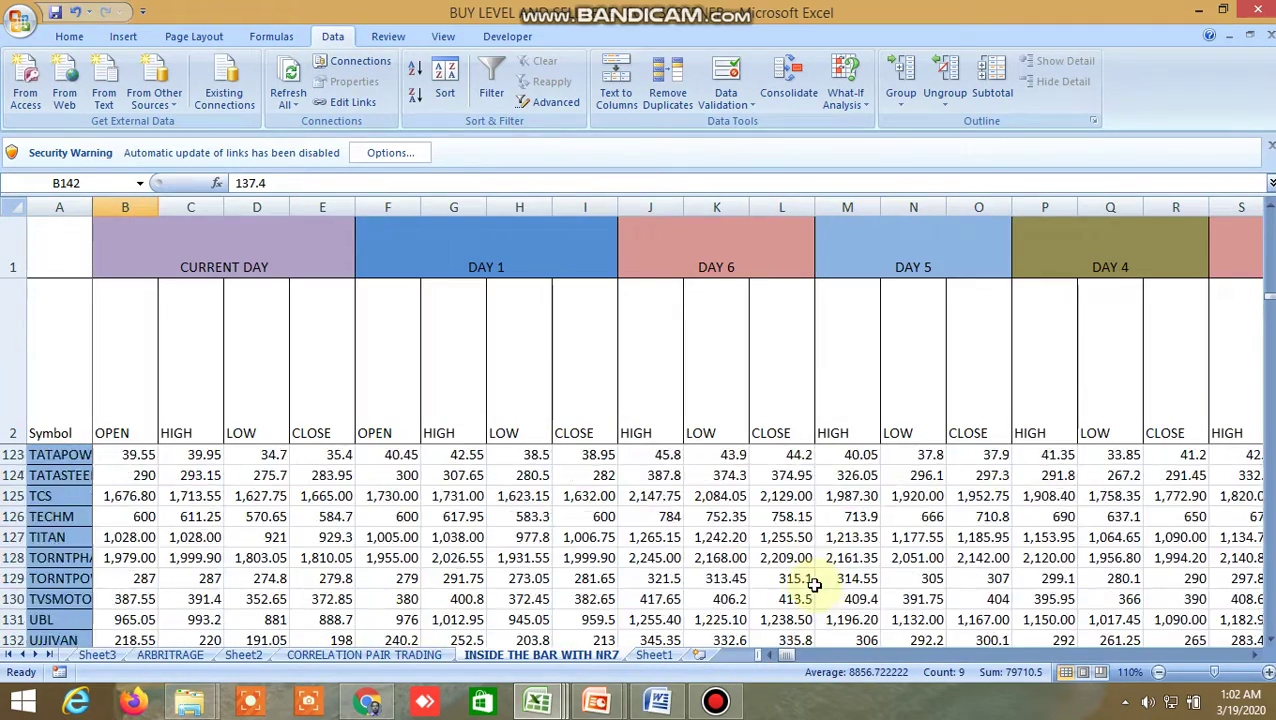
click(825, 578)
right_click(825, 578)
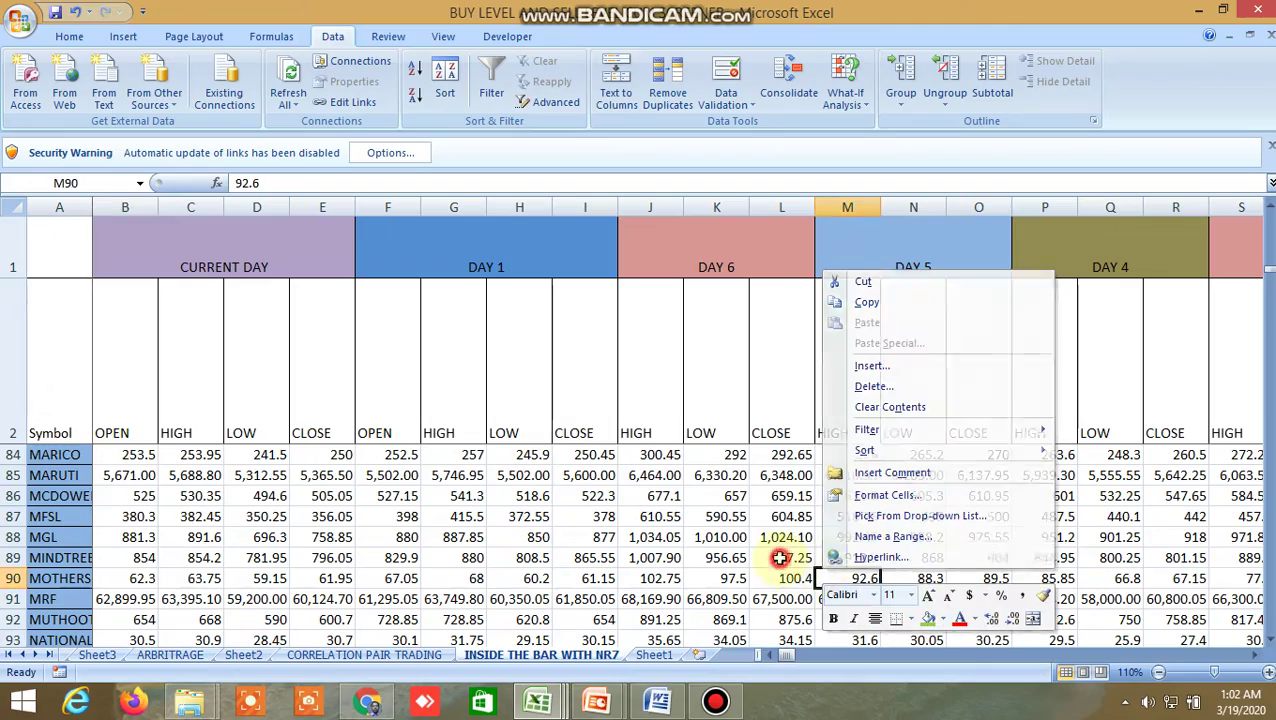
click(795, 678)
Examine the PIVOT POINT 1 DAYS, CPR and FIBONACCI LEVELS BASED ON DAILY VOLATILITY EQUITY STOCKS columns.
drag(787, 657, 1216, 692)
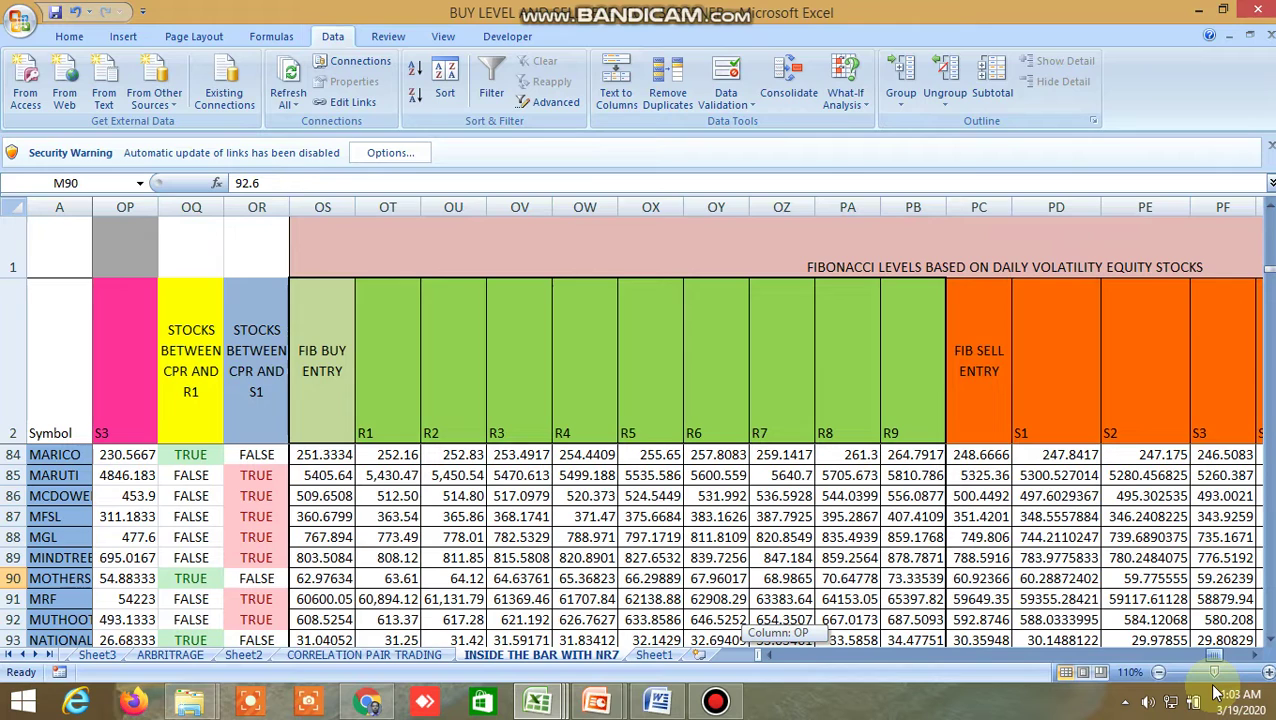
drag(1212, 681, 1208, 678)
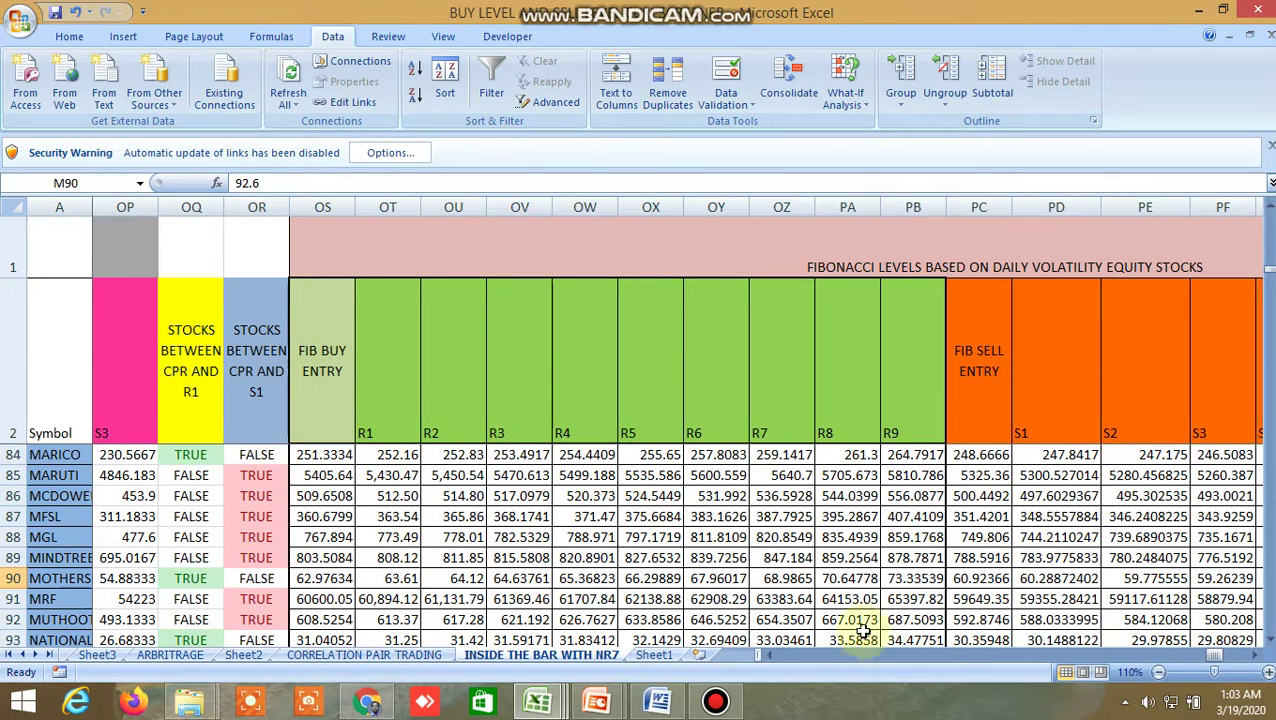
drag(1257, 661, 1257, 661)
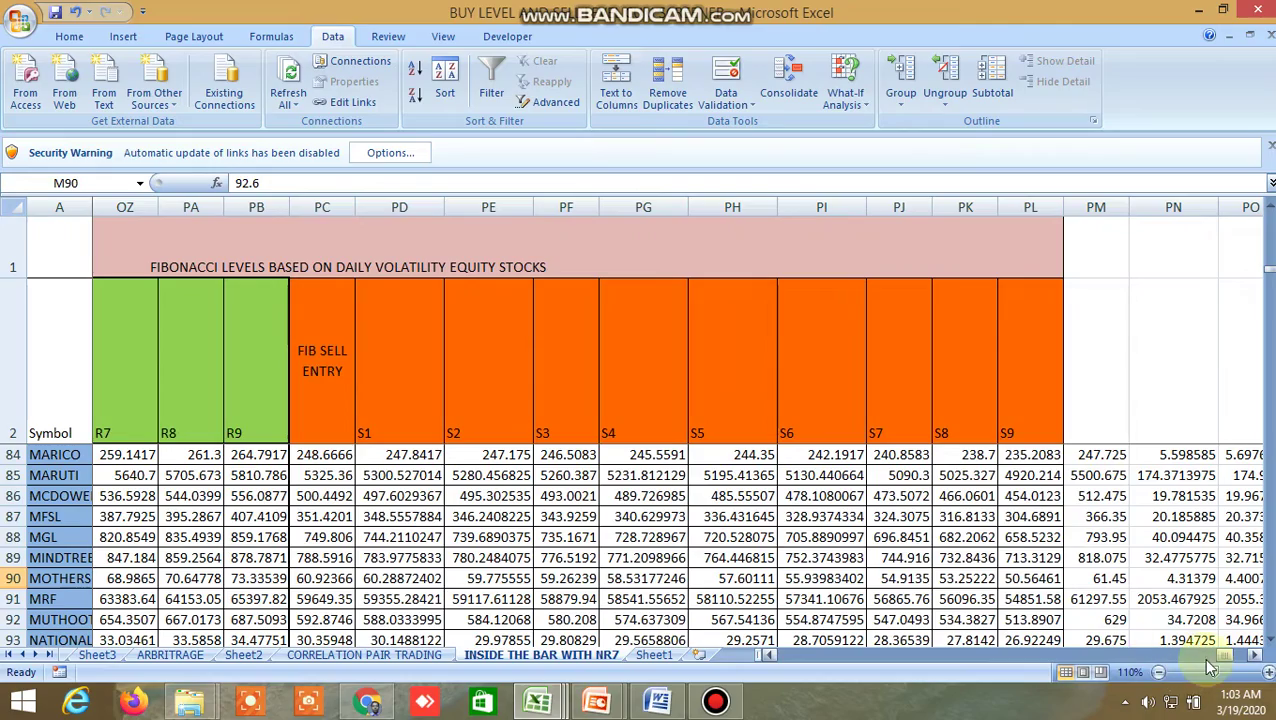
mouse_move(1226, 655)
mouse_down()
mouse_move(1185, 656)
mouse_move(1210, 656)
mouse_up()
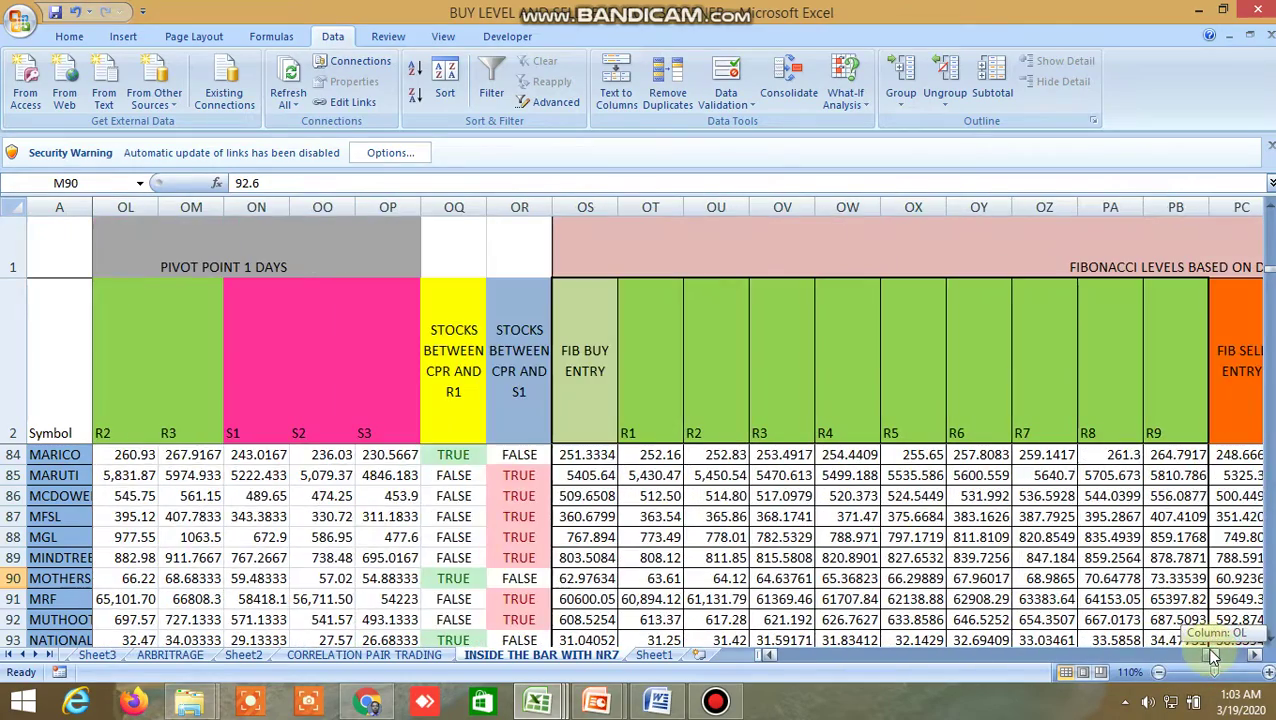
scroll(942, 558, down, 18)
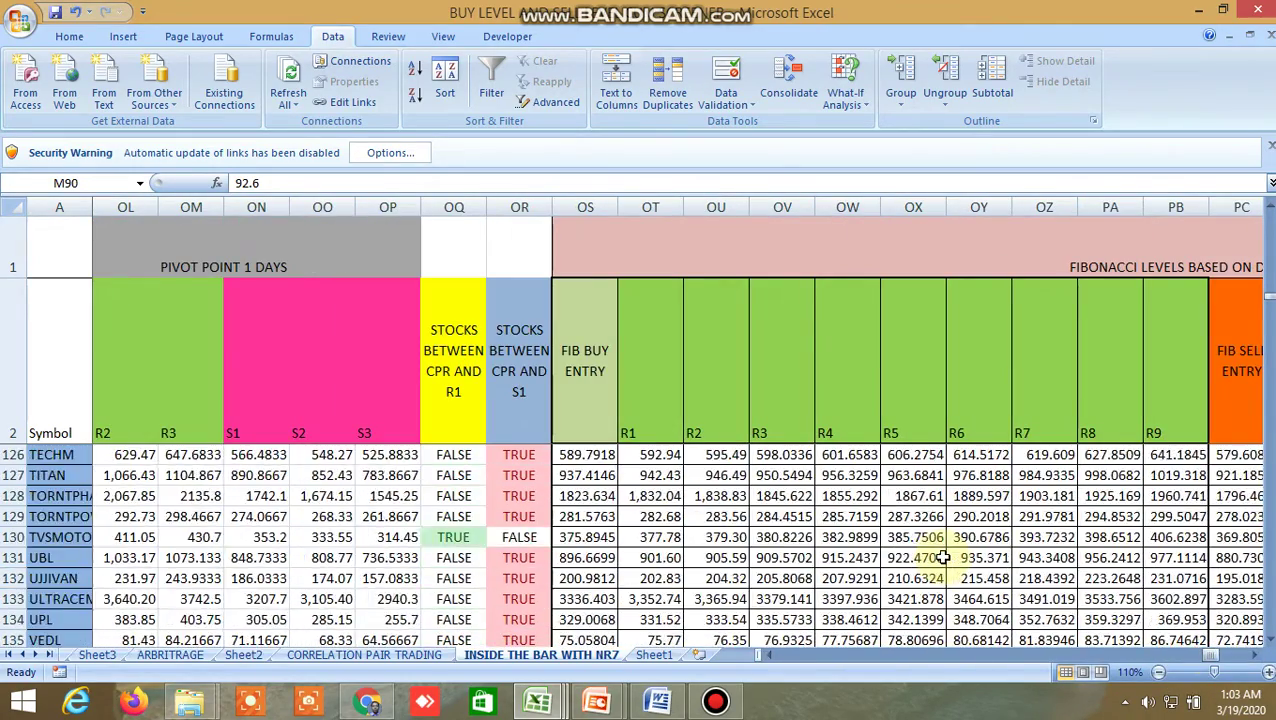
Examine the Fibonacci levels and daily volatility columns for the commodity, NIFTY and BANKNIFTY rows, up to the GAN ANGLE CALCULATION columns.
scroll(942, 558, down, 3)
scroll(942, 558, up, 2)
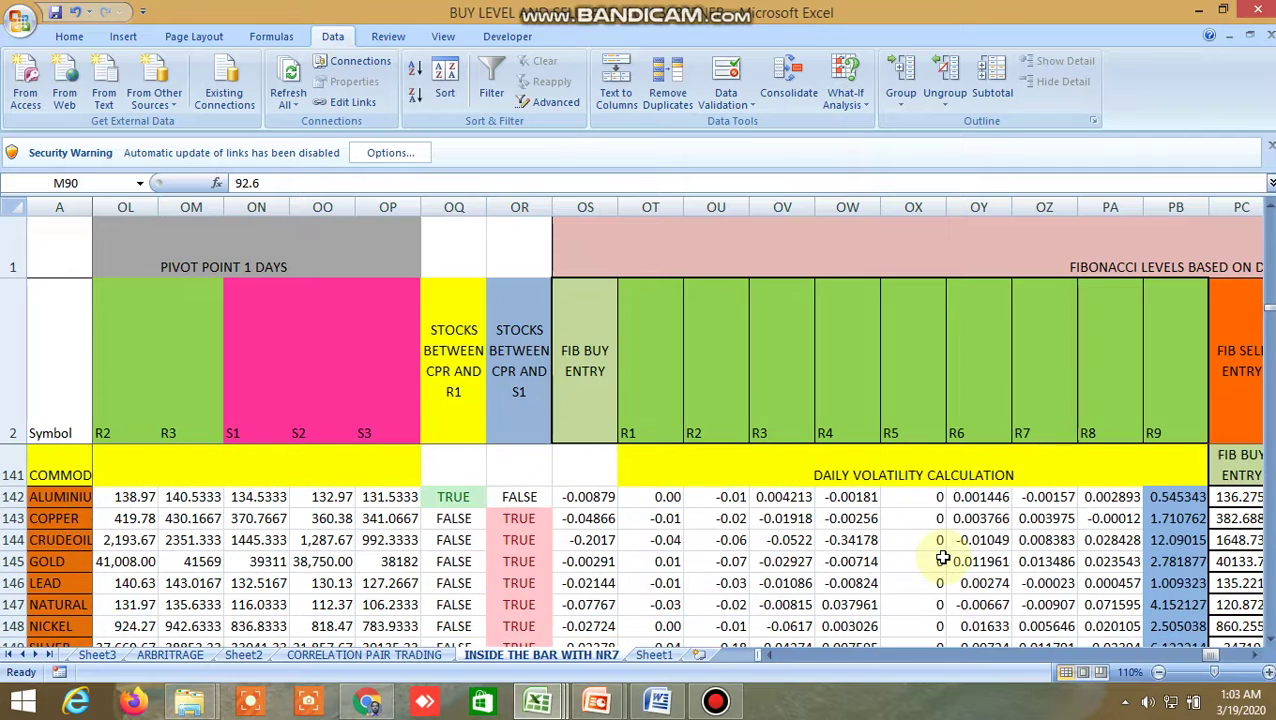
drag(1258, 656, 1262, 663)
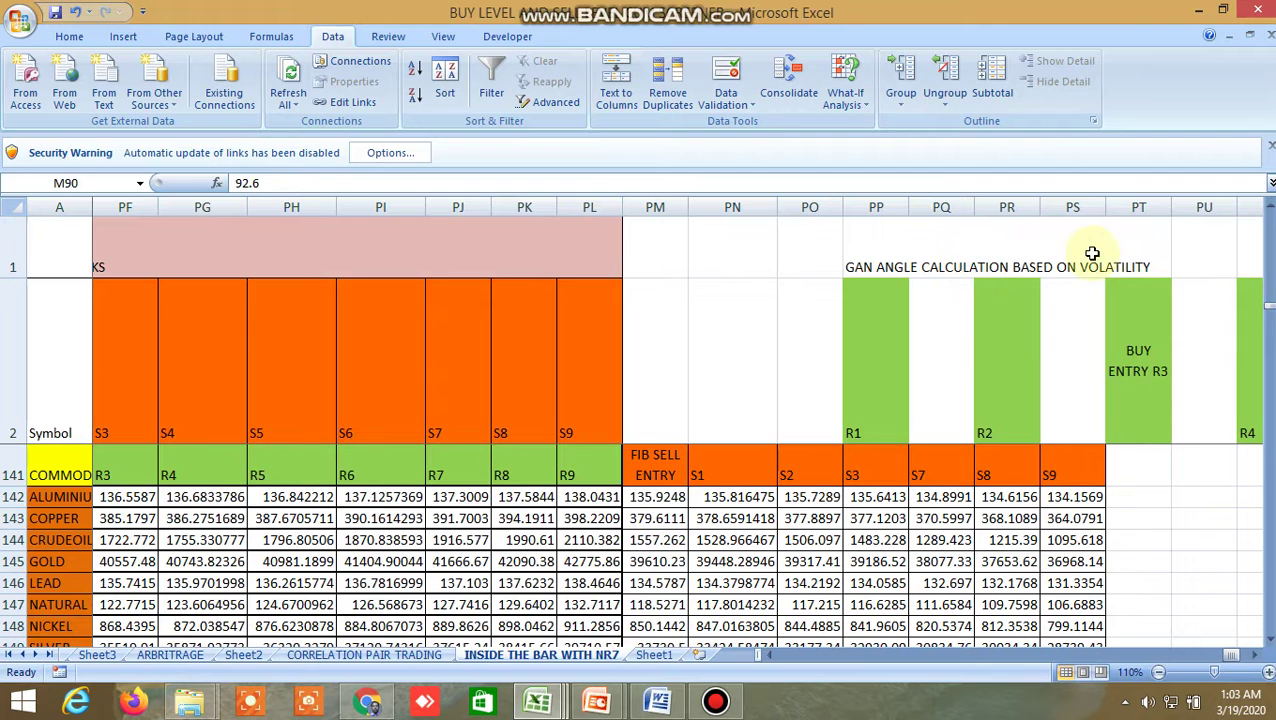
drag(1234, 660, 1226, 662)
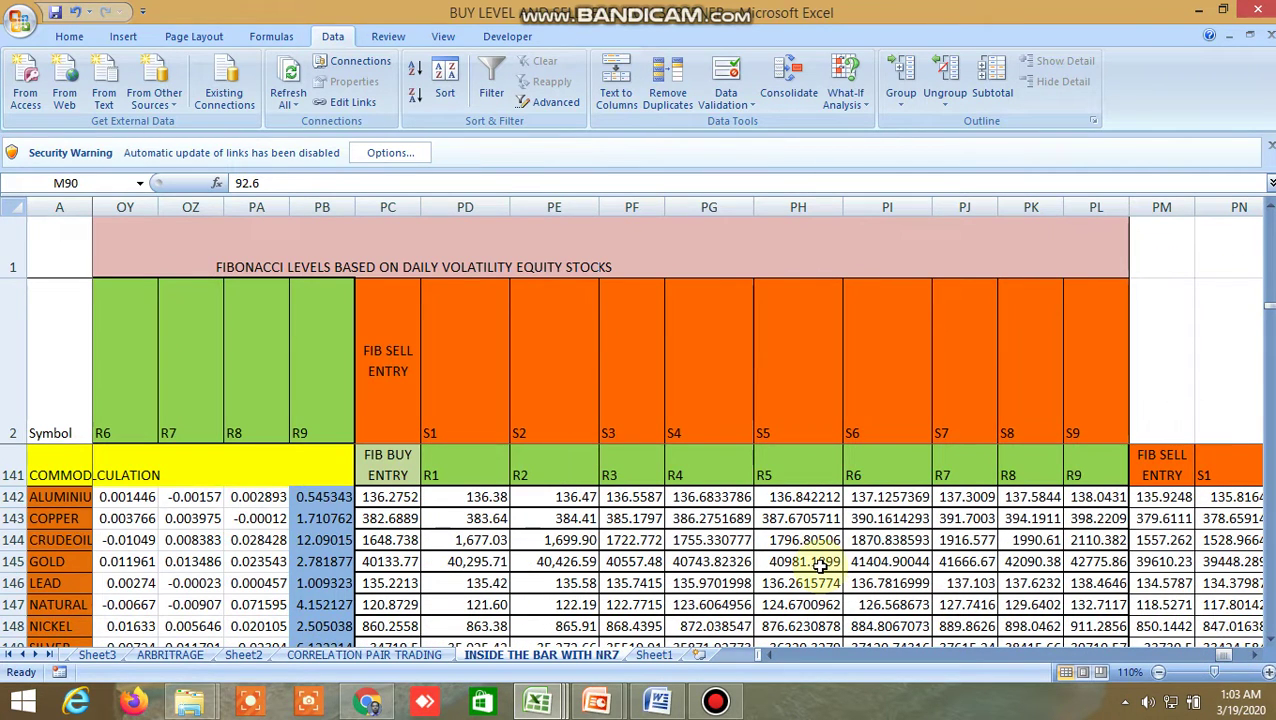
scroll(820, 565, down, 2)
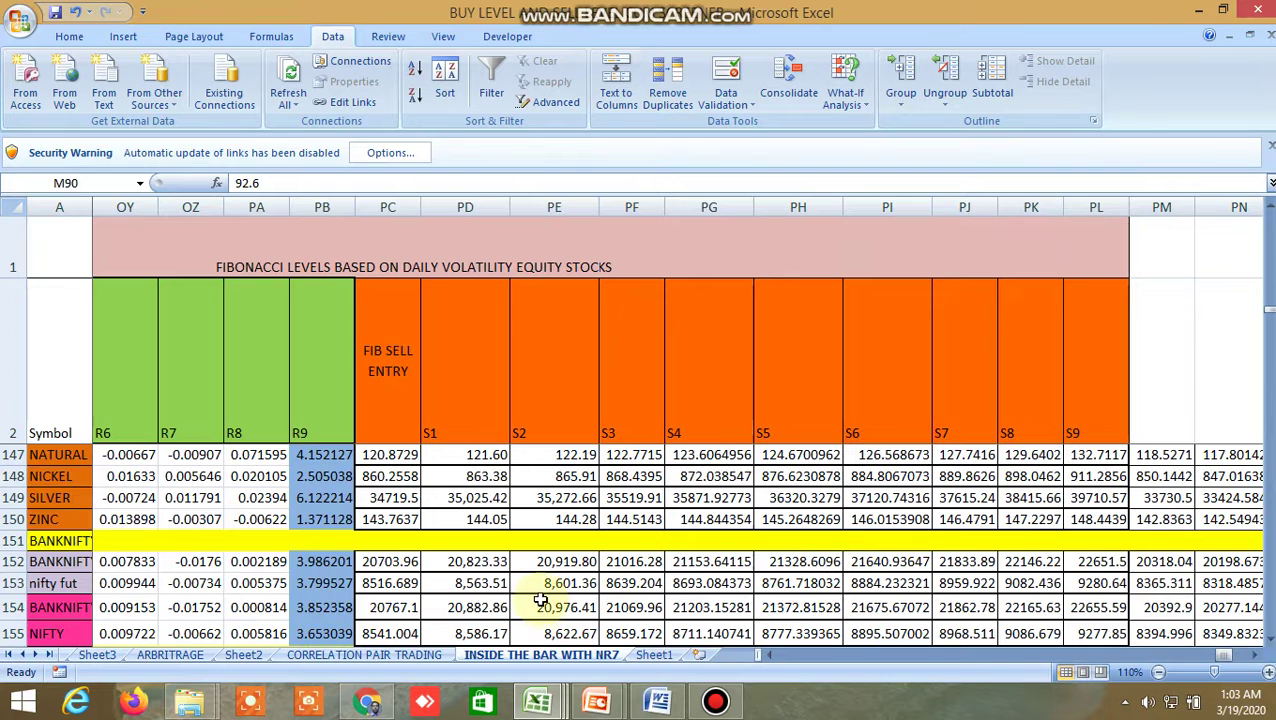
scroll(540, 597, up, 2)
scroll(540, 597, down, 2)
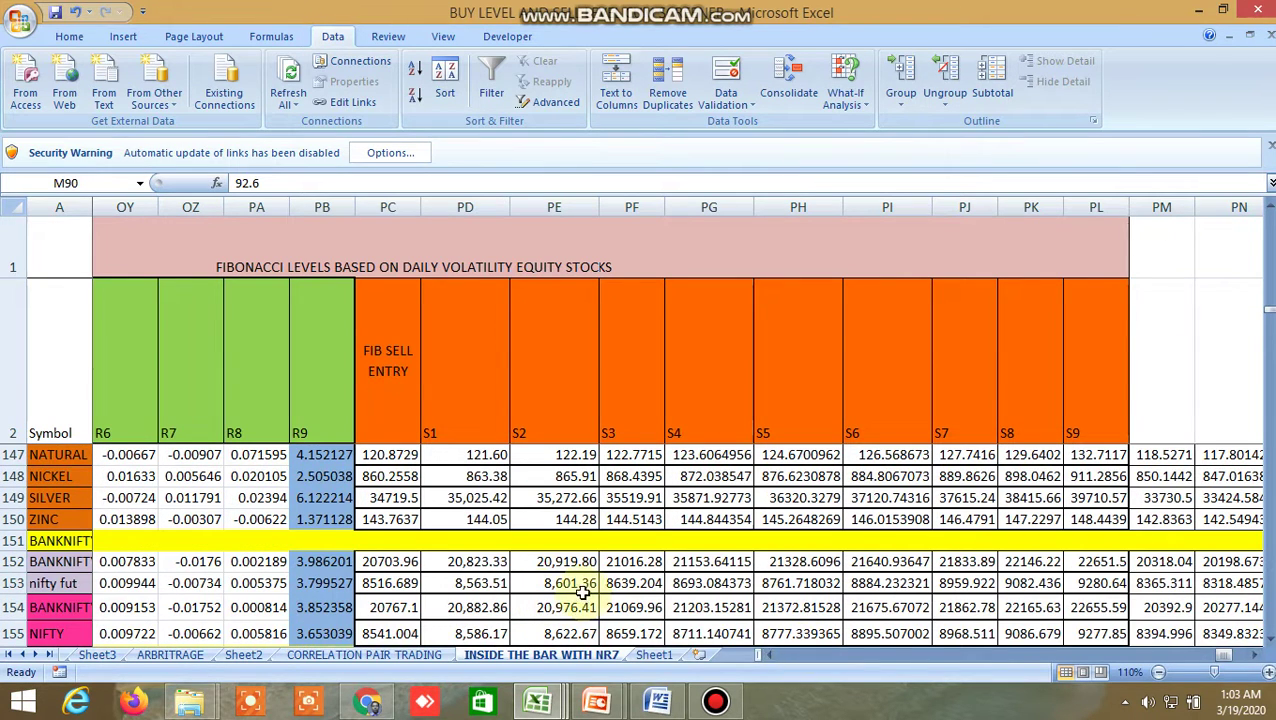
scroll(603, 592, up, 1)
scroll(601, 597, down, 1)
scroll(601, 597, down, 1)
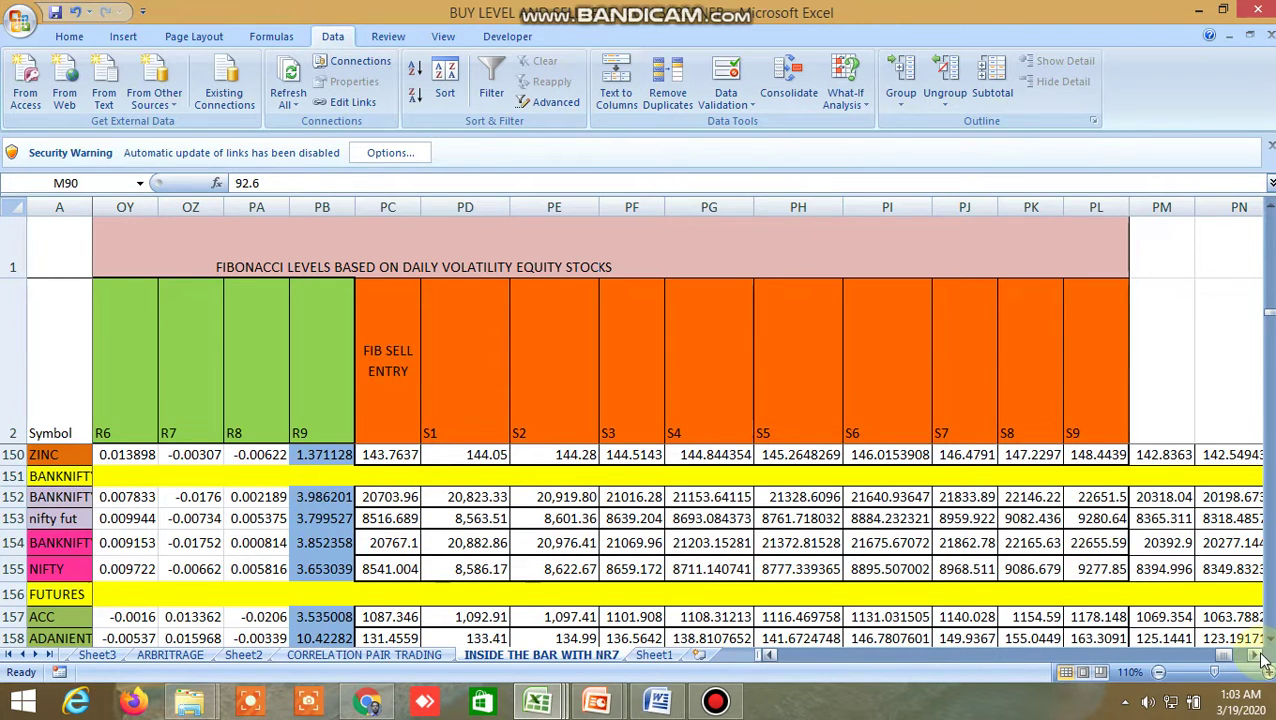
scroll(1262, 660, right, 6)
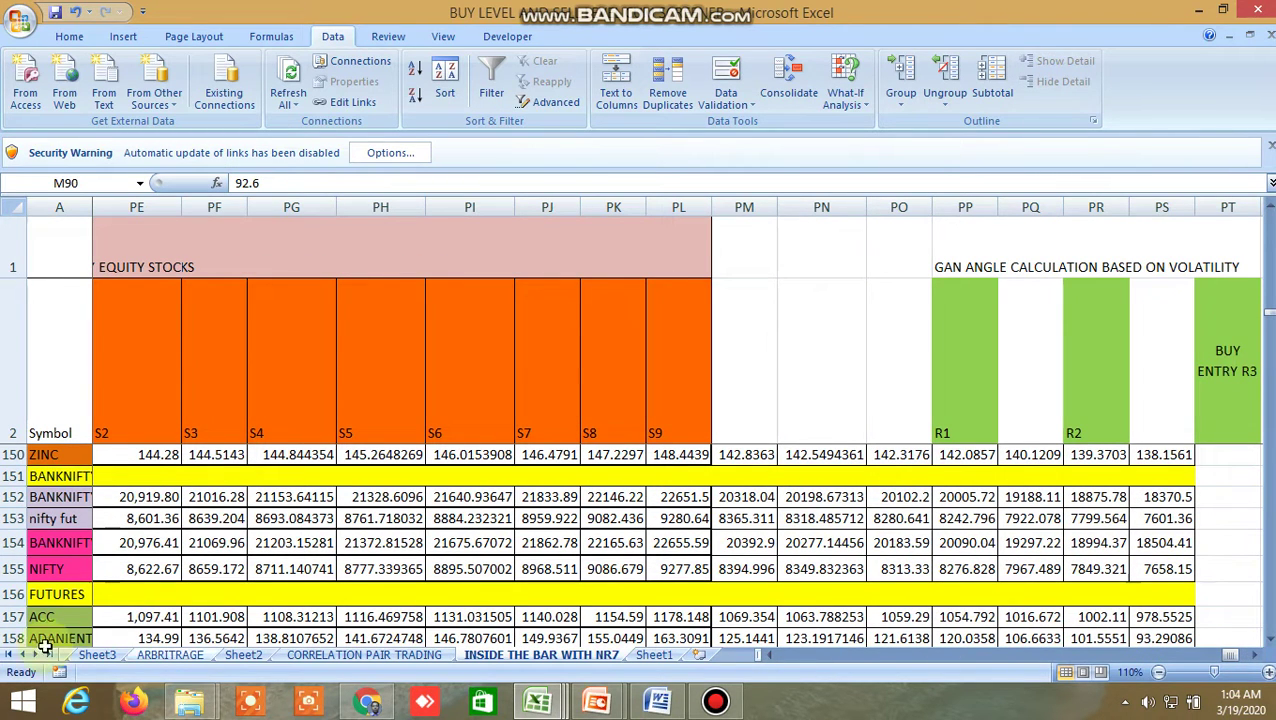
Open the BUY SELL LEVEL3CUM SCREENER2 sheet and go to its first stock rows, starting at ACC.
click(24, 656)
click(24, 656)
click(24, 656)
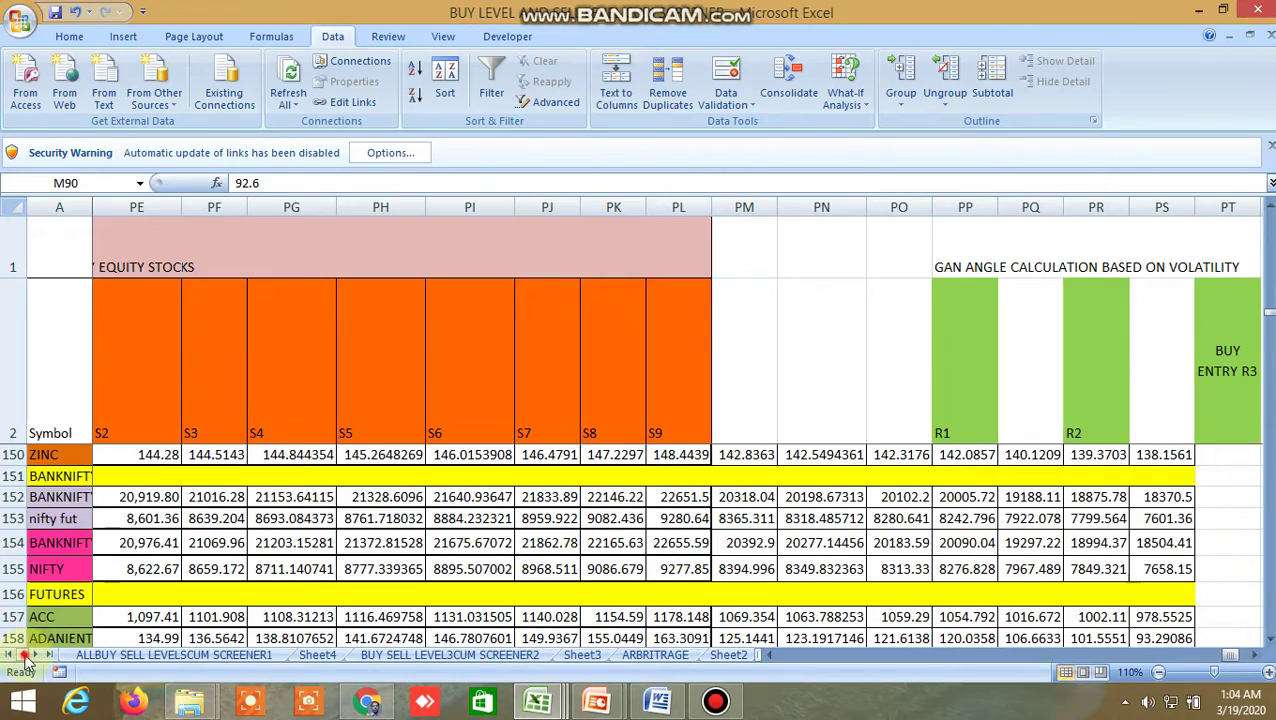
click(395, 660)
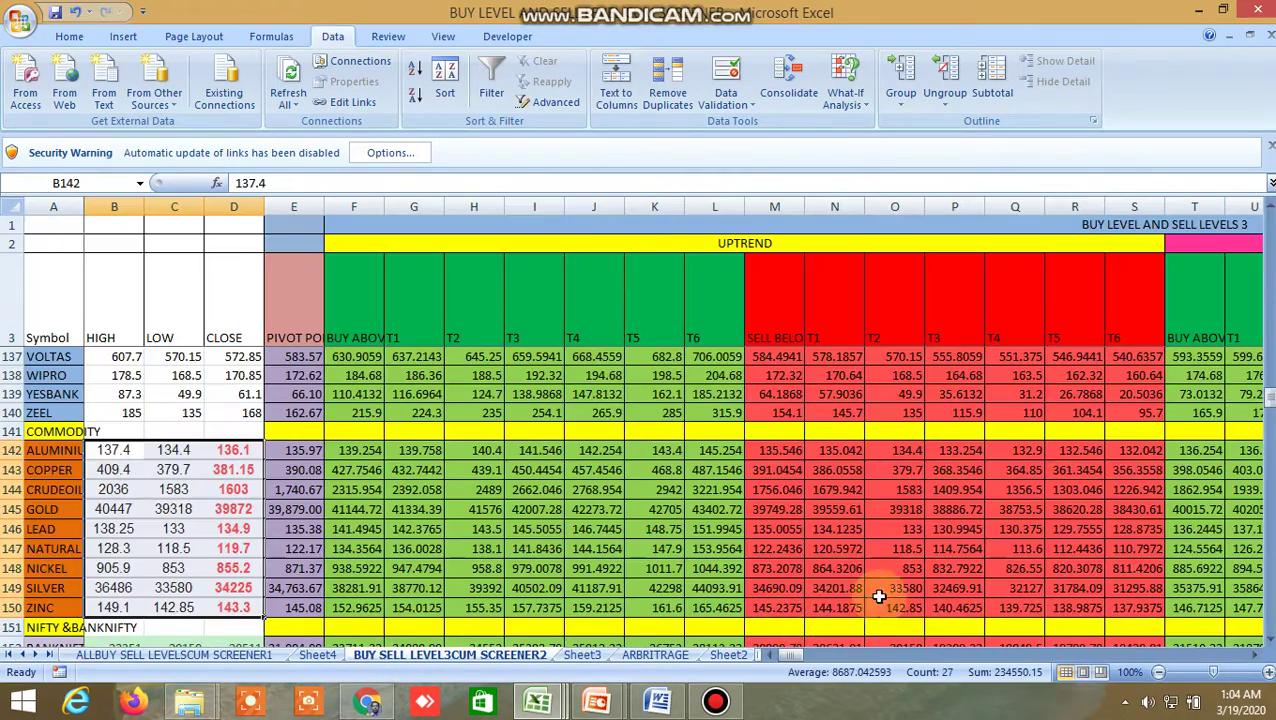
scroll(868, 515, up, 6)
scroll(868, 515, up, 20)
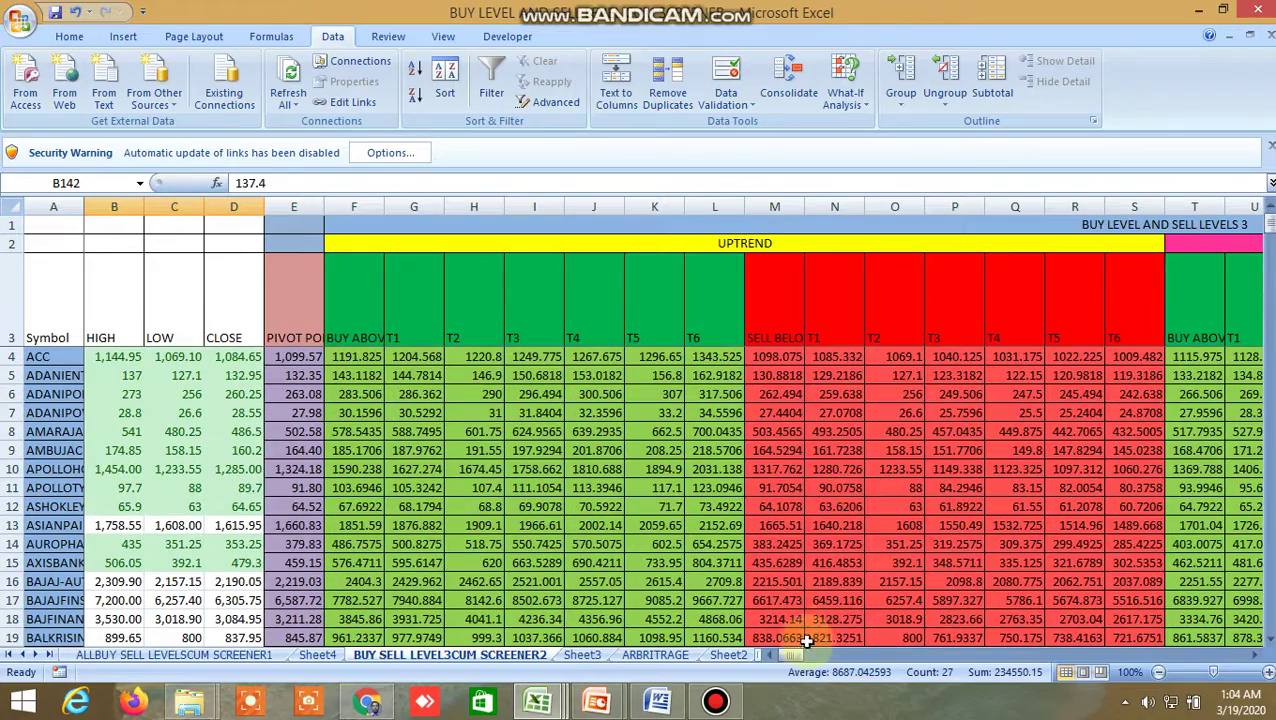
Inspect the 100 EMA and 100 MA signal formulas in FS9 and FT25, and the HIGH and LOW cells in row 25.
drag(790, 656, 1024, 685)
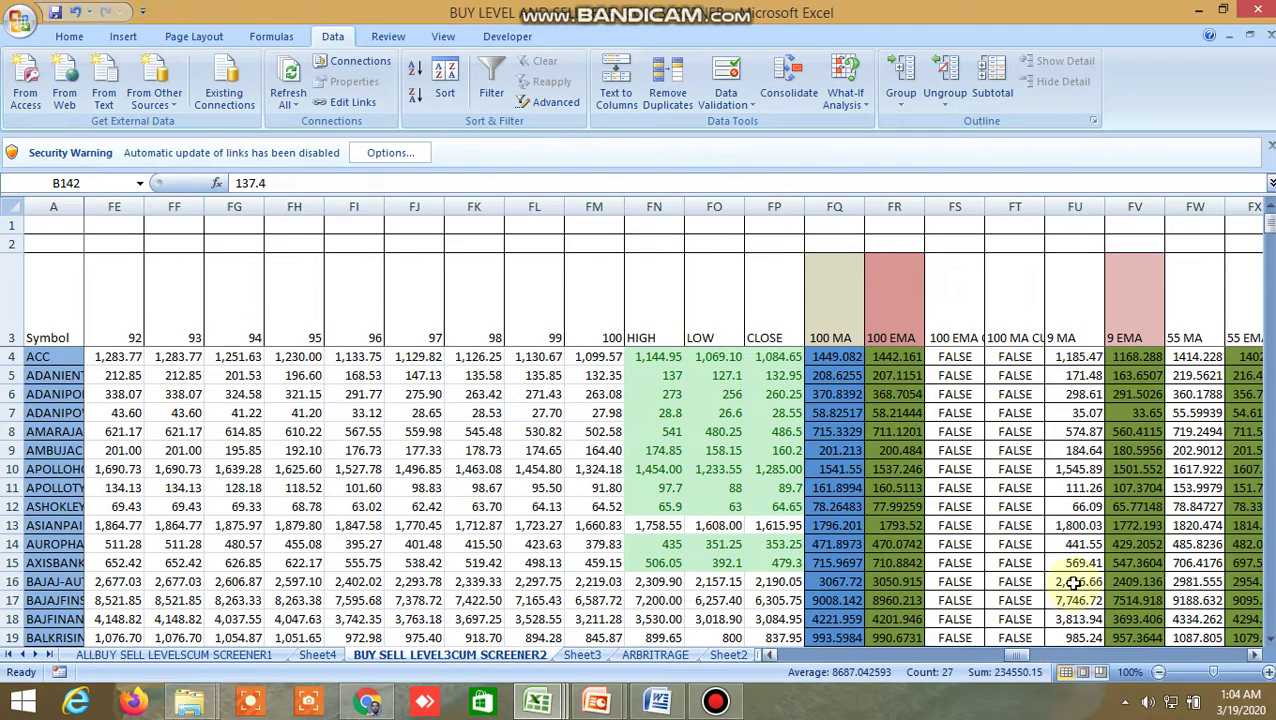
click(975, 451)
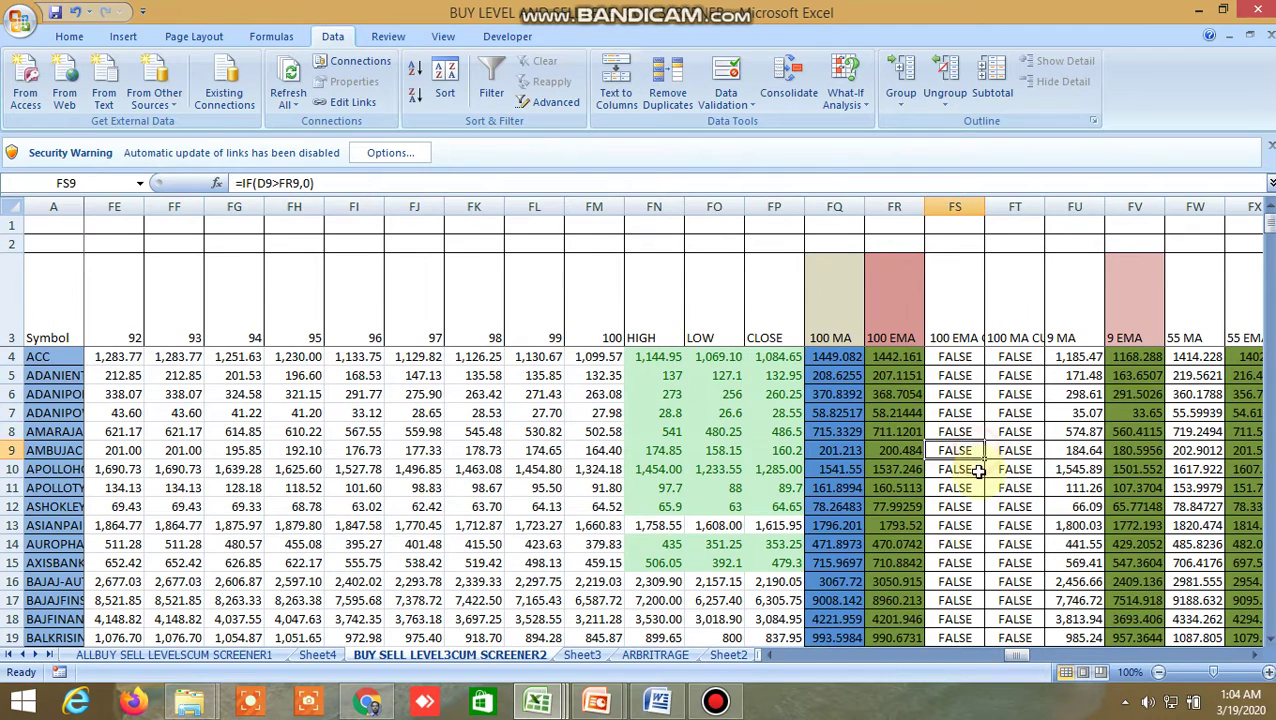
scroll(975, 460, down, 5)
click(1024, 471)
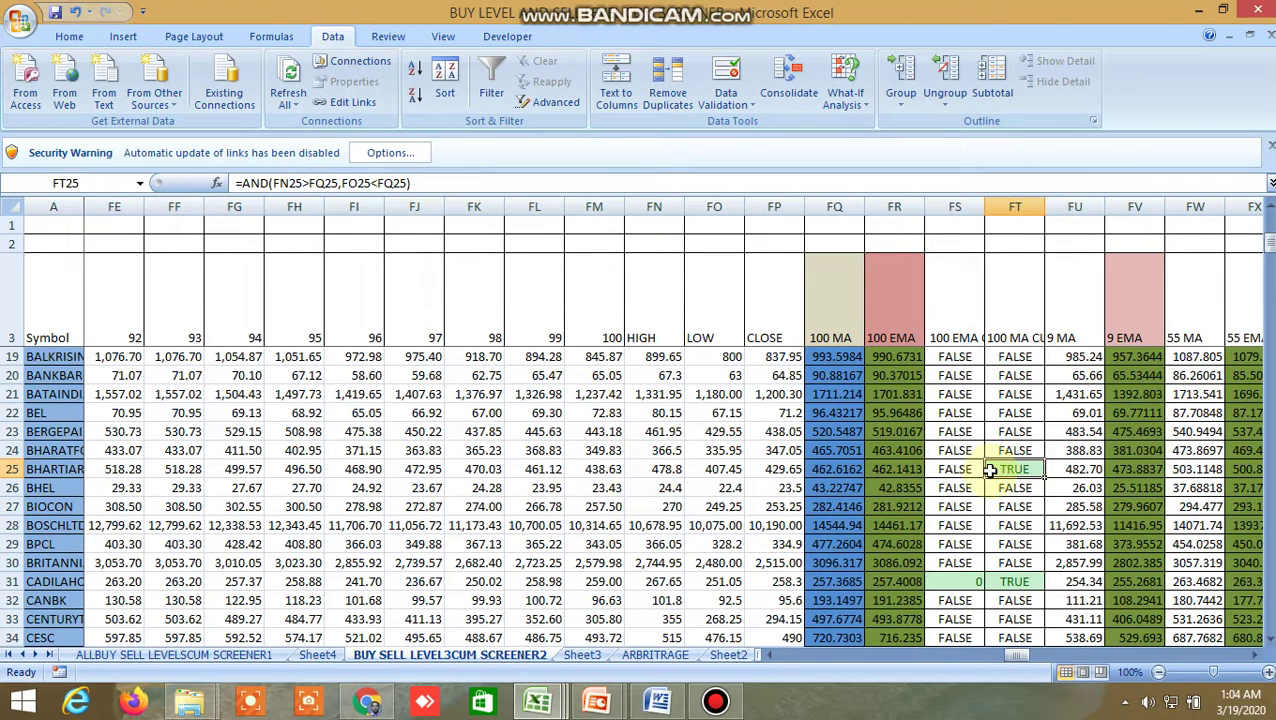
click(666, 471)
click(708, 470)
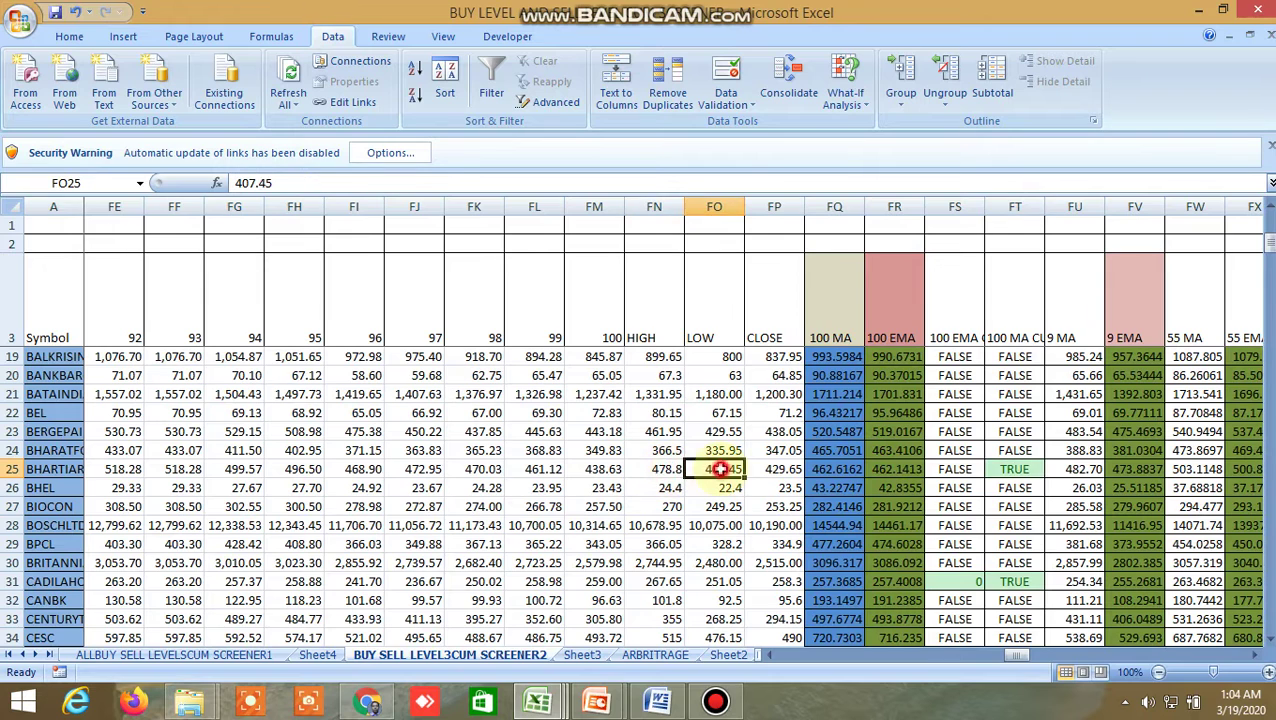
click(668, 470)
click(720, 471)
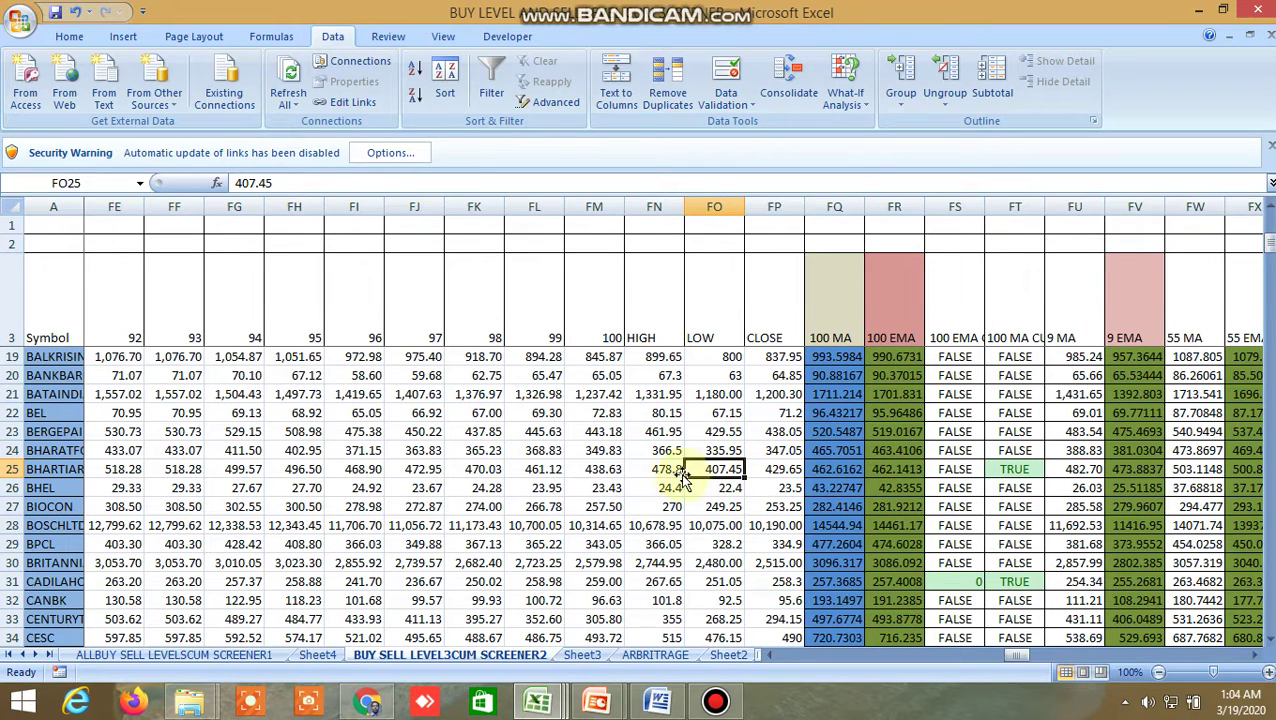
Inspect the 100 MA signal formulas in column FT for rows 31, 42, 64 and 90.
scroll(935, 485, down, 1)
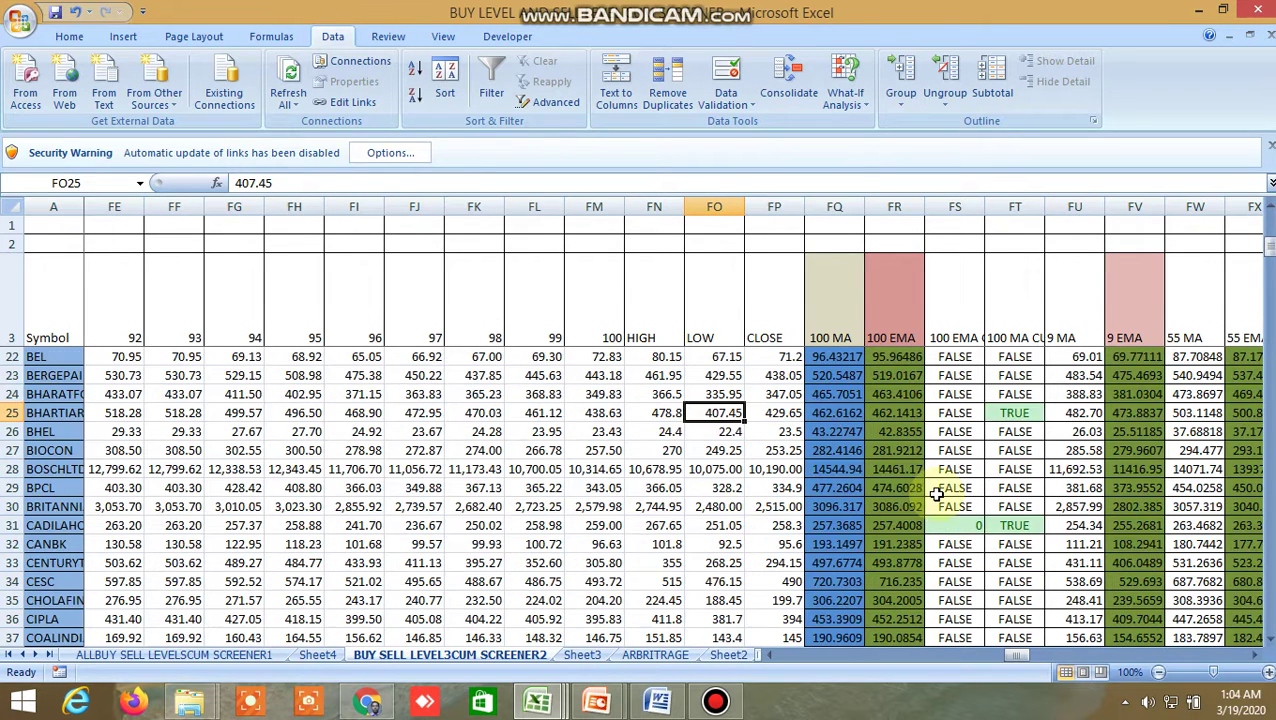
click(1015, 524)
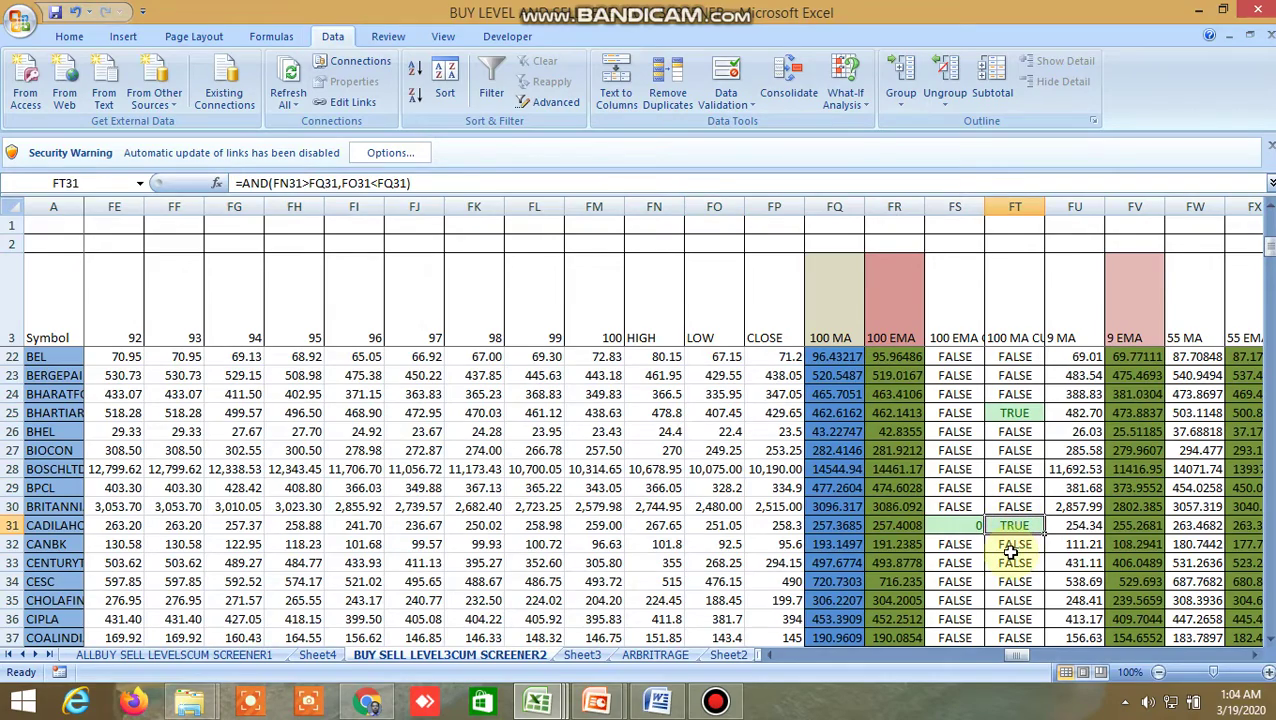
scroll(985, 569, down, 3)
click(1003, 562)
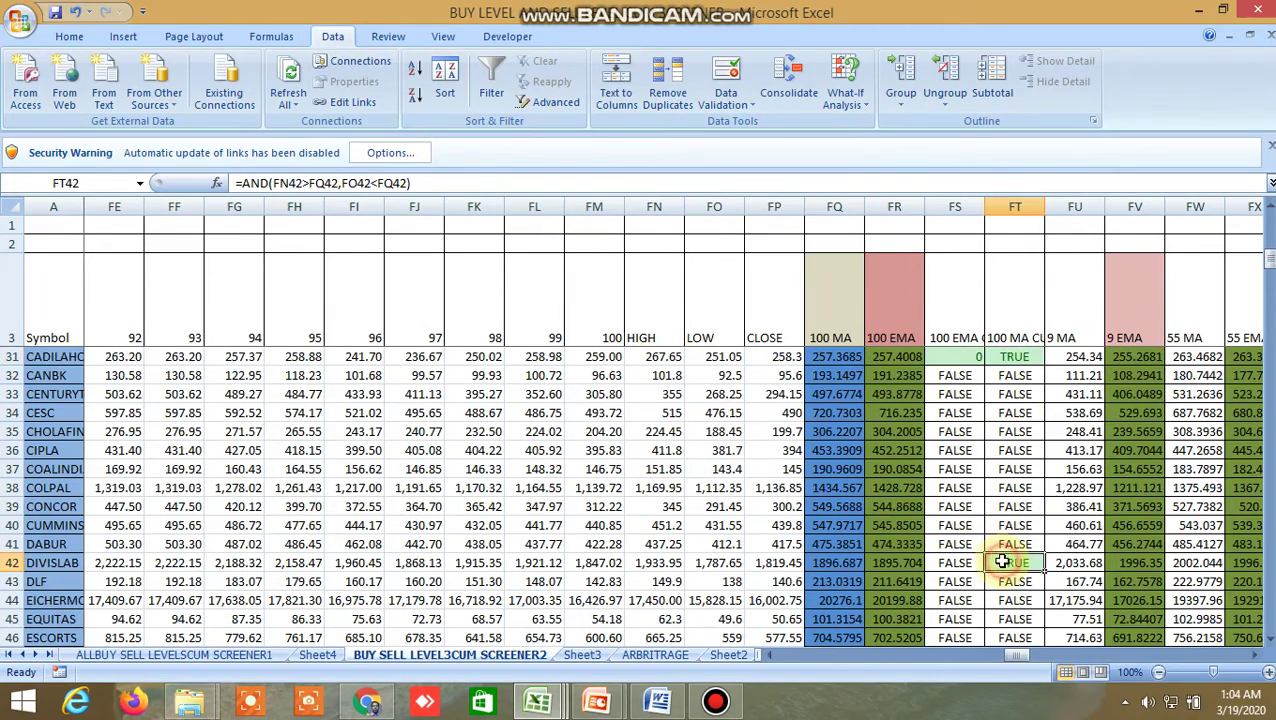
scroll(1005, 561, down, 6)
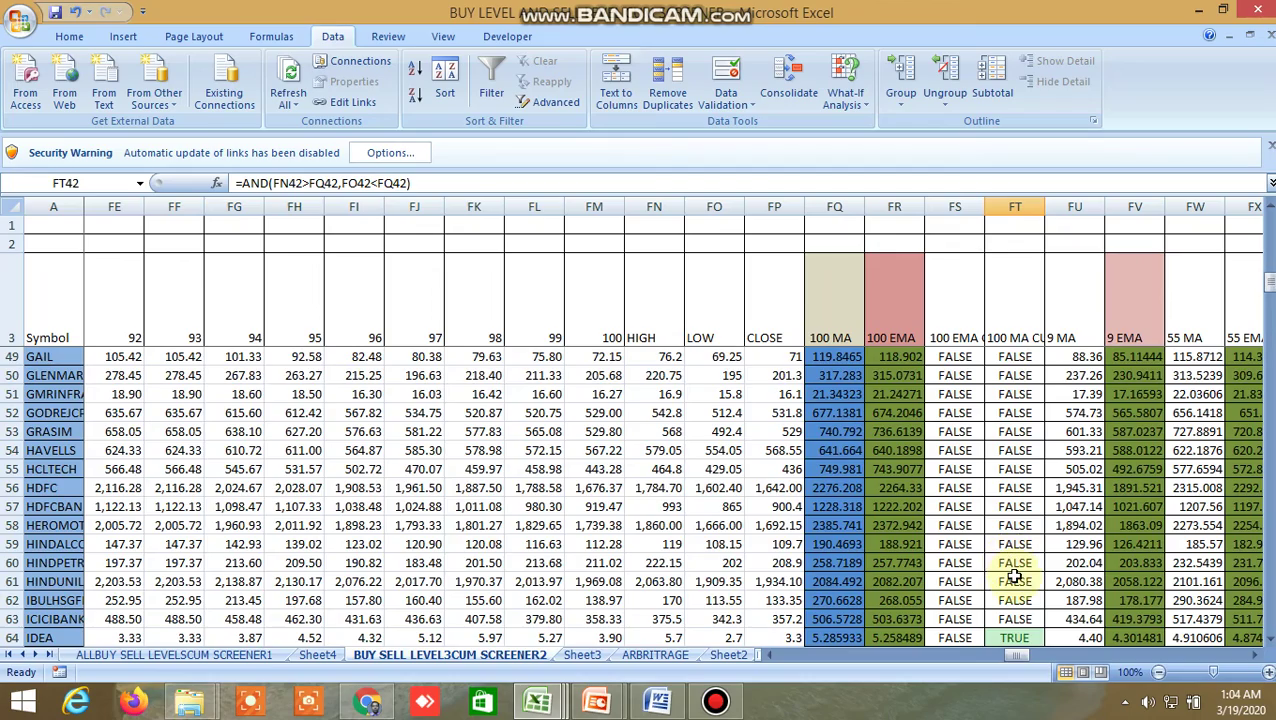
scroll(1015, 576, down, 2)
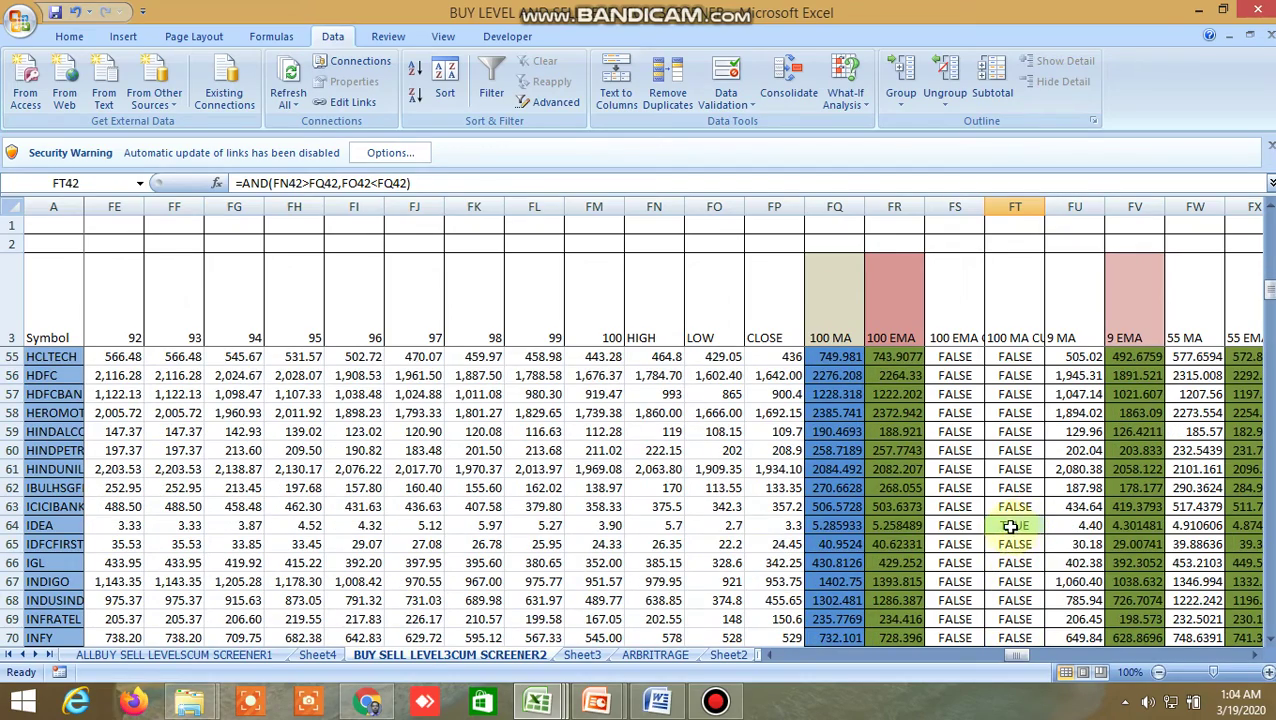
click(1011, 526)
scroll(1011, 540, down, 8)
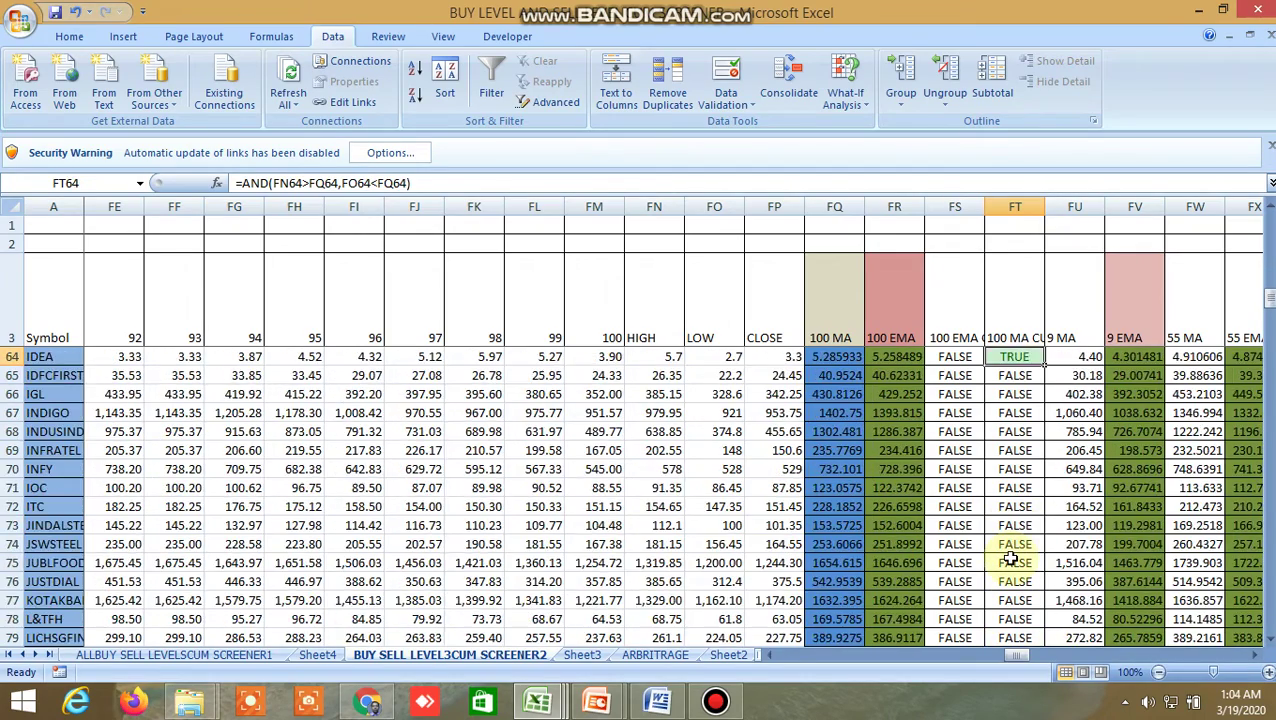
click(1011, 563)
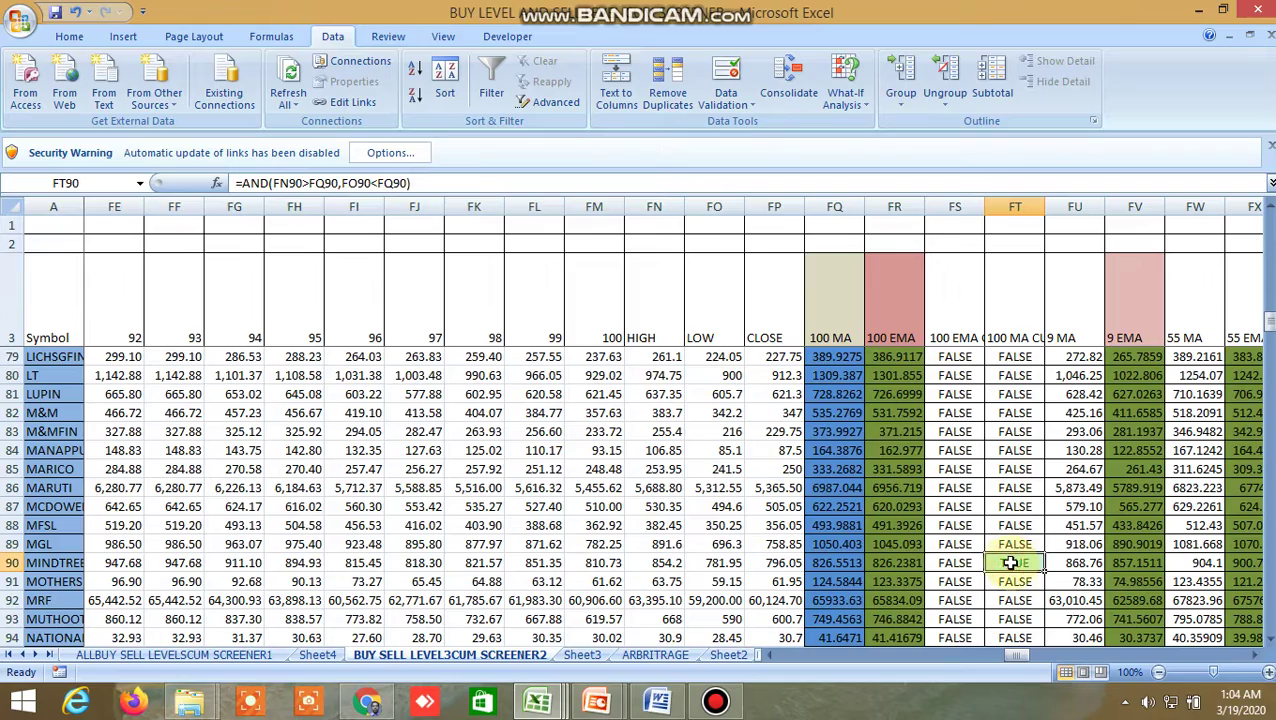
Examine the AVERAGE UP TREND and AVERAGE DOWNTREND columns down to the futures rows, and inspect YESBANK's uptrend formula.
drag(1015, 655, 1115, 673)
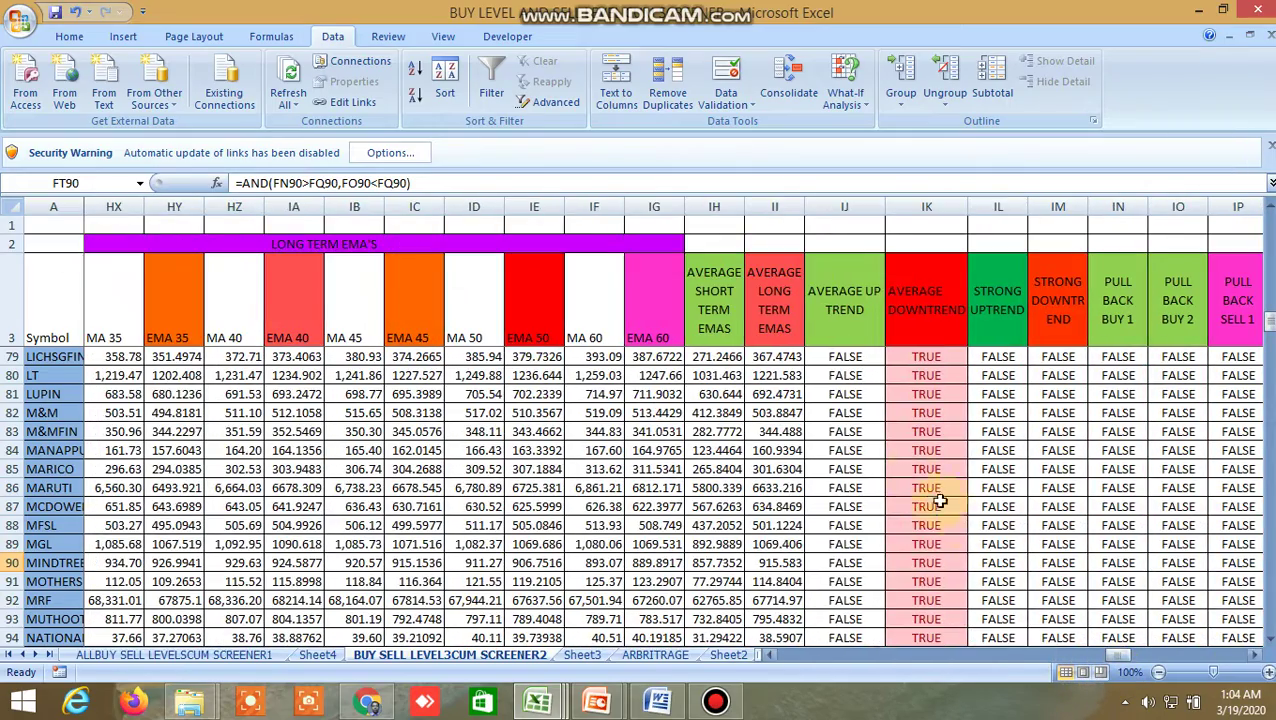
scroll(907, 513, down, 4)
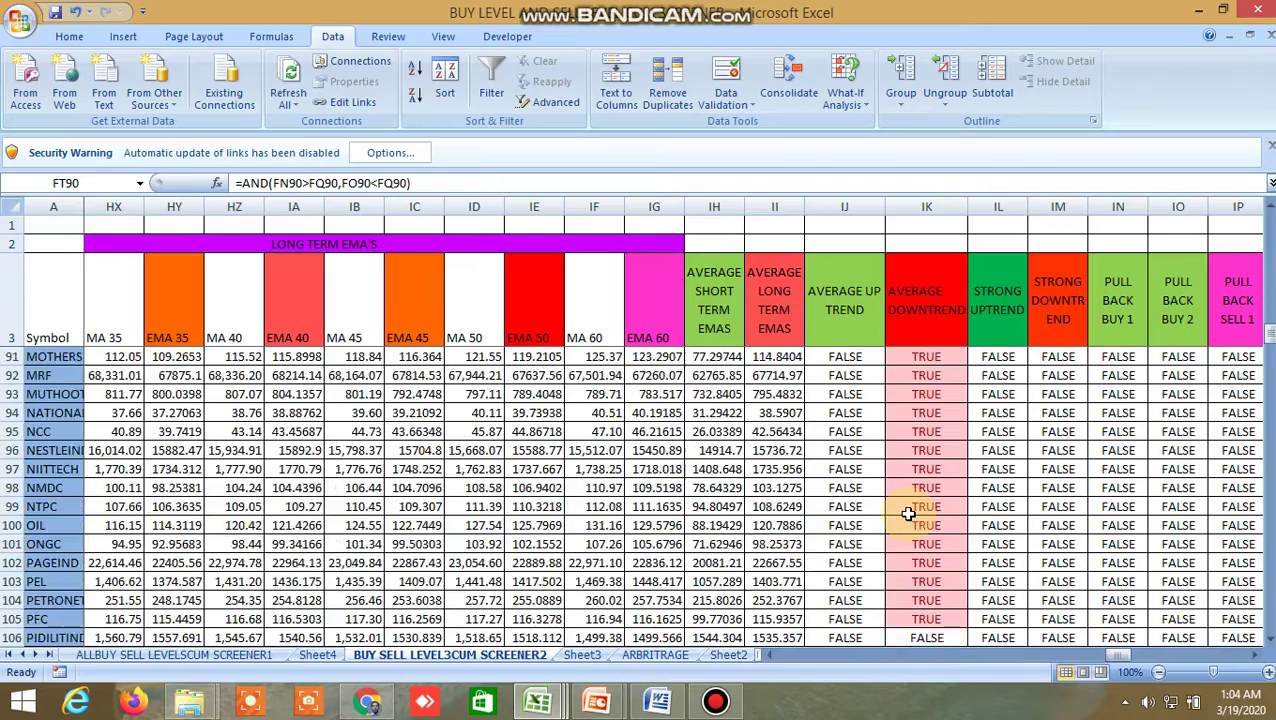
scroll(907, 513, down, 14)
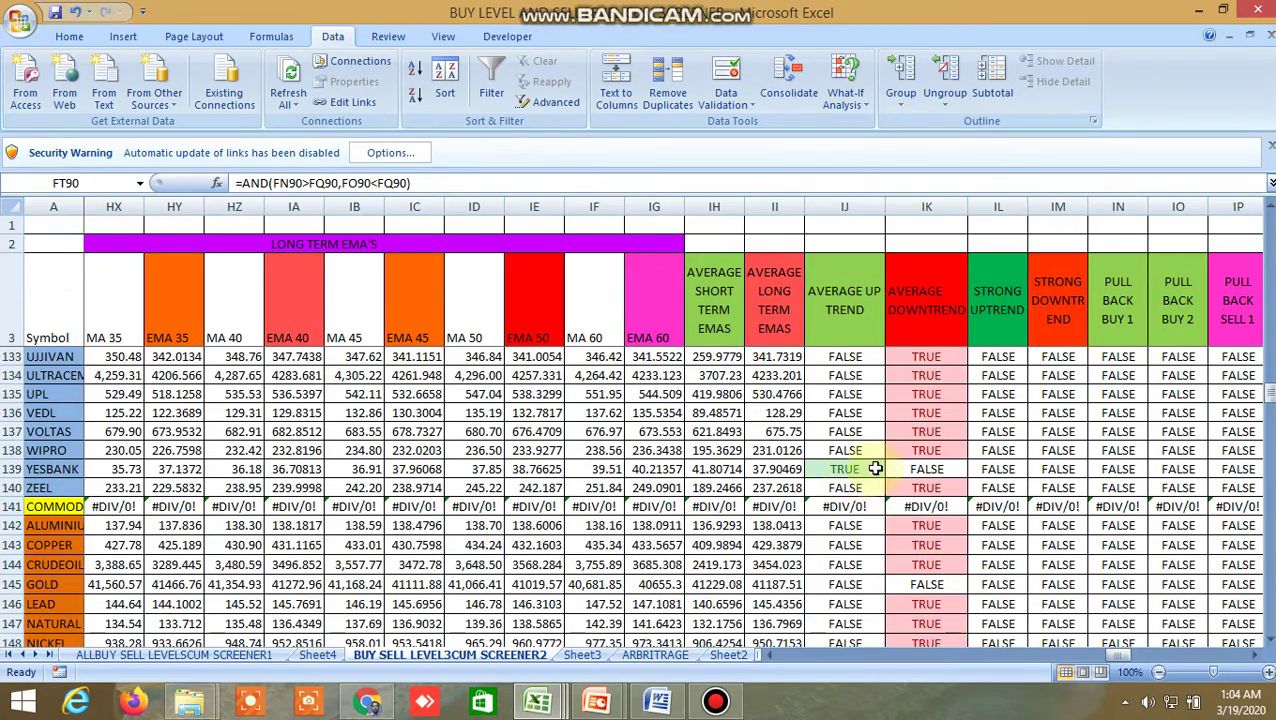
click(845, 474)
scroll(897, 575, down, 2)
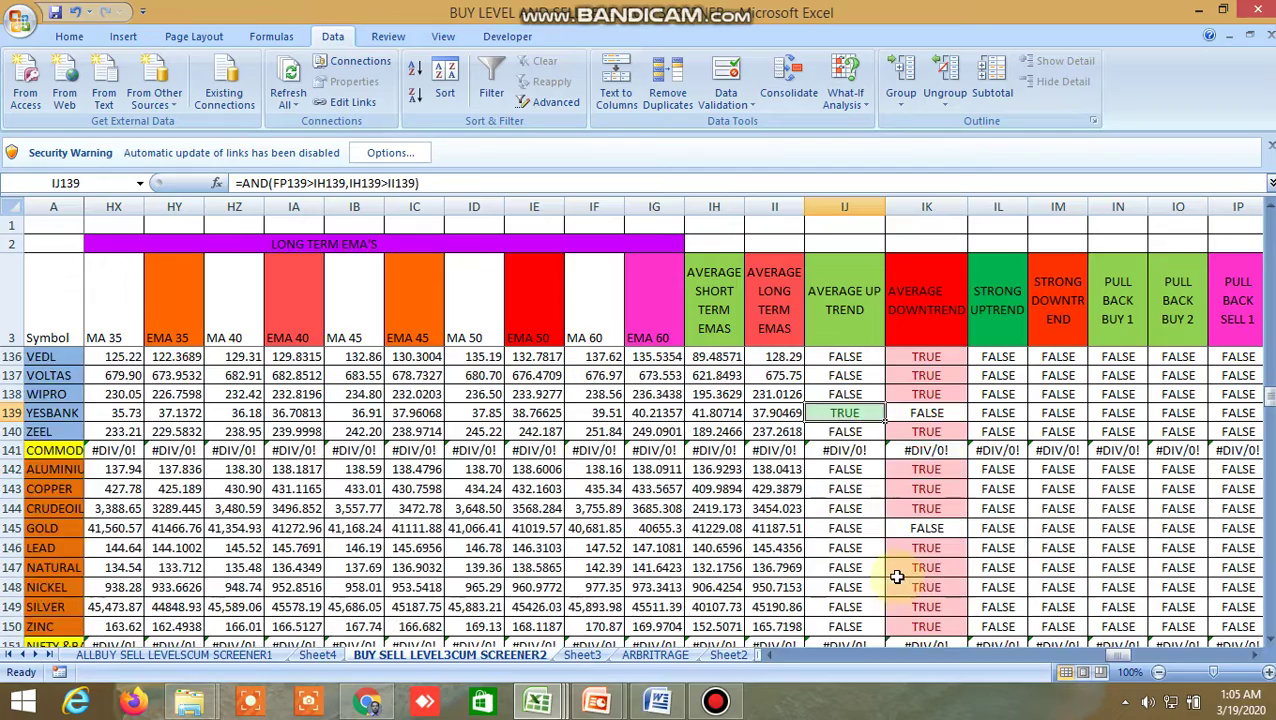
scroll(897, 577, down, 2)
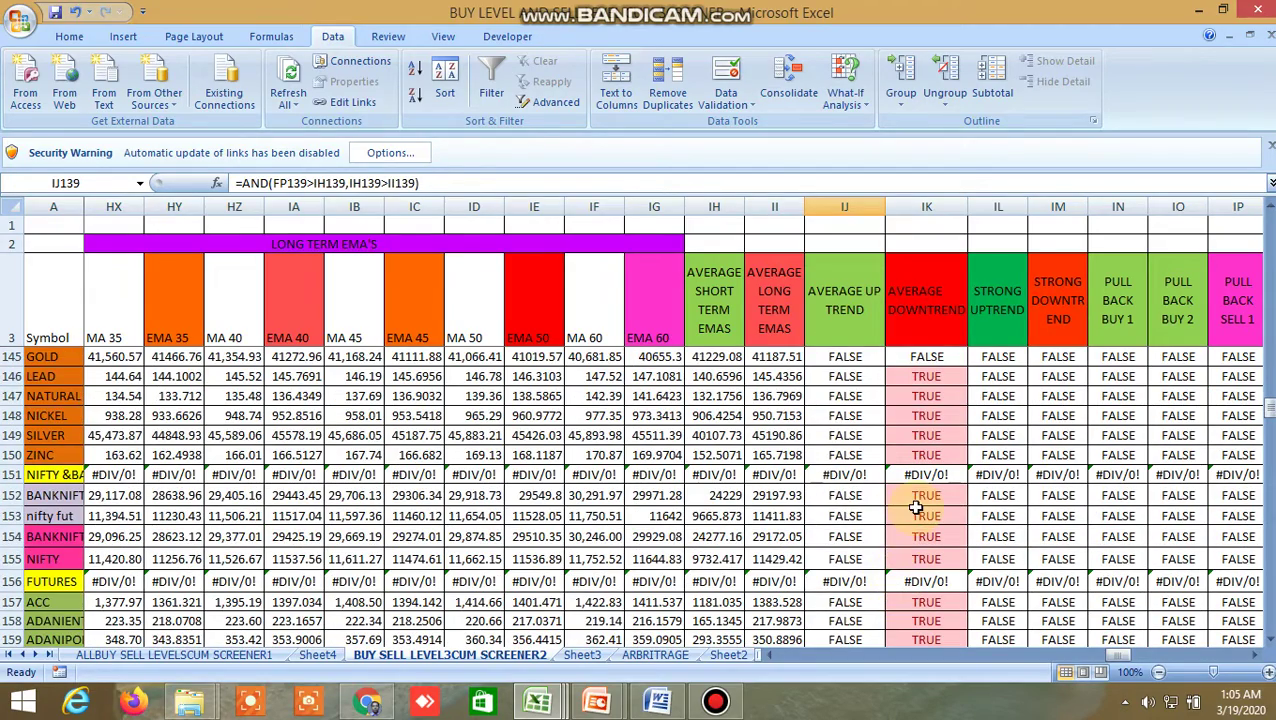
scroll(846, 500, up, 2)
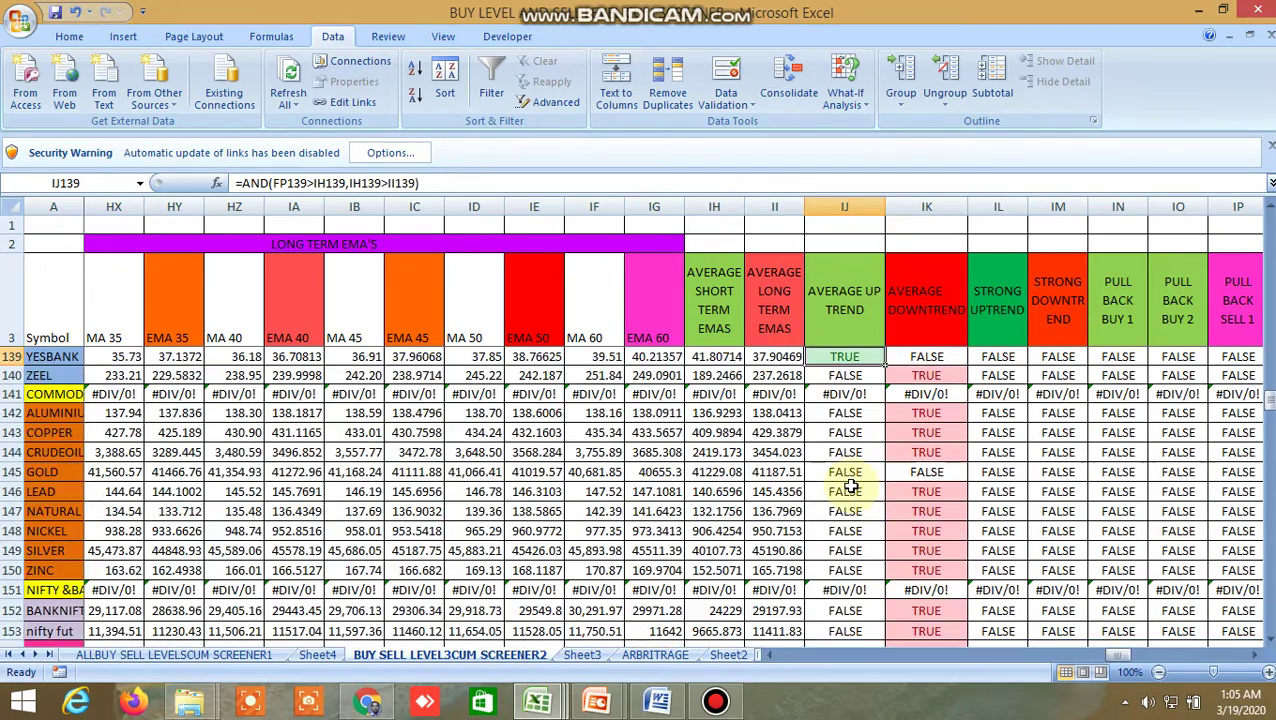
scroll(851, 485, down, 1)
scroll(845, 537, down, 2)
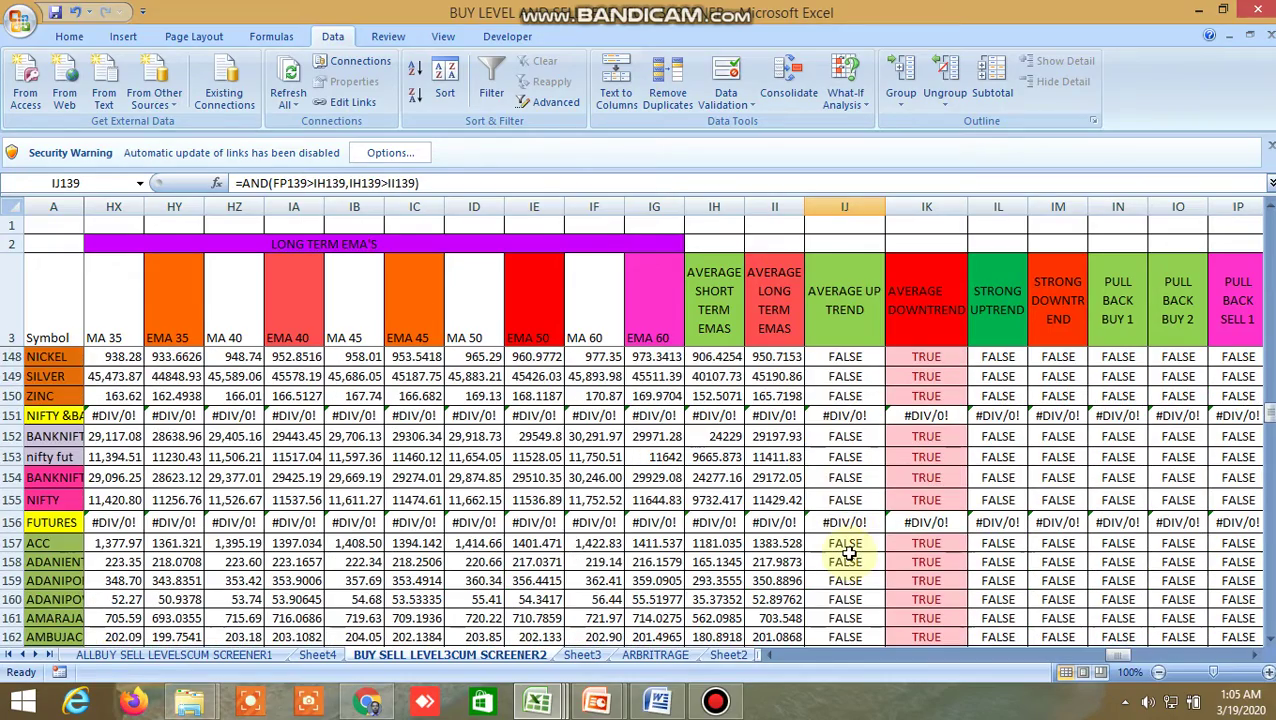
scroll(815, 499, up, 3)
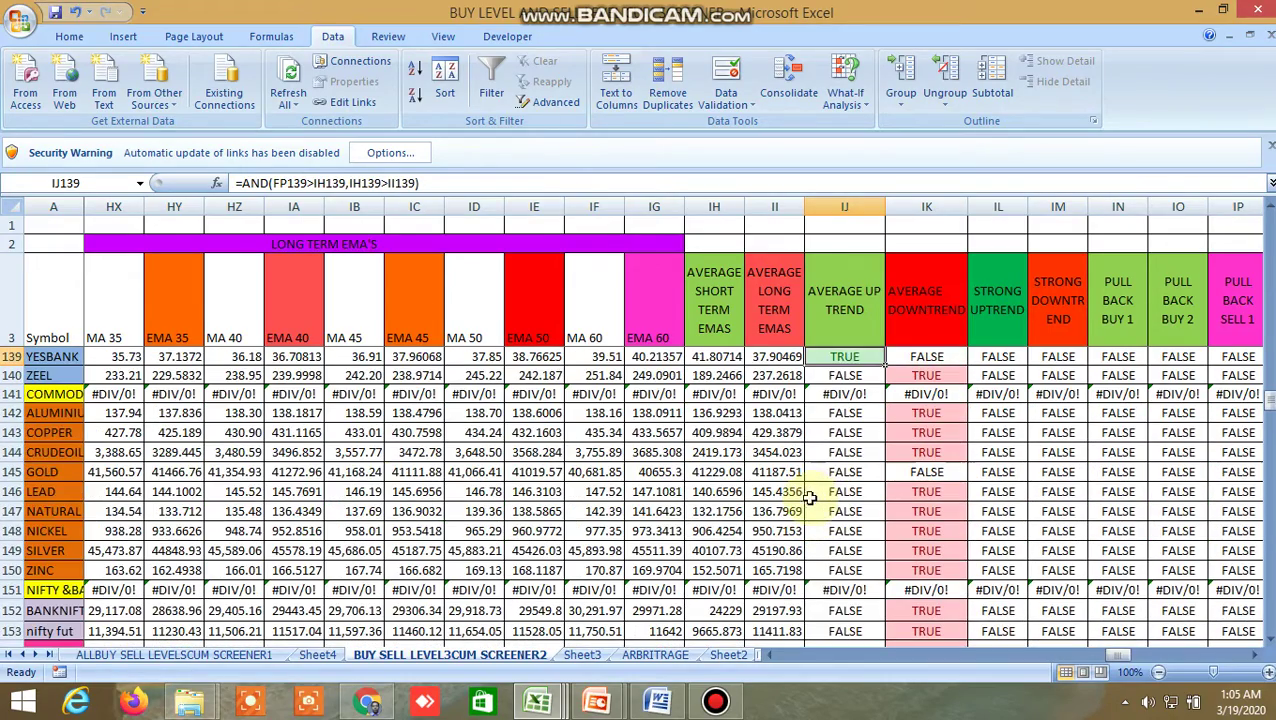
View the ARBRITRAGE sheet, then return to INSIDE THE BAR WITH NR7 and bring up its candlestick pattern columns from ACC.
click(660, 655)
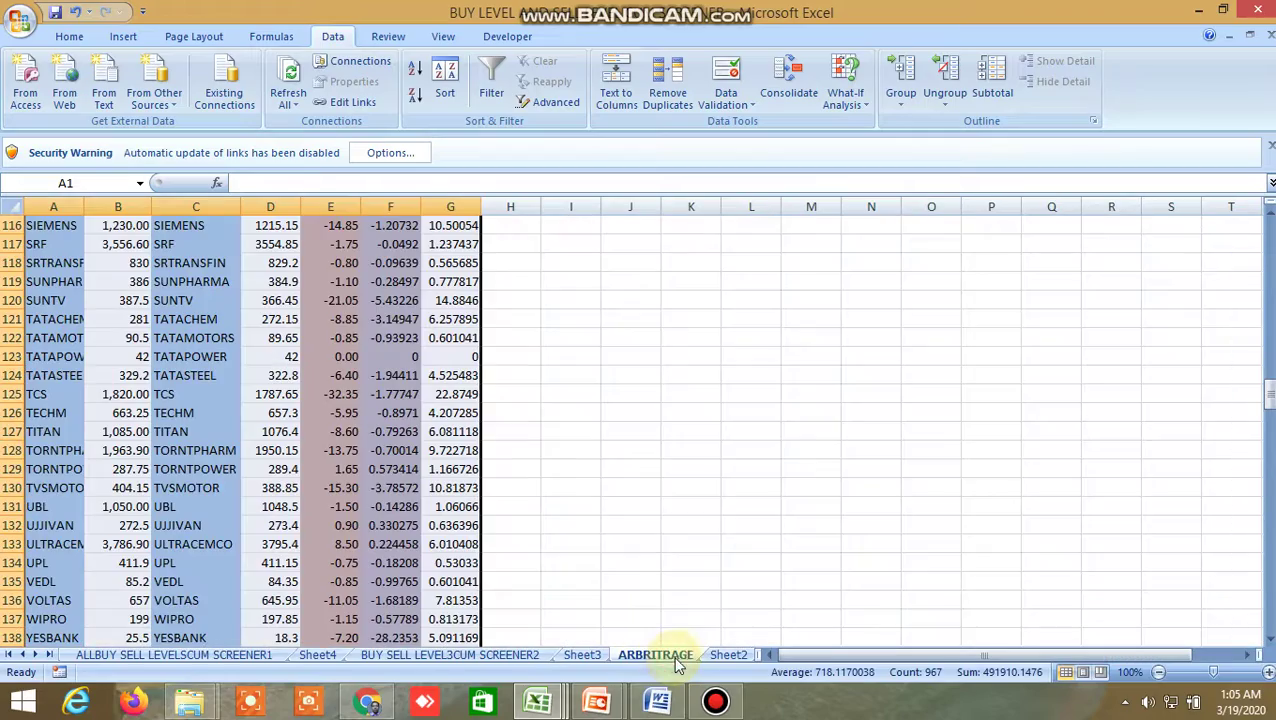
click(728, 655)
click(736, 655)
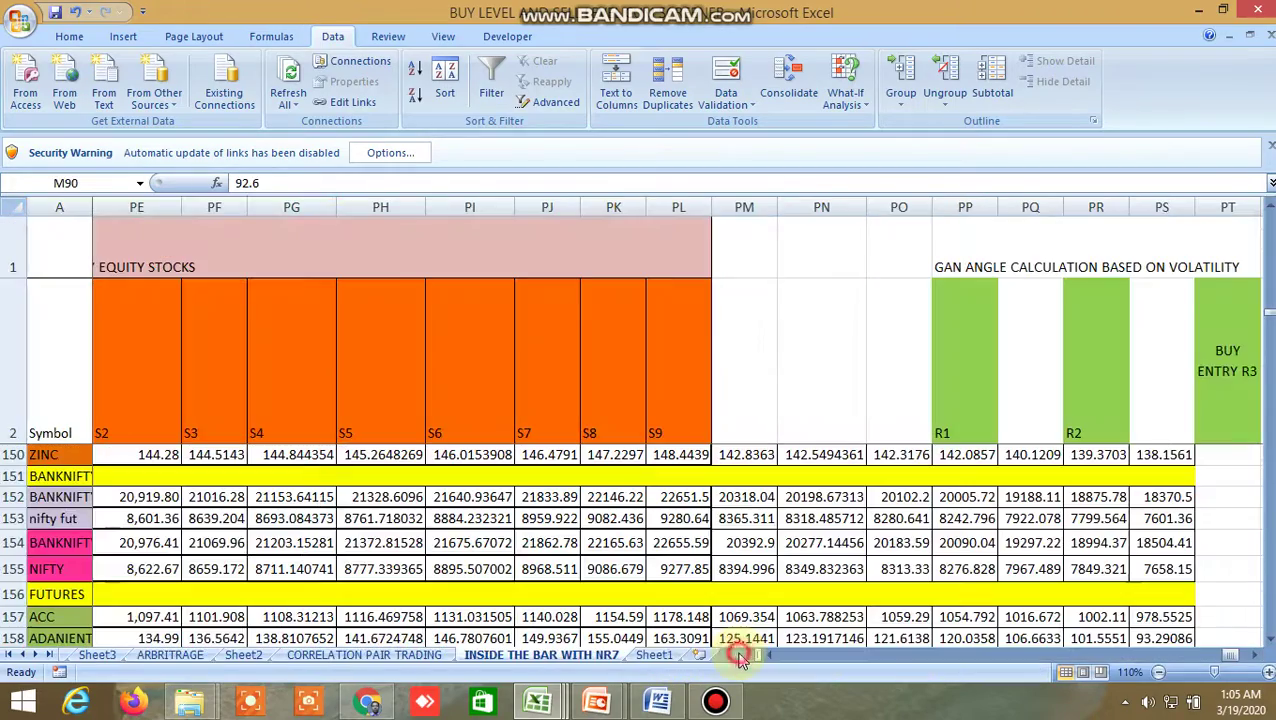
scroll(837, 605, up, 20)
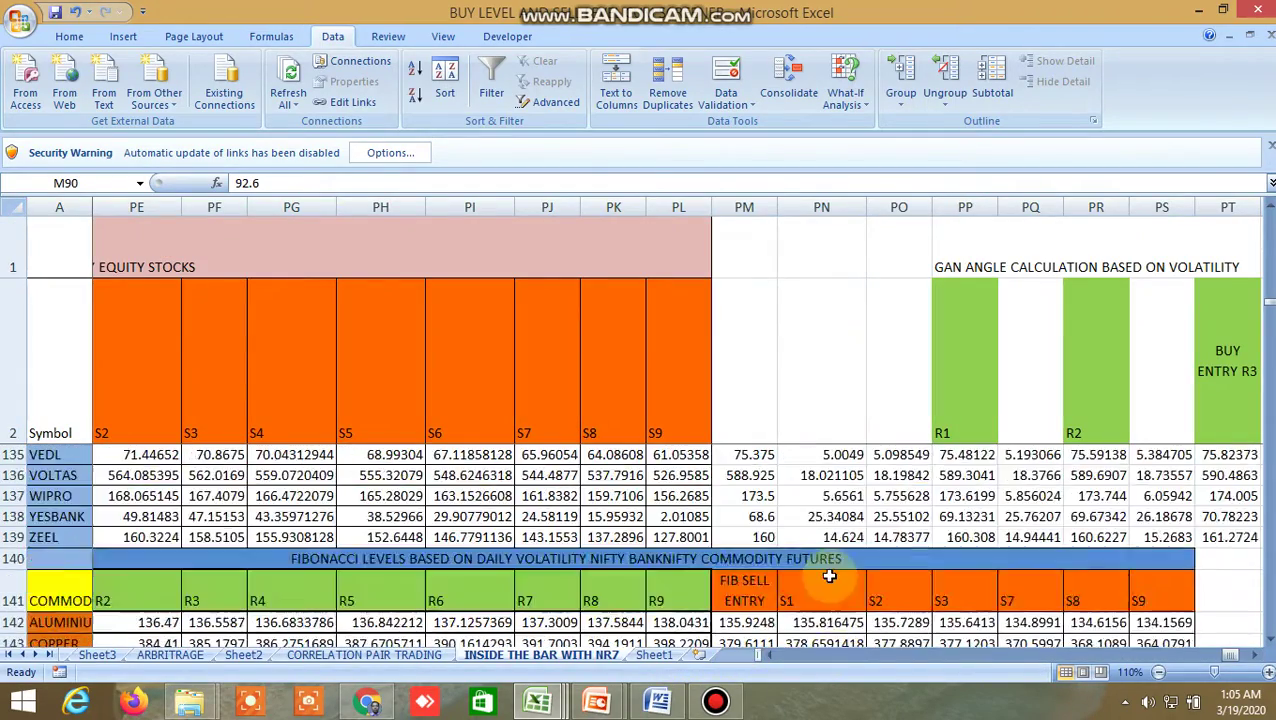
scroll(799, 525, up, 11)
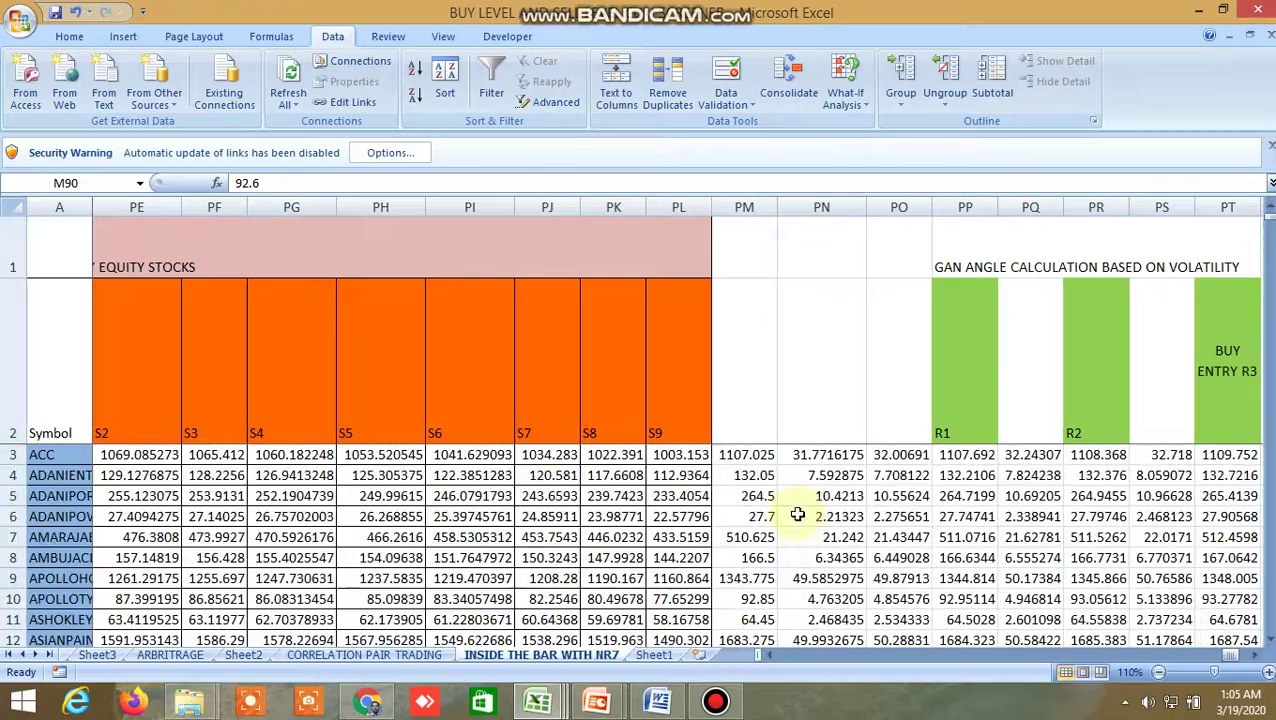
drag(1239, 652, 838, 694)
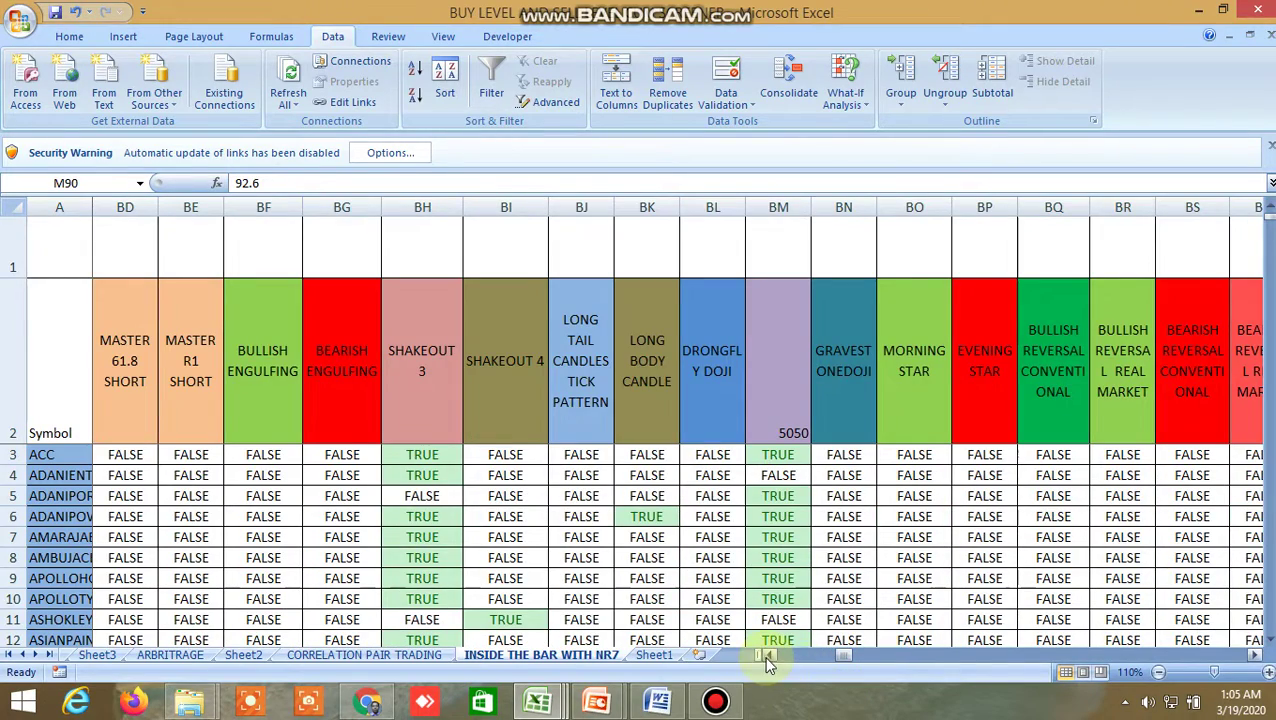
Look back through the candlestick pattern and price columns to the INSIDE THE BAR section.
click(768, 656)
click(770, 656)
click(770, 656)
click(770, 656)
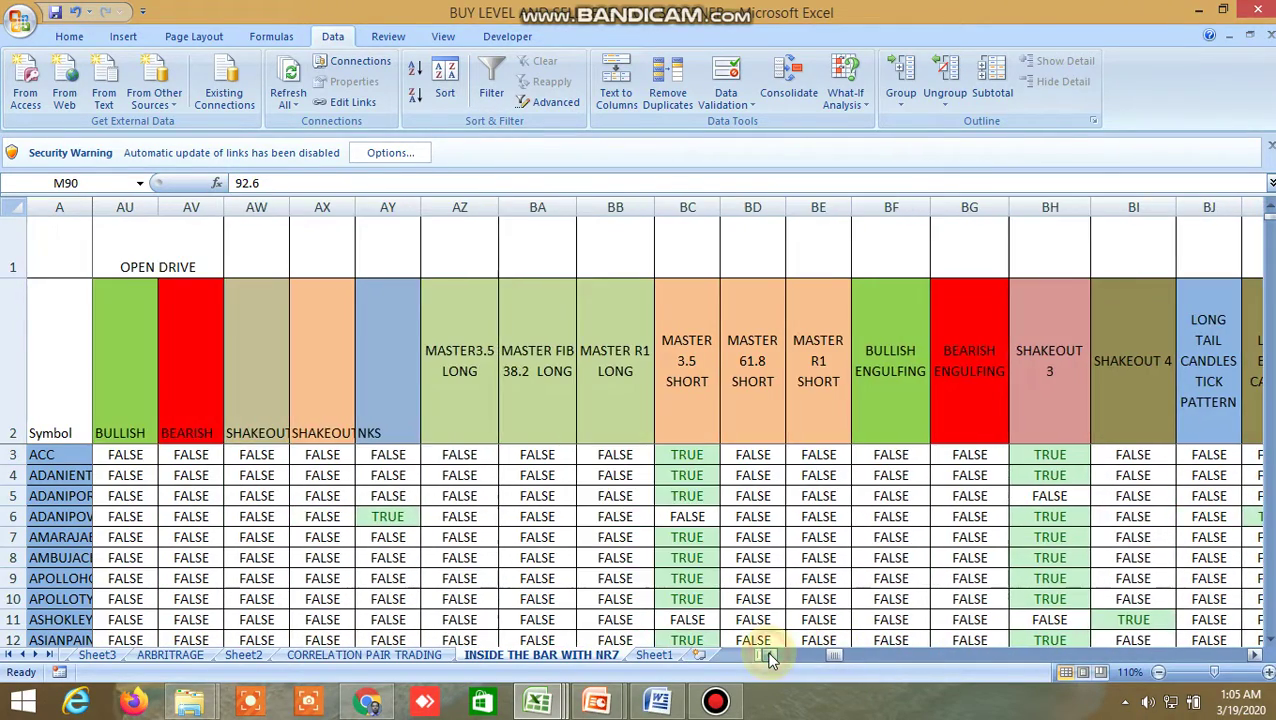
click(770, 656)
click(770, 656)
click(770, 656)
click(770, 656)
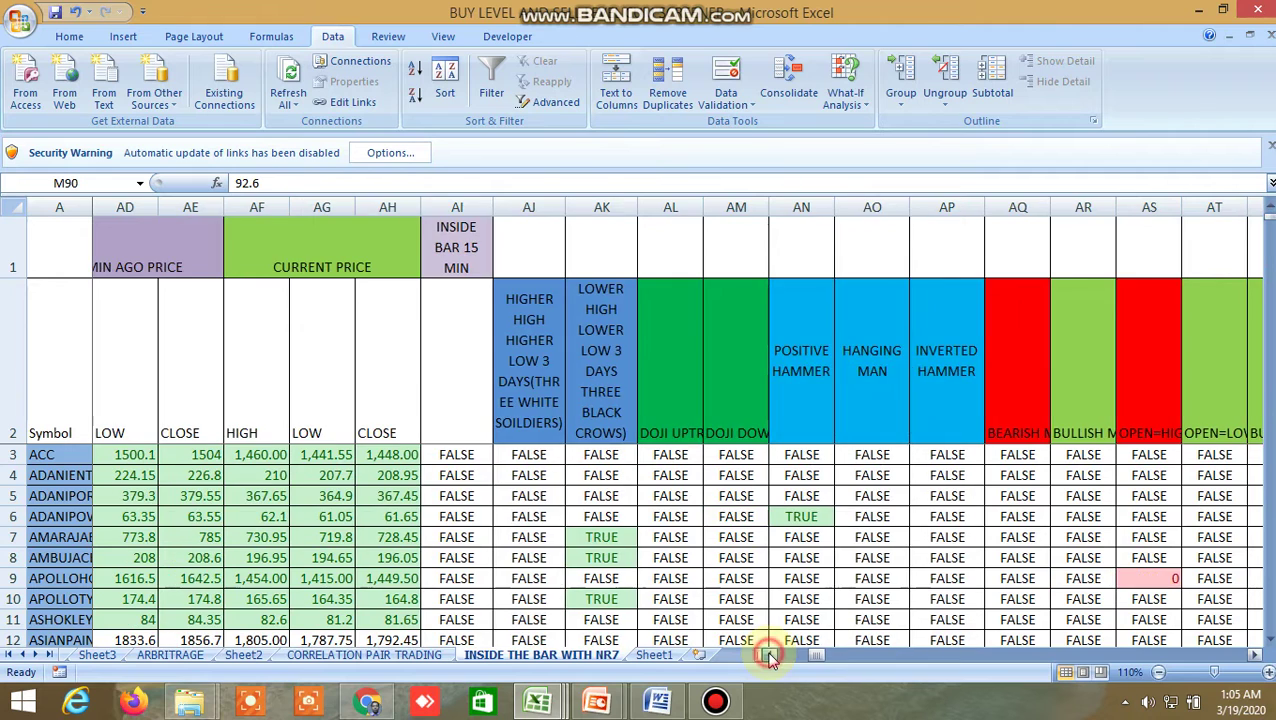
click(770, 656)
click(770, 656)
click(770, 656)
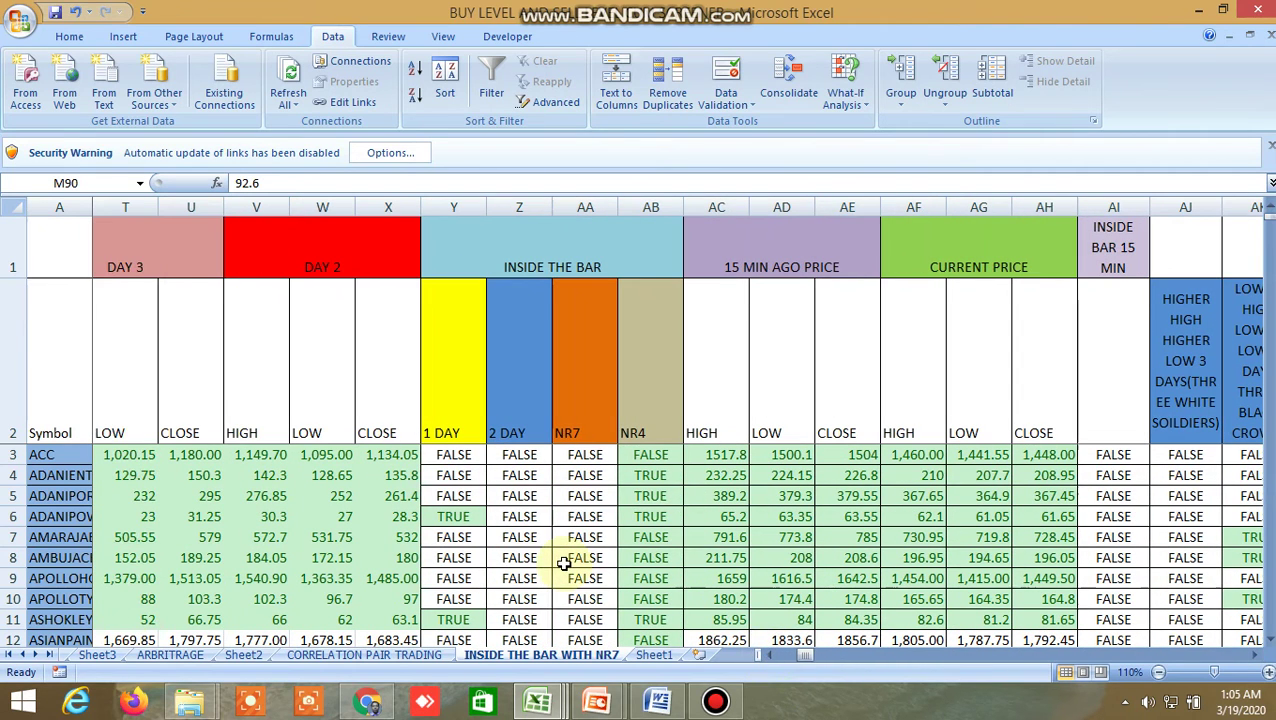
Inspect the 1 DAY inside bar formulas in Y6 and Y11 and the NR4 formulas in AB4, AB5, AB6 and AB11.
click(460, 515)
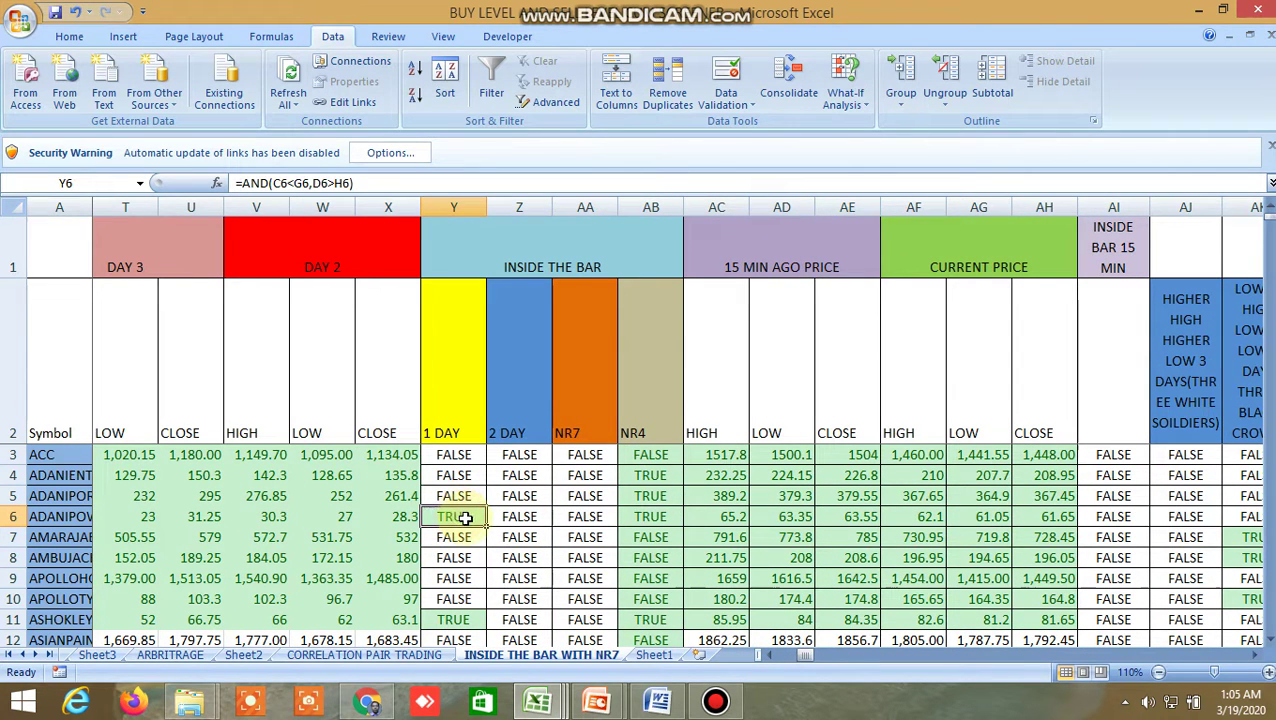
click(652, 477)
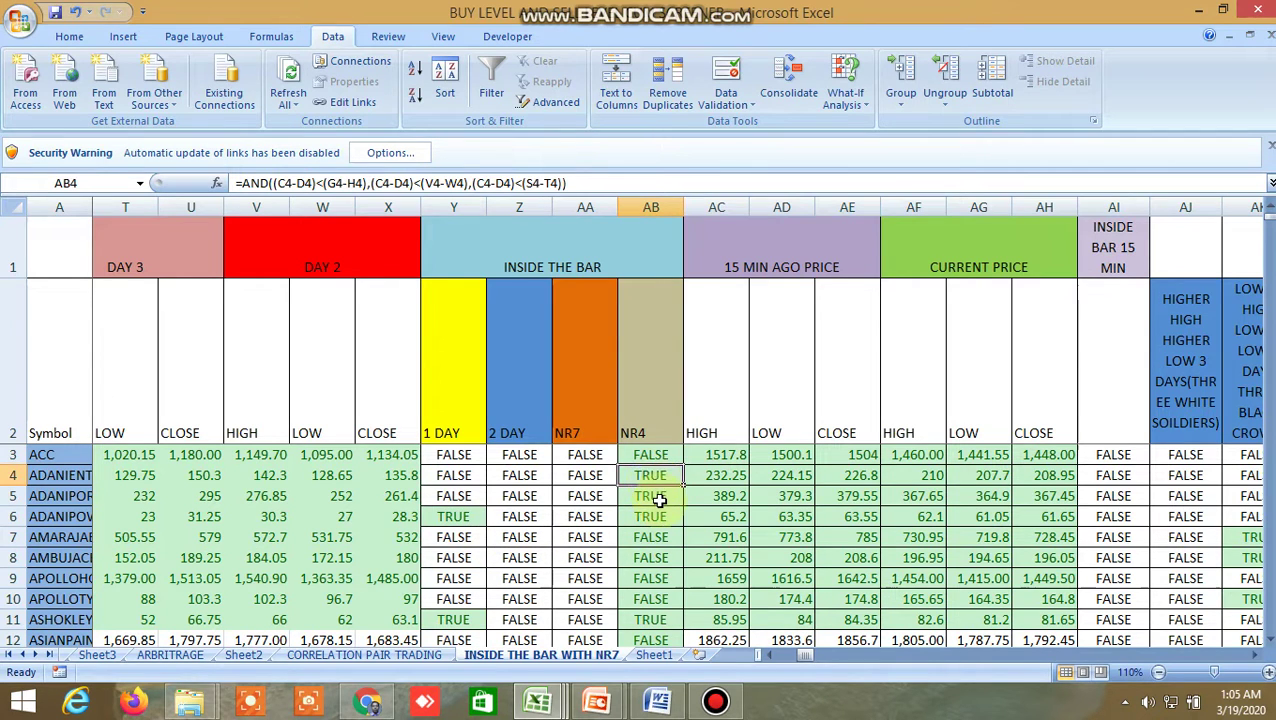
click(659, 500)
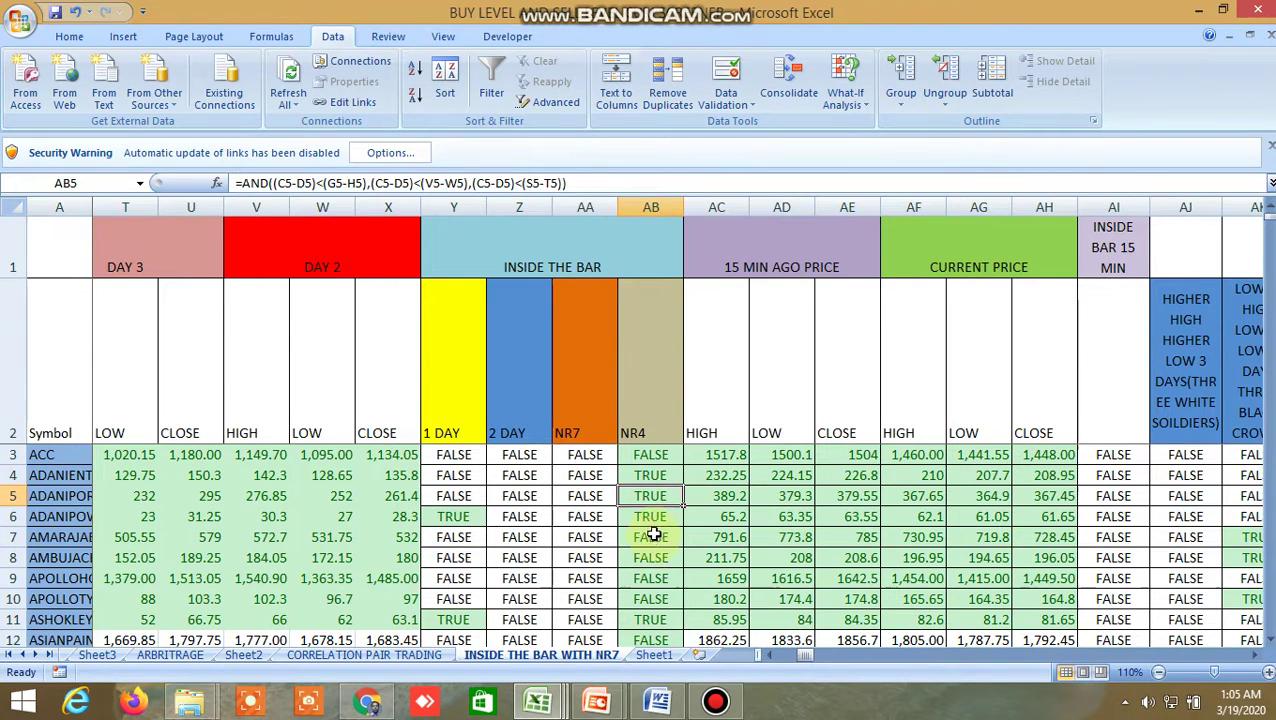
click(652, 520)
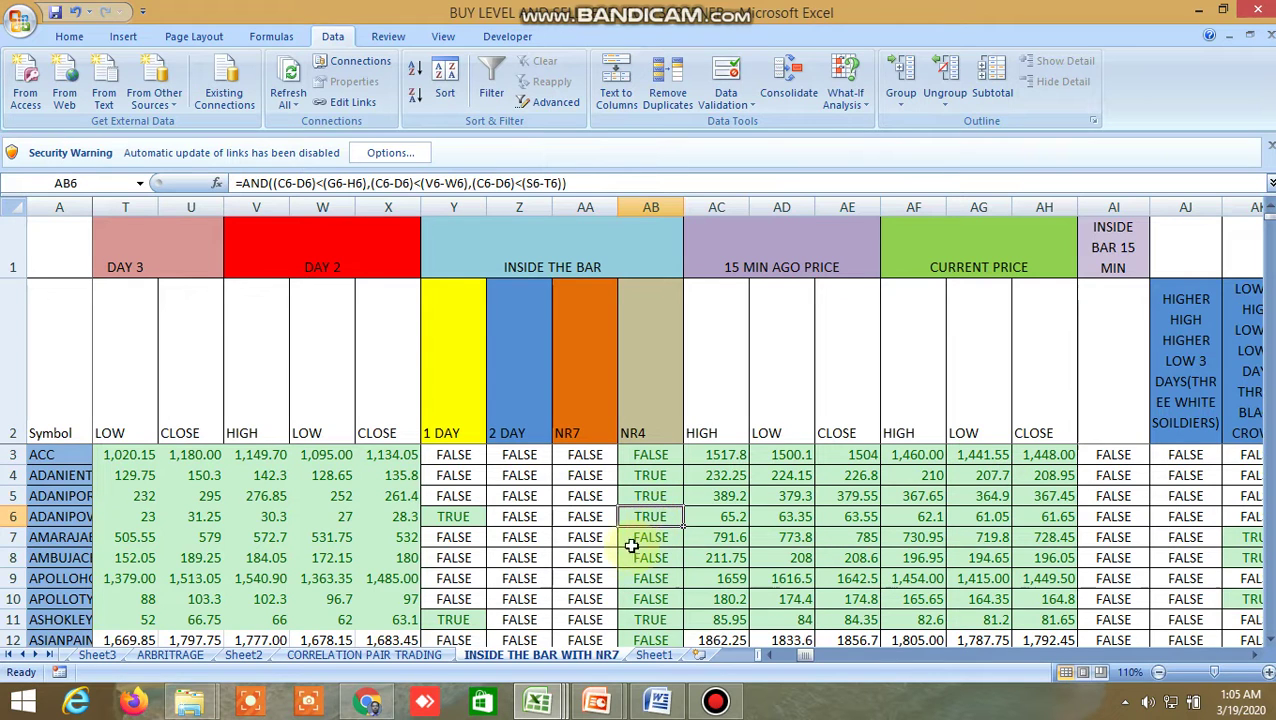
scroll(624, 552, down, 2)
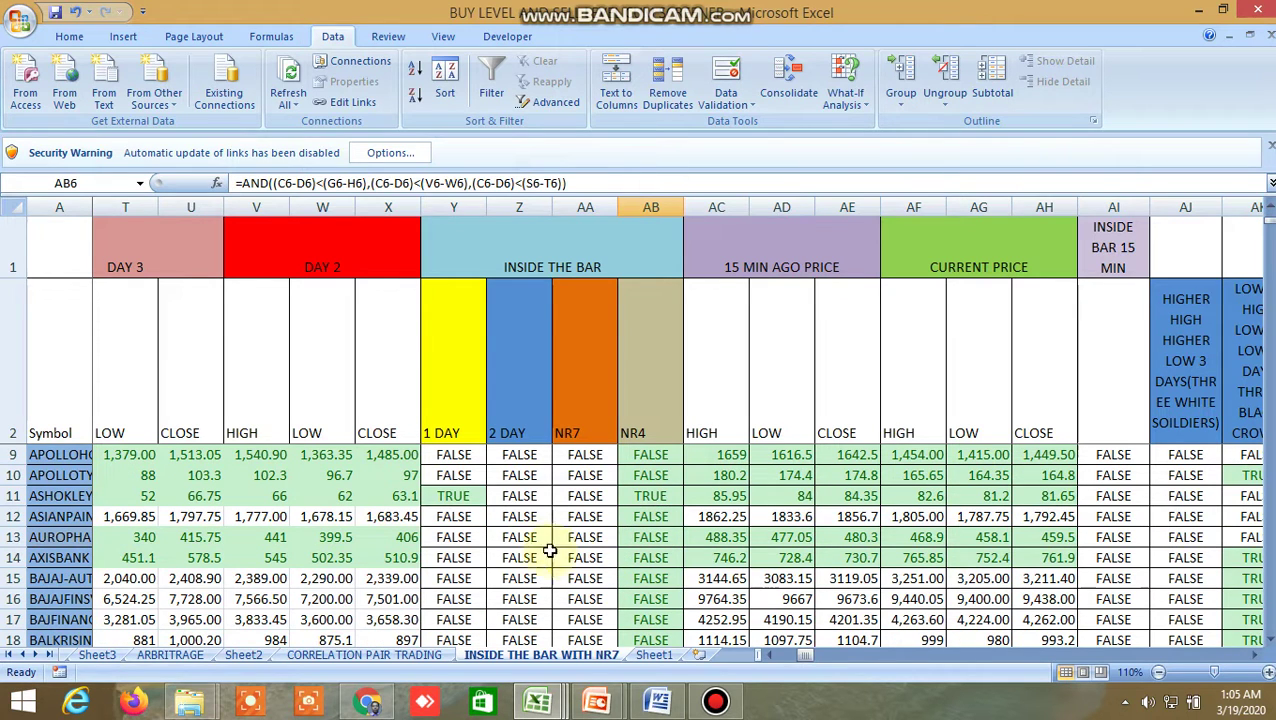
click(465, 497)
click(651, 497)
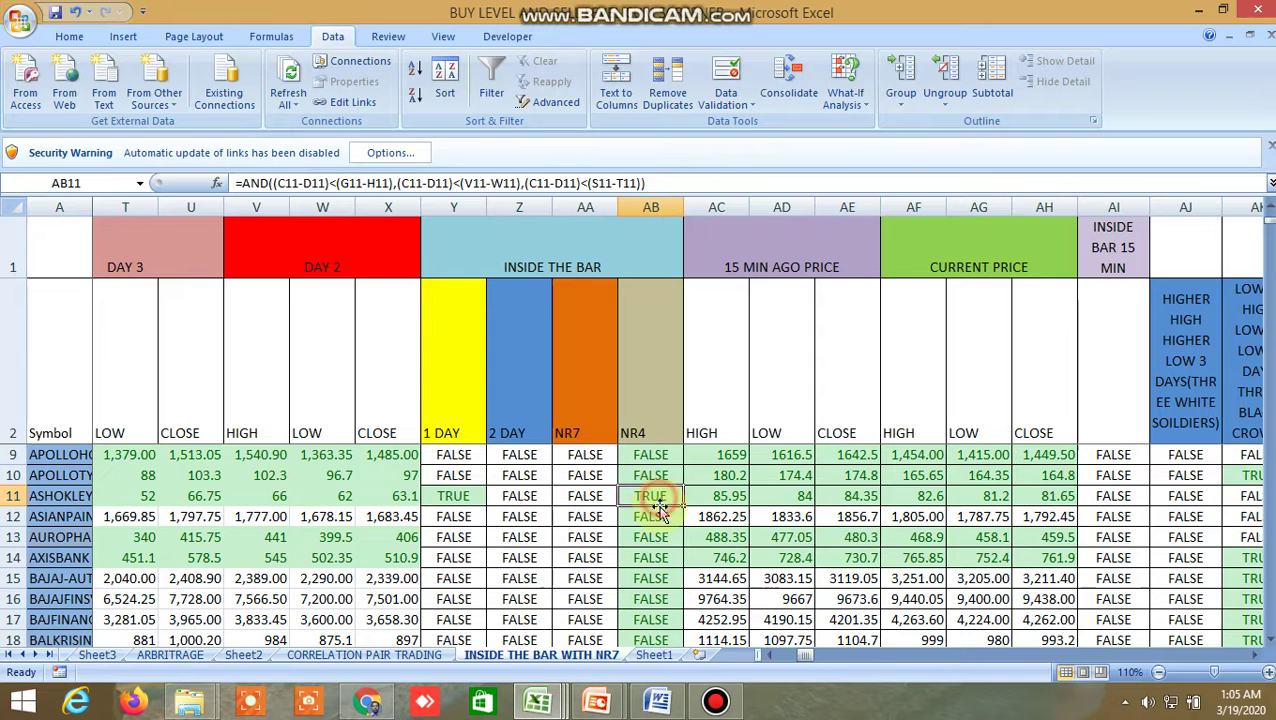
Inspect the 1 DAY inside bar formulas in column Y for rows 19, 22, 30, 36 and 39.
scroll(650, 555, down, 2)
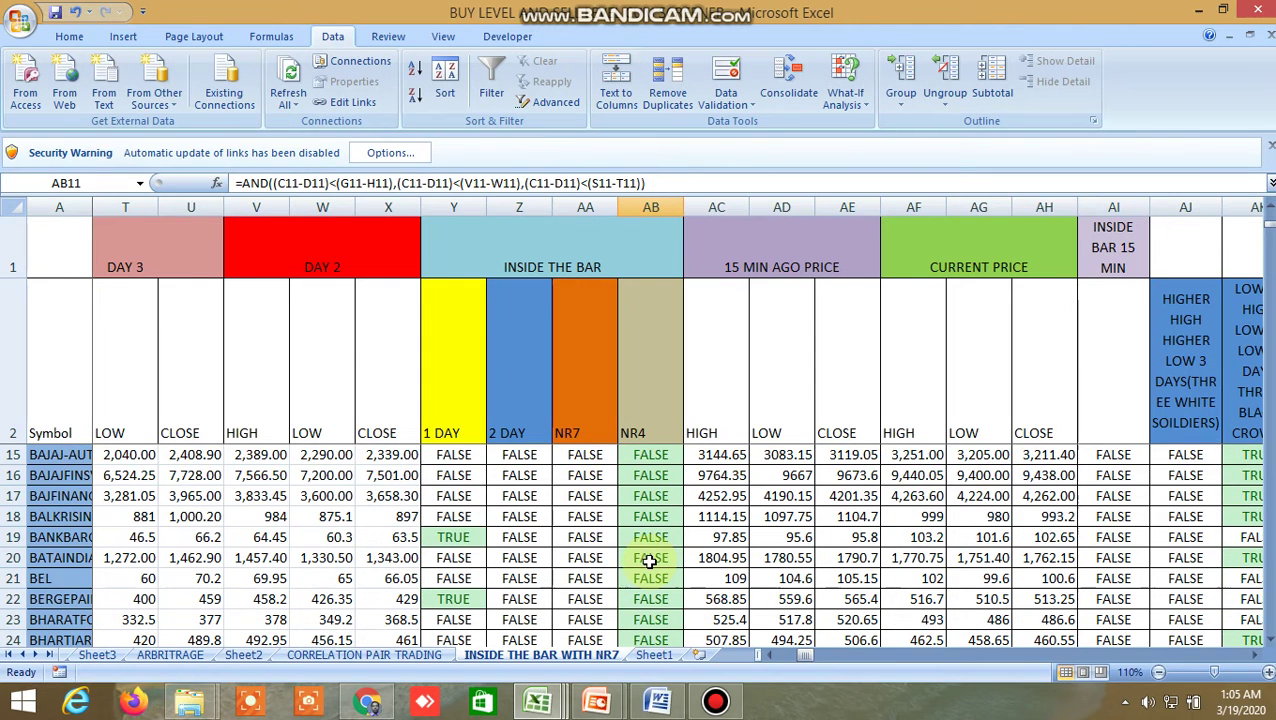
click(465, 539)
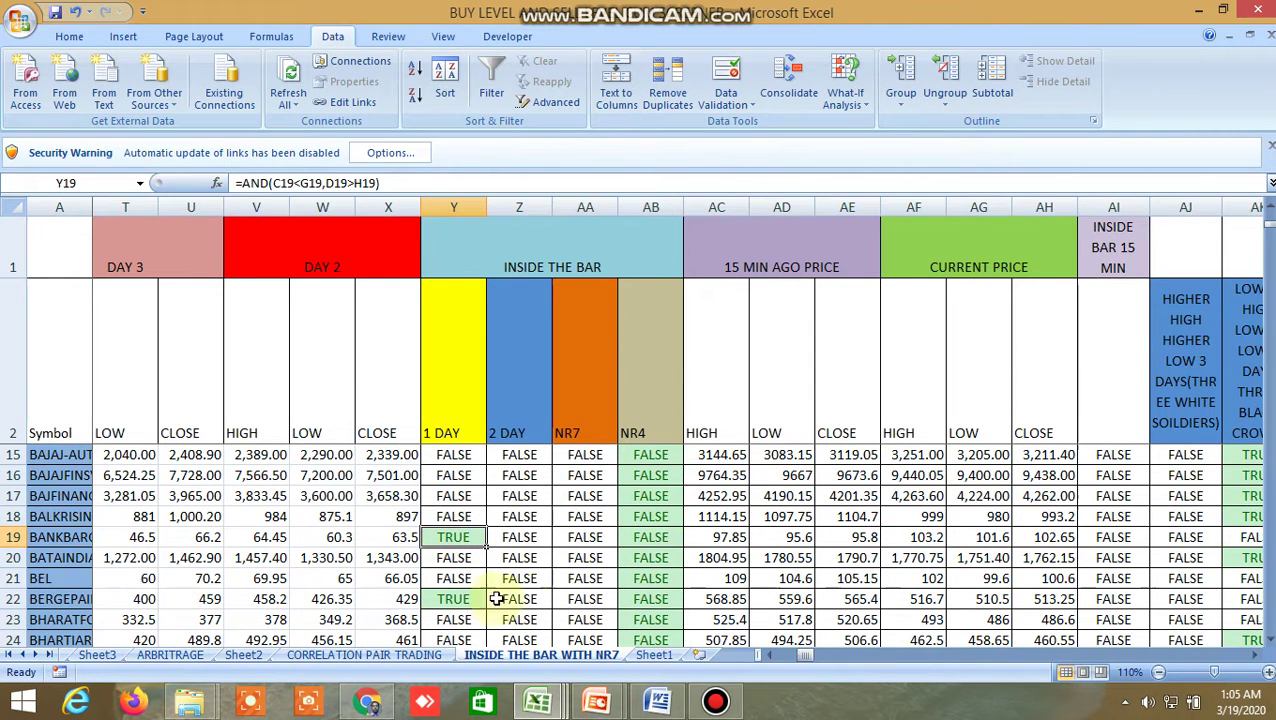
double_click(465, 601)
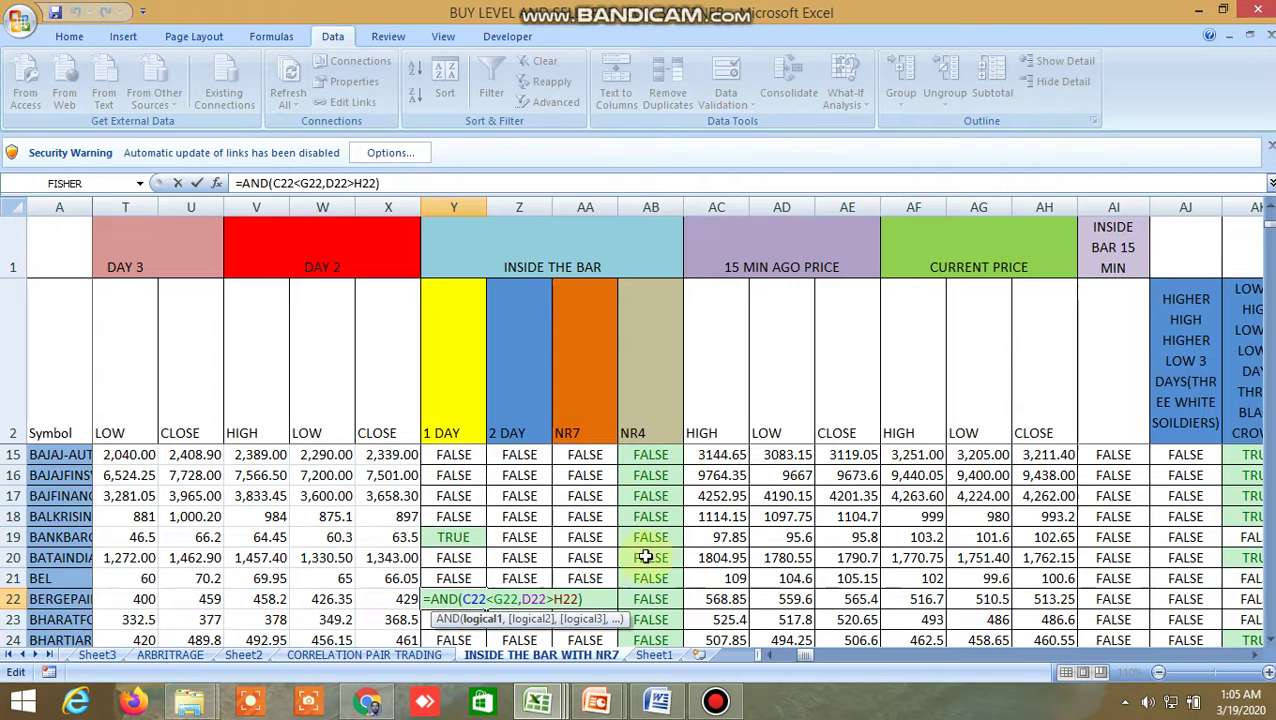
key(Return)
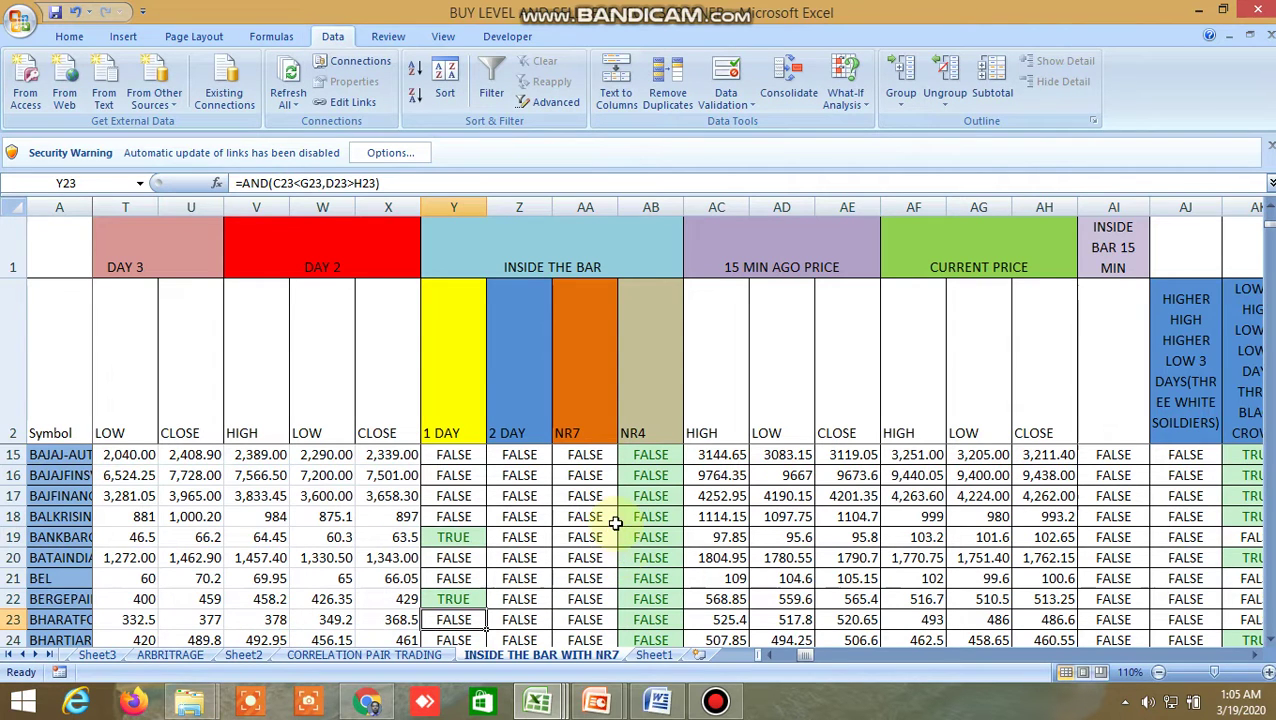
scroll(598, 558, down, 4)
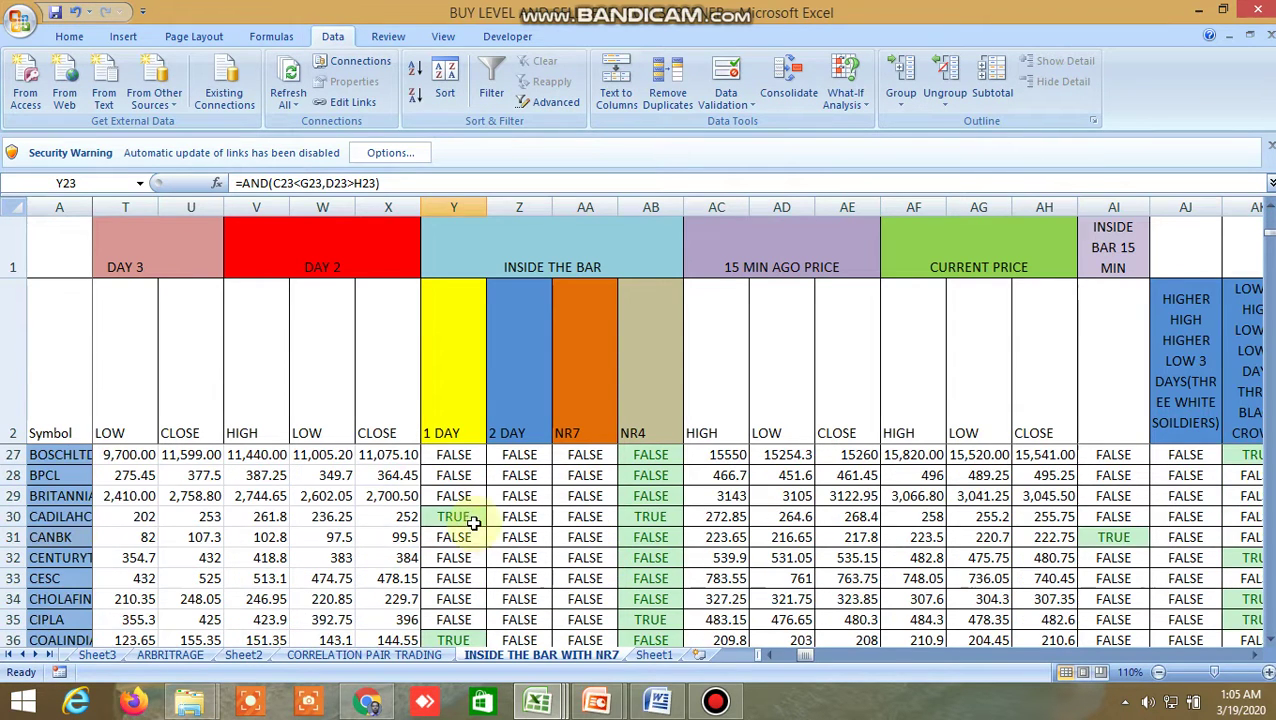
click(466, 515)
scroll(527, 535, down, 2)
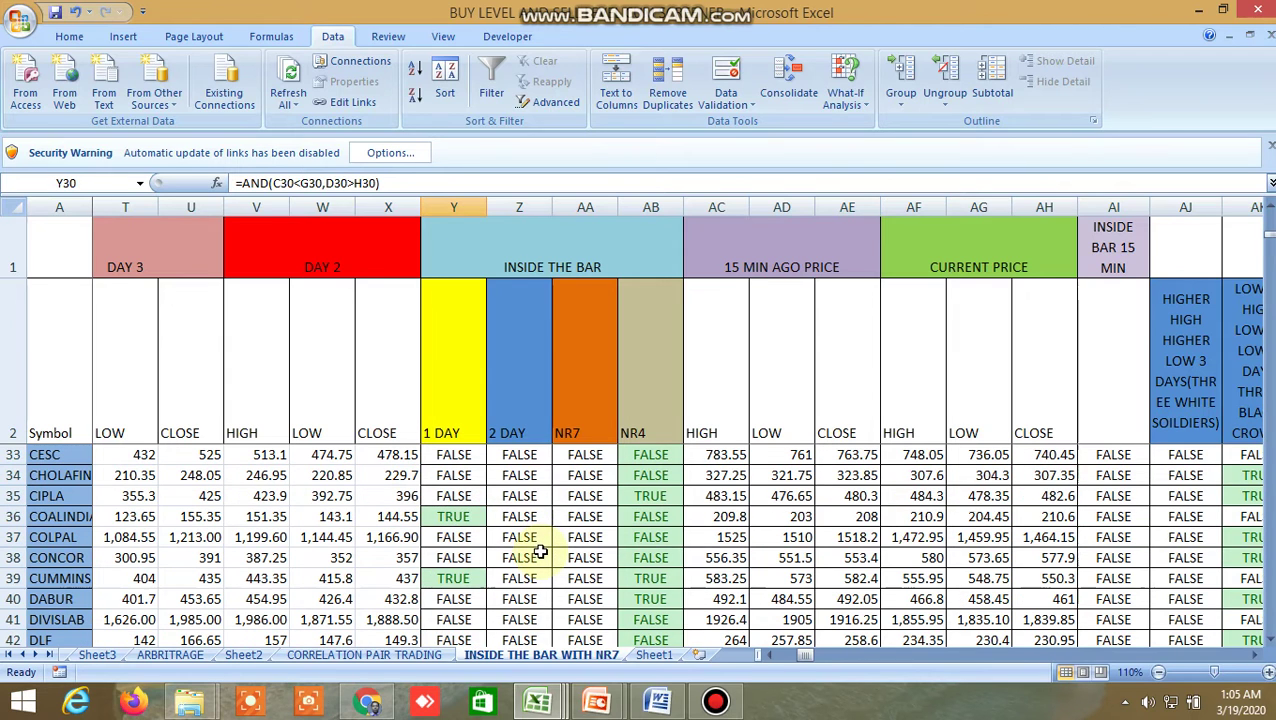
click(457, 517)
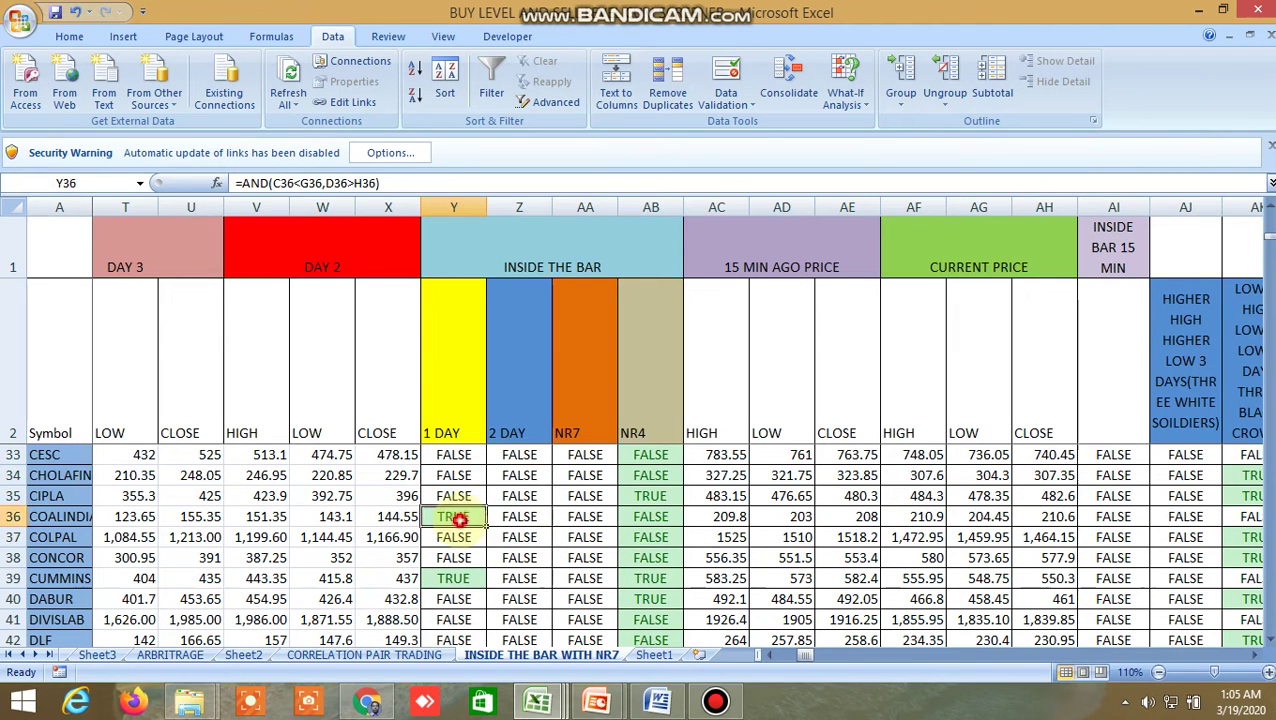
click(468, 580)
Inspect the three black crows formula for row 17 in the LOWER HIGH LOWER LOW 3 DAYS column.
scroll(610, 565, up, 10)
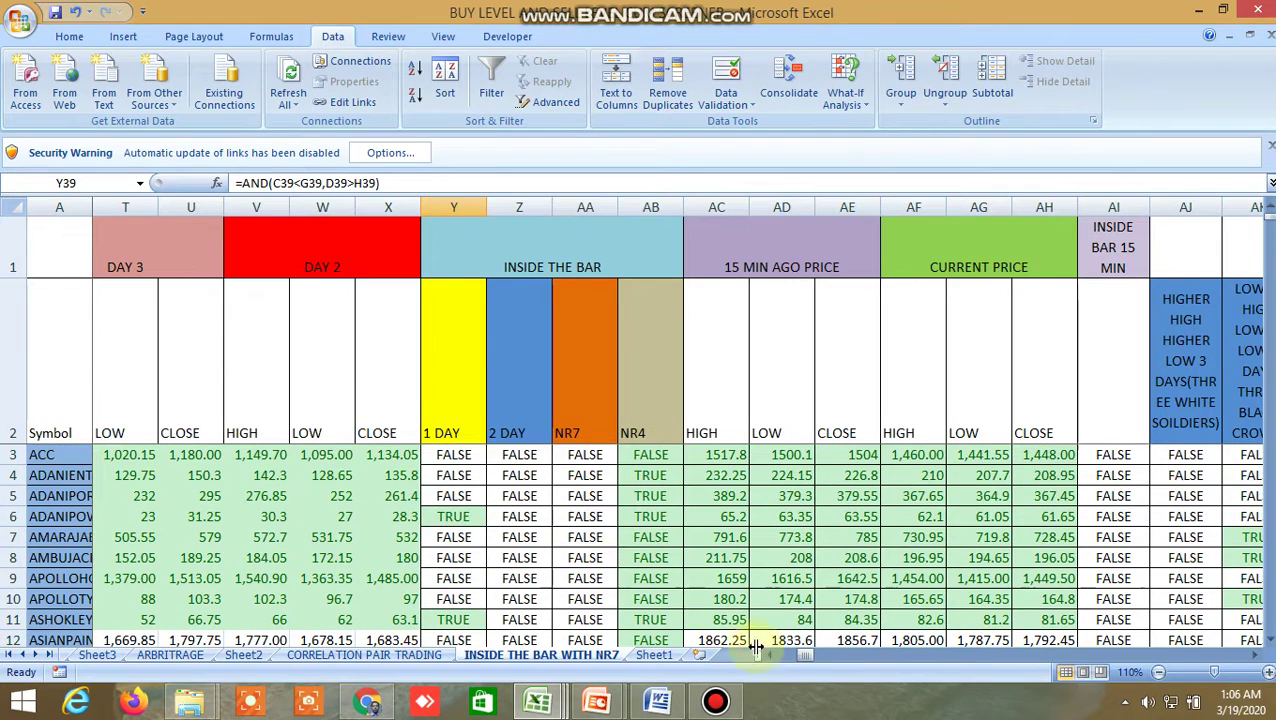
drag(803, 663, 809, 649)
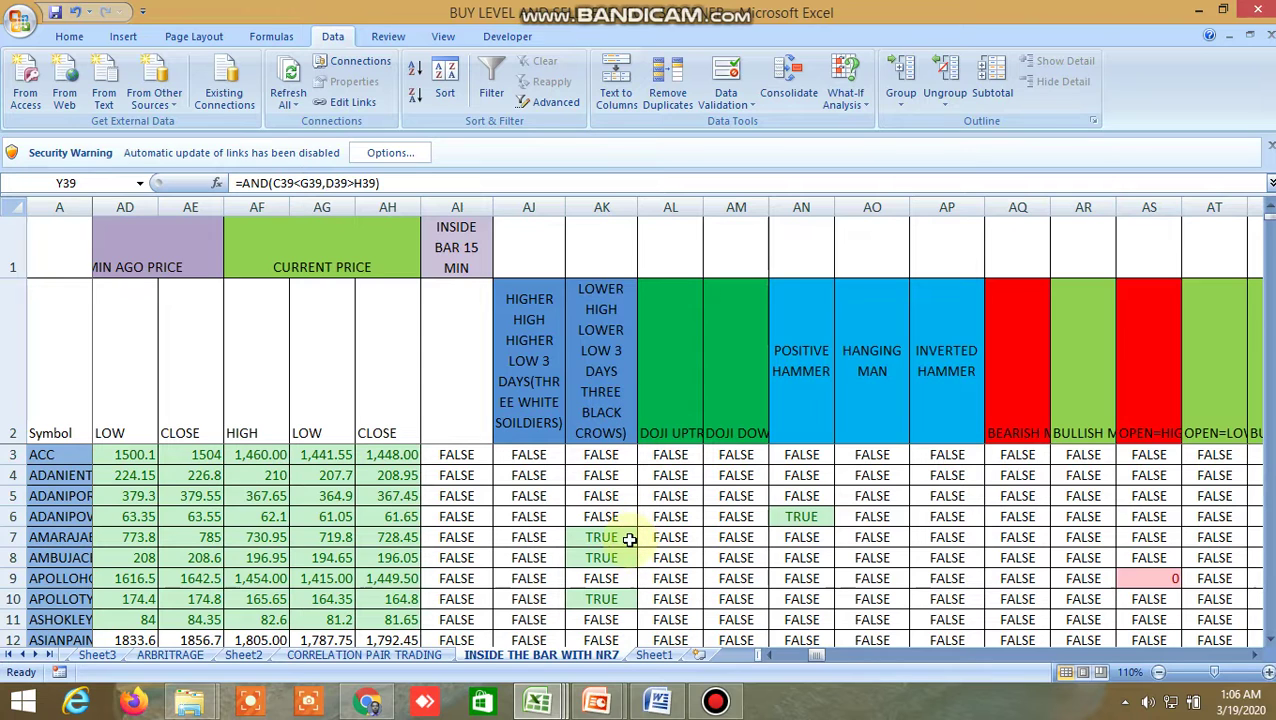
scroll(627, 535, down, 4)
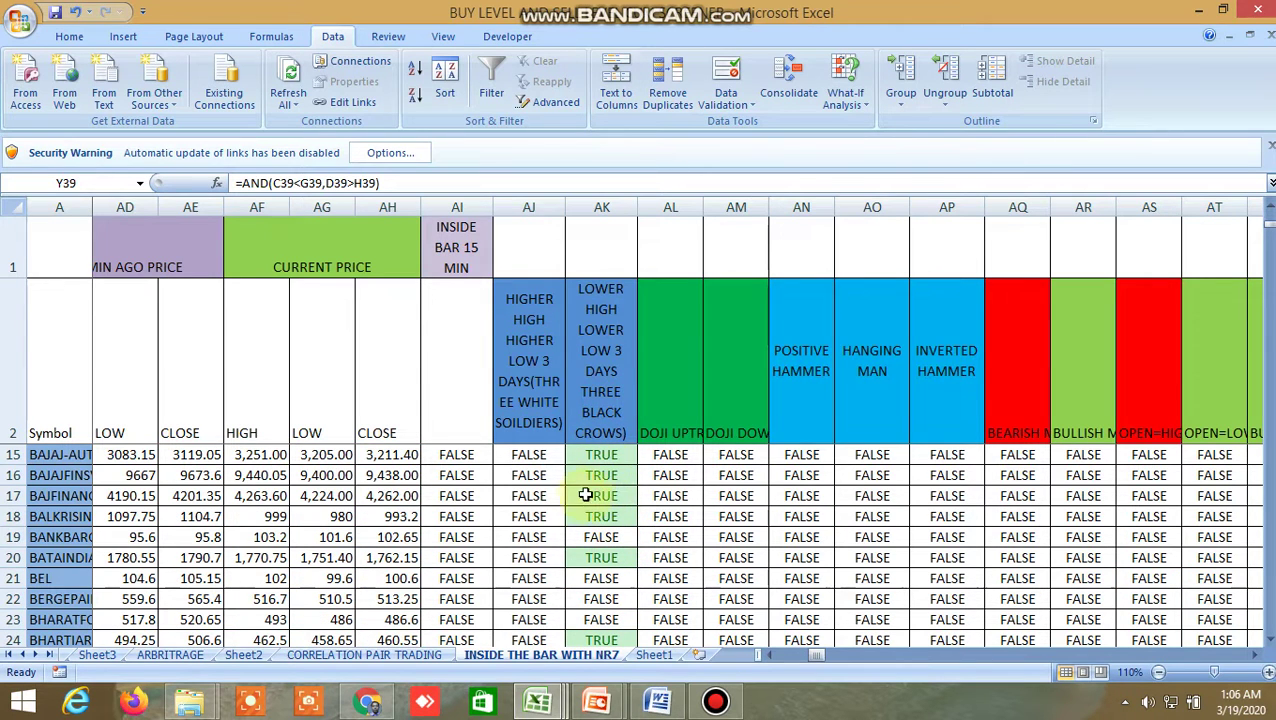
click(601, 495)
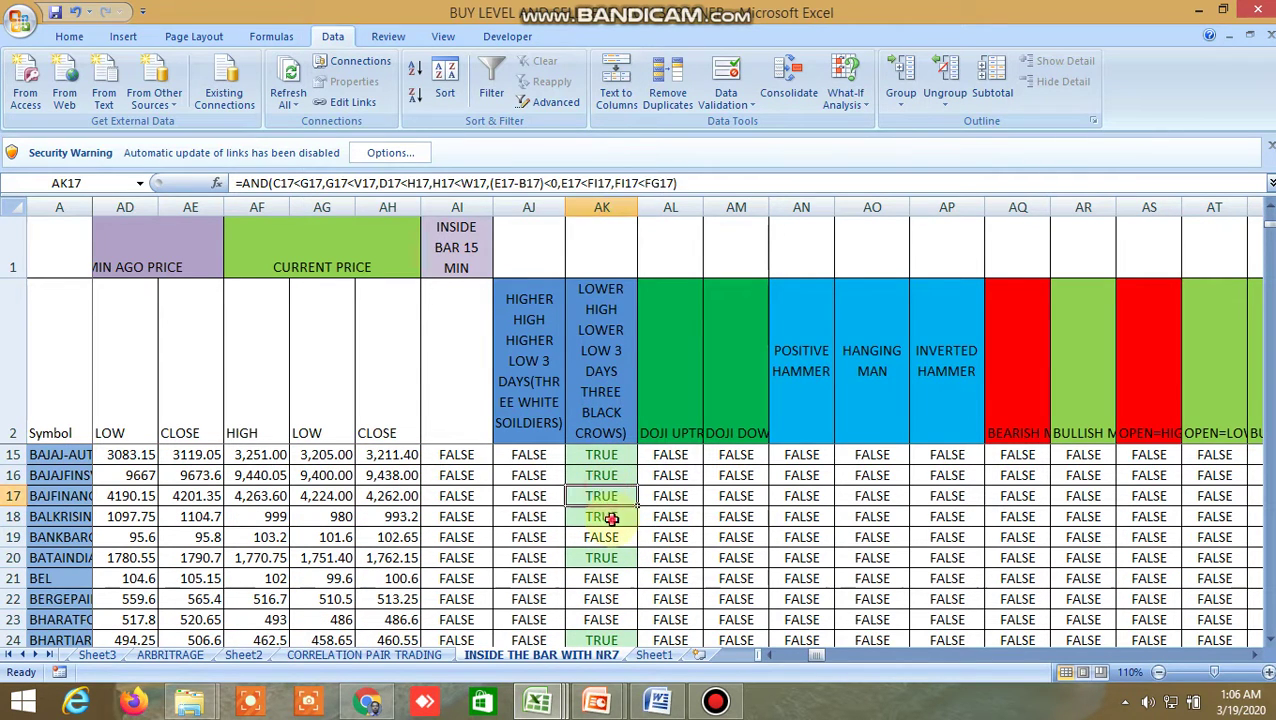